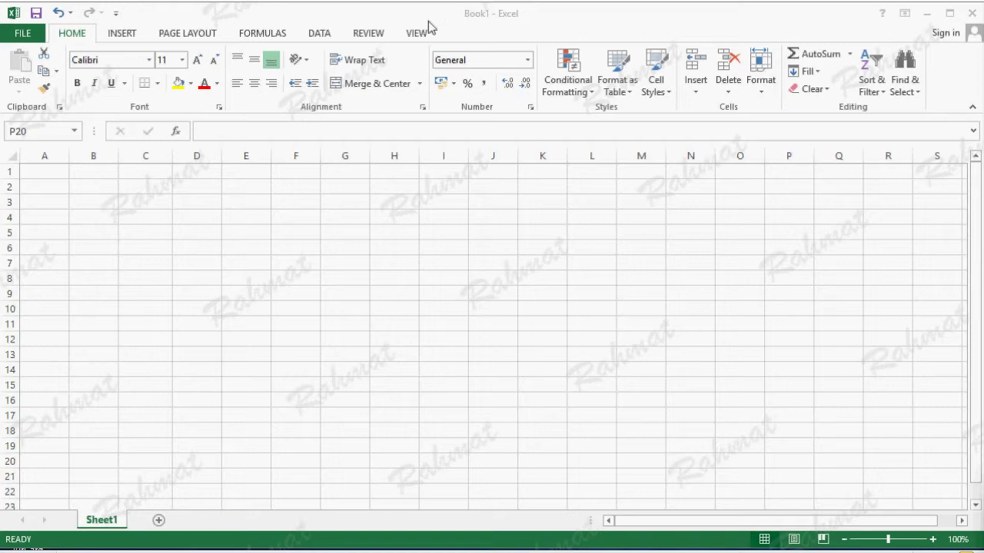
- Type the headers Title, Name, Address, City and ZIP CODE into cells A1 to E1
left_click(42, 169)
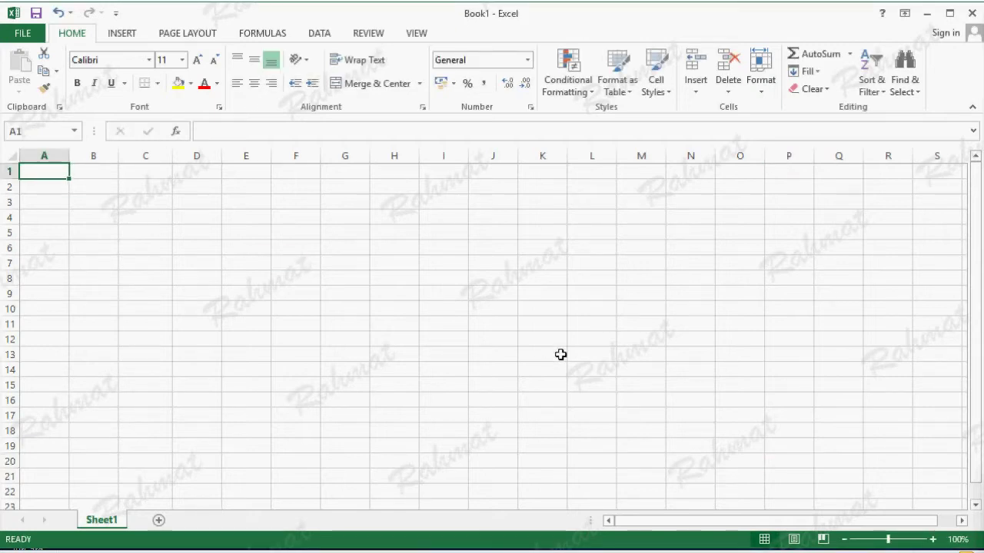
type("Title")
key("Tab")
type("Nam")
key("Tab")
type("Address")
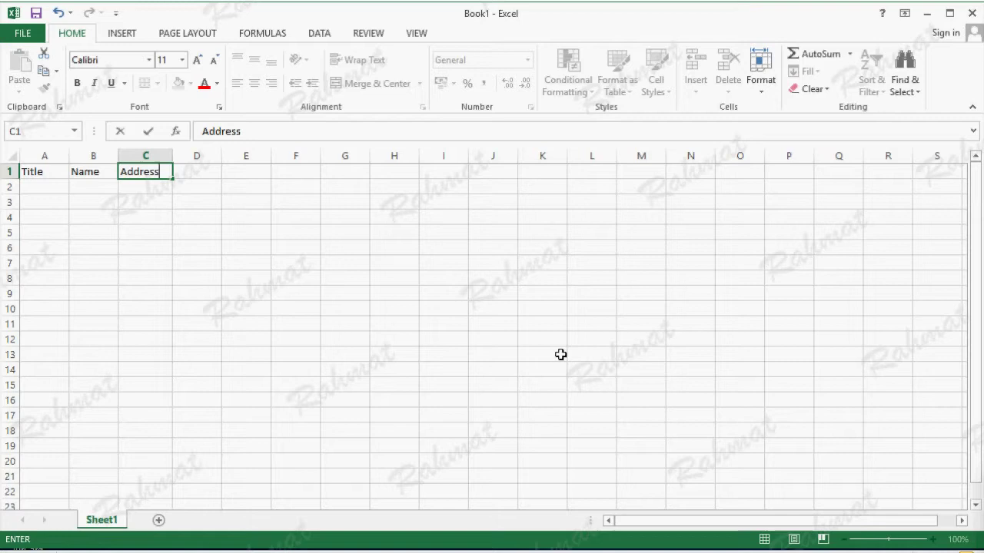
key("Tab")
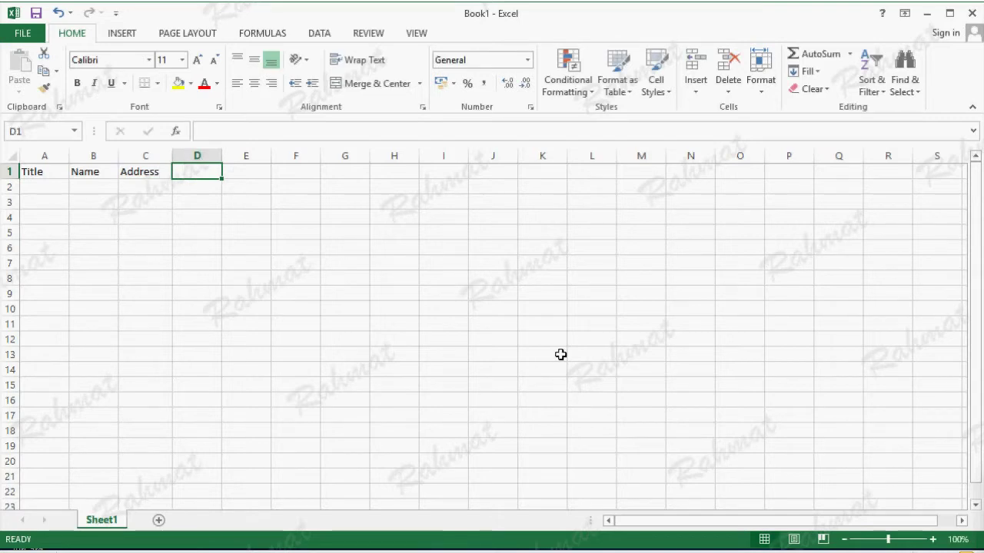
type("City")
key("Tab")
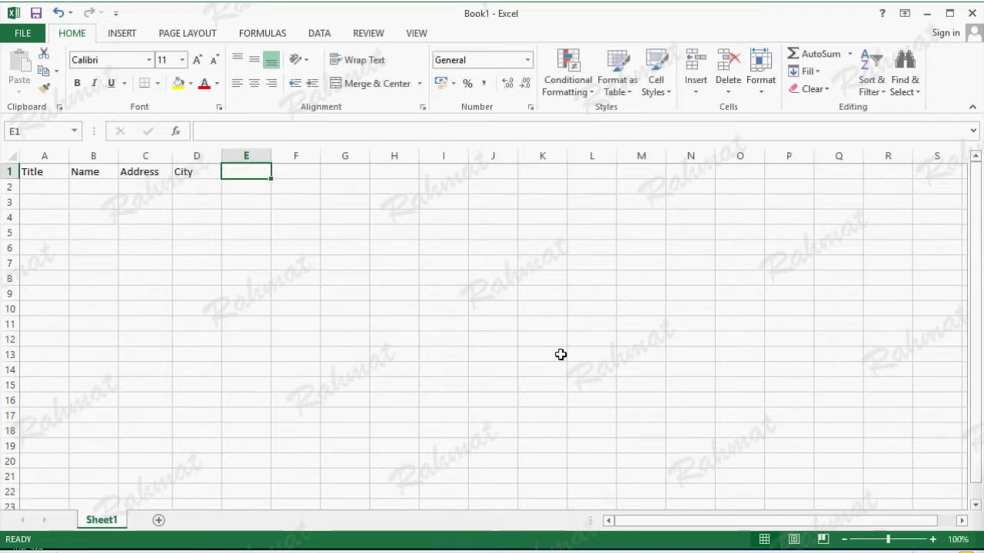
type("ZIP CODE")
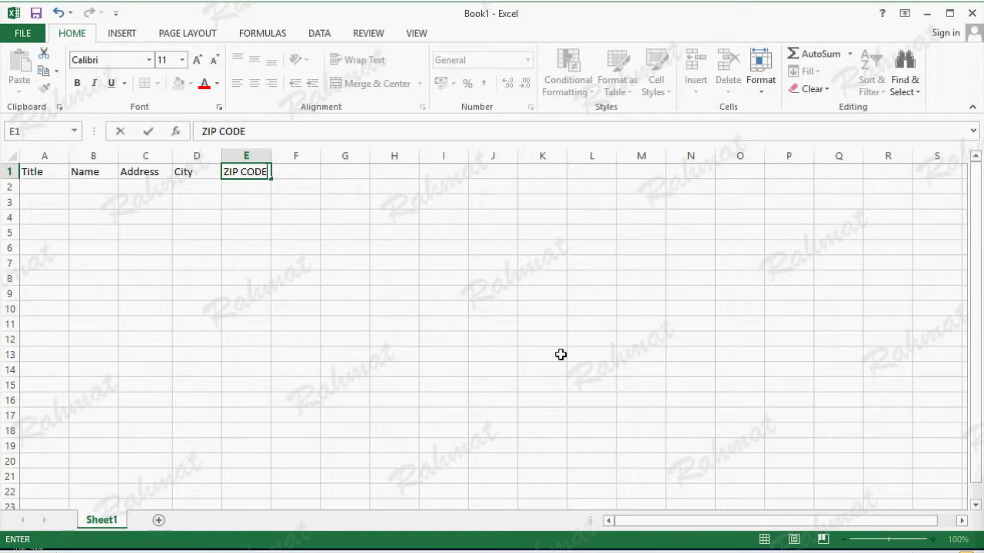
key("Return")
key("Left")
key("Left")
key("Left")
key("Left")
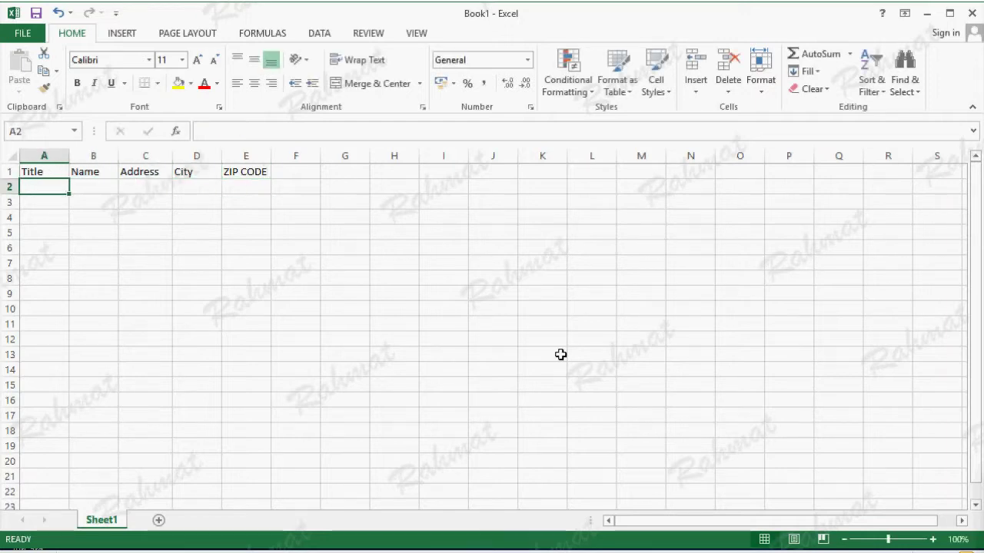
- Enter the first recipient's title, name and street address in cells A2 to C2
type("Mr")
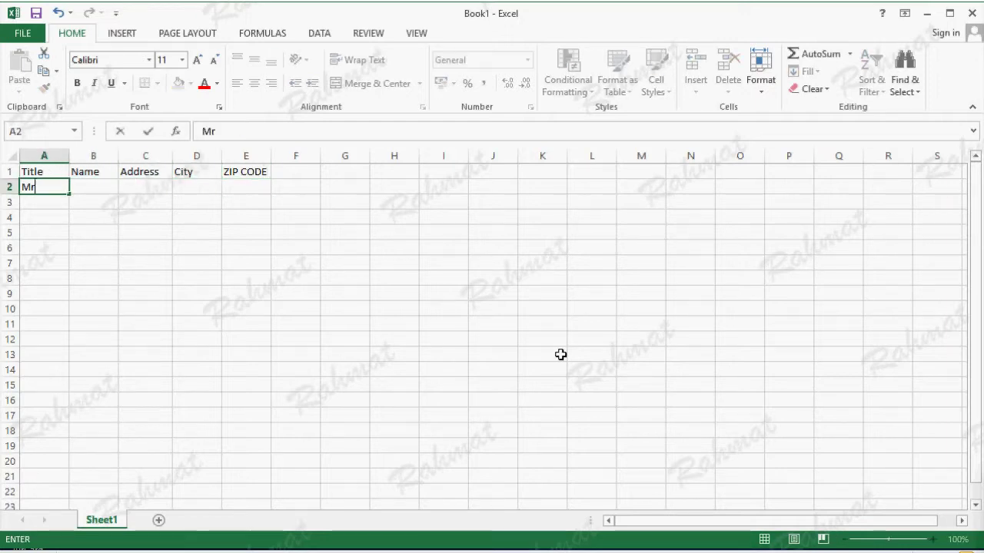
key("Tab")
type("Ru")
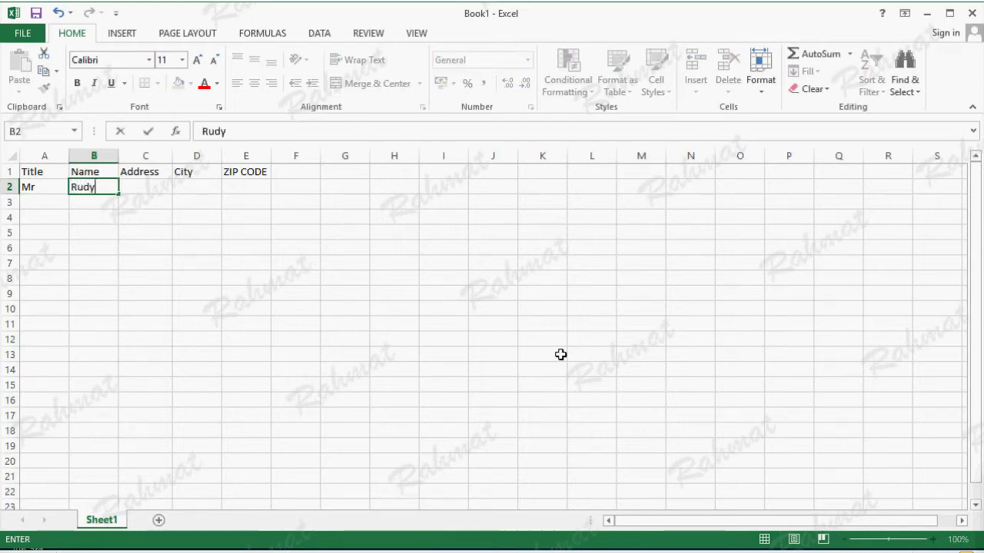
key("Tab")
key("Tab")
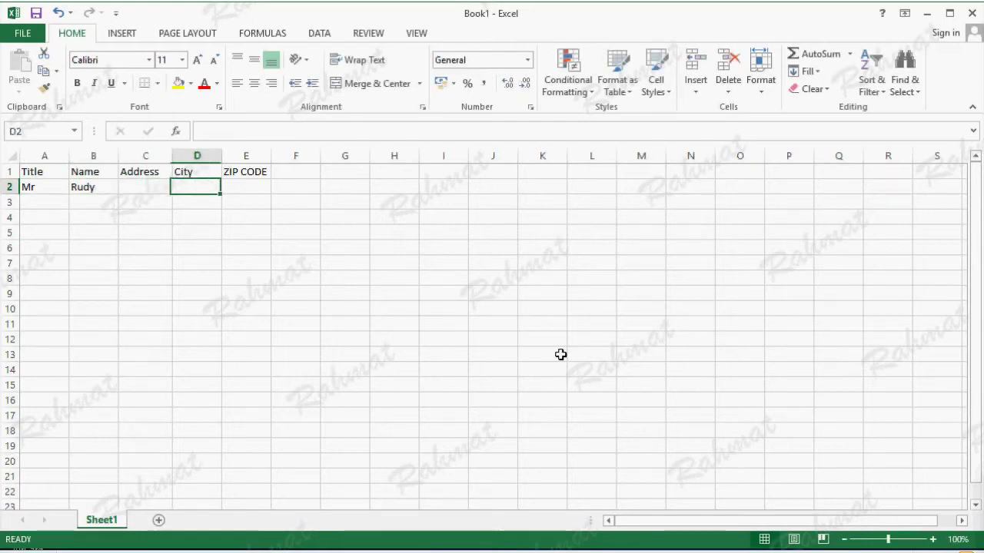
key("Left")
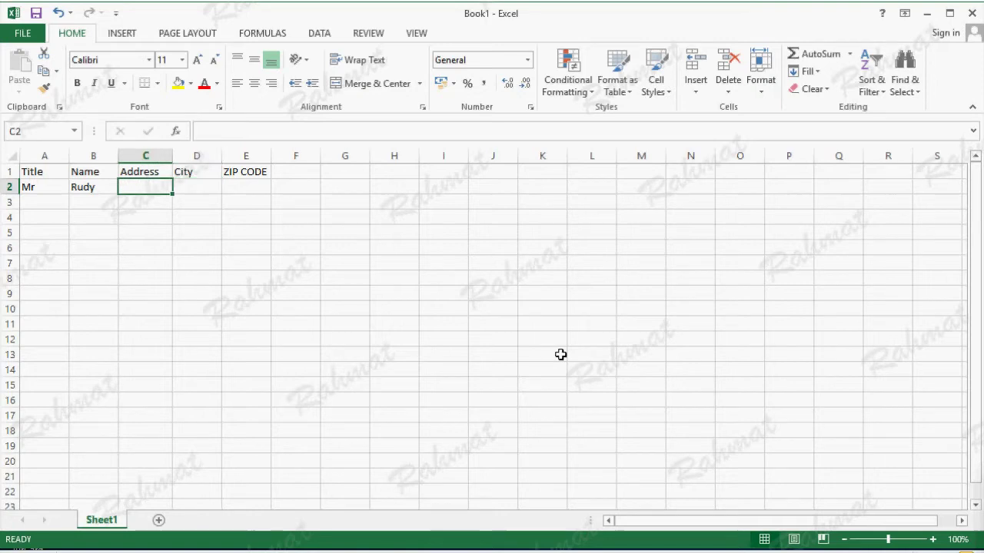
type("D")
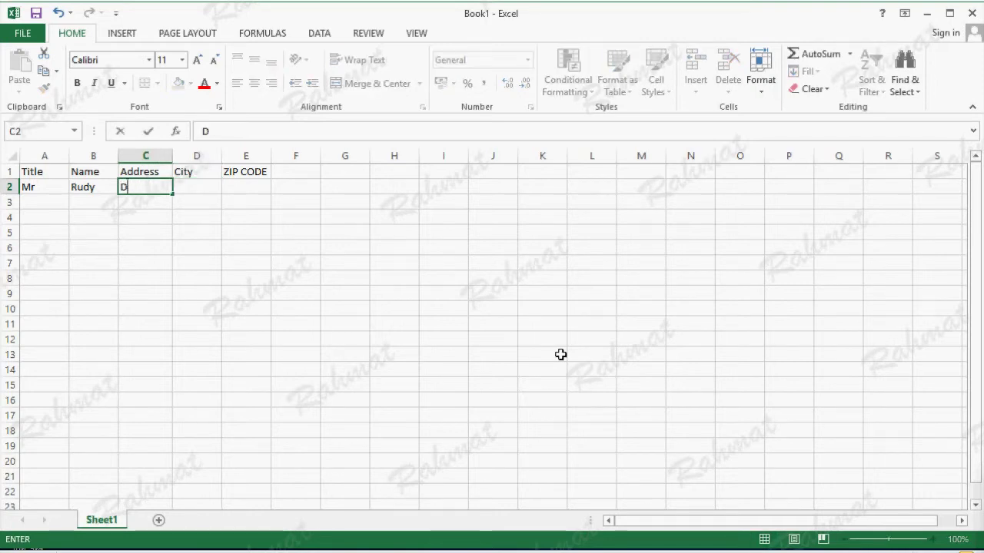
type("a Dago Street")
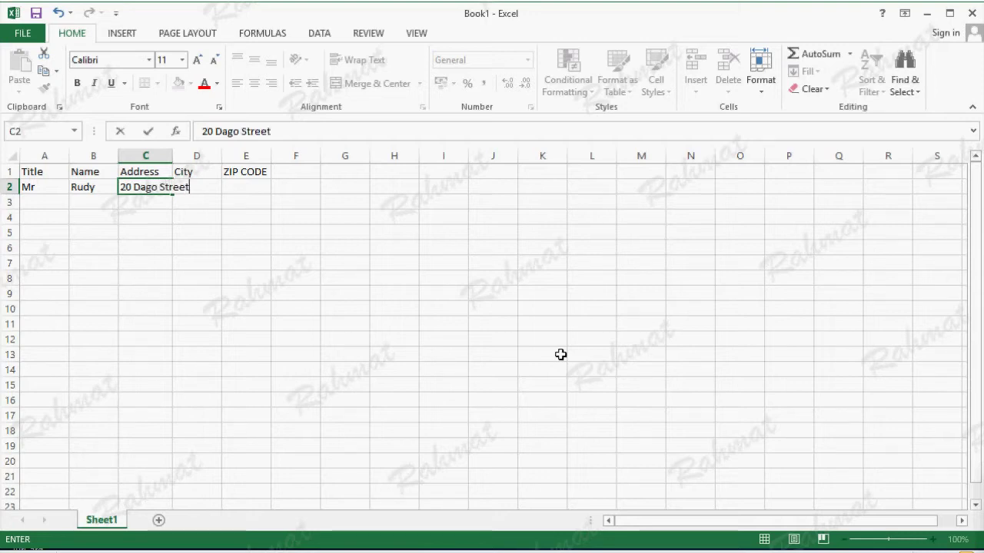
- AutoFit the Address column, then enter the city Bandung and the ZIP code in row 2
left_click(171, 155)
double_click(172, 155)
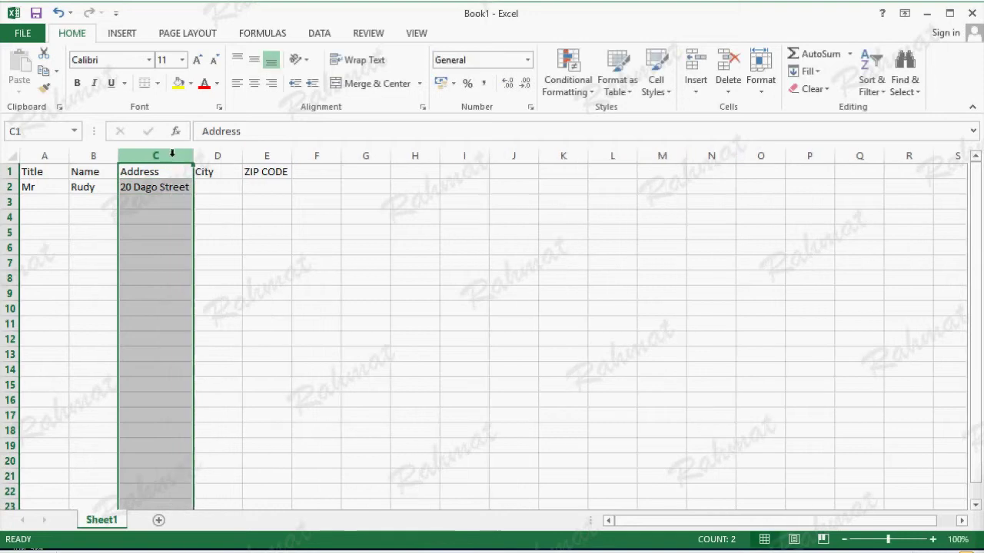
left_click(229, 187)
type("Bandung")
left_click(246, 192)
type("478908")
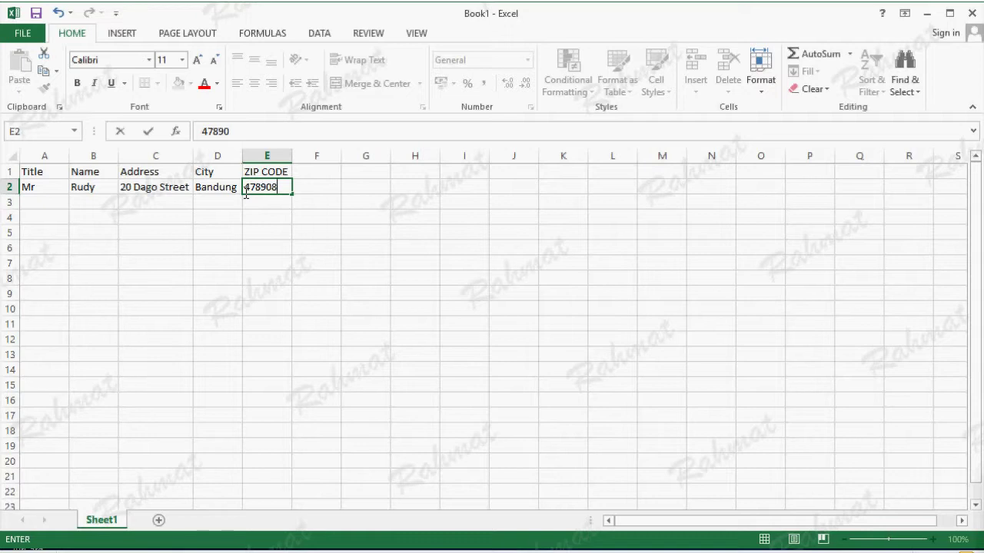
left_click(54, 203)
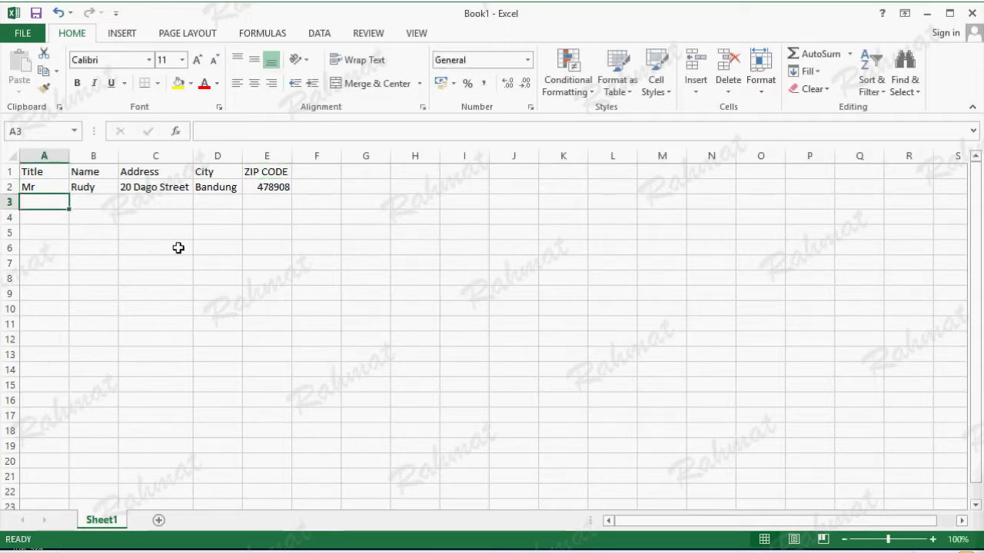
- Enter the second recipient (Mr, name, street address, Jakarta, ZIP code) in row 3 and AutoFit column C
type("Mr")
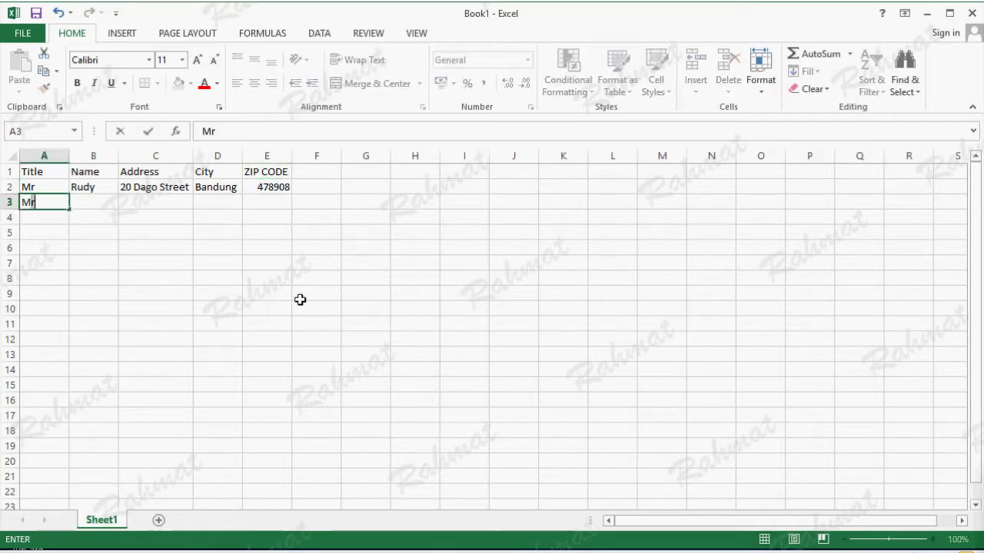
key("Tab")
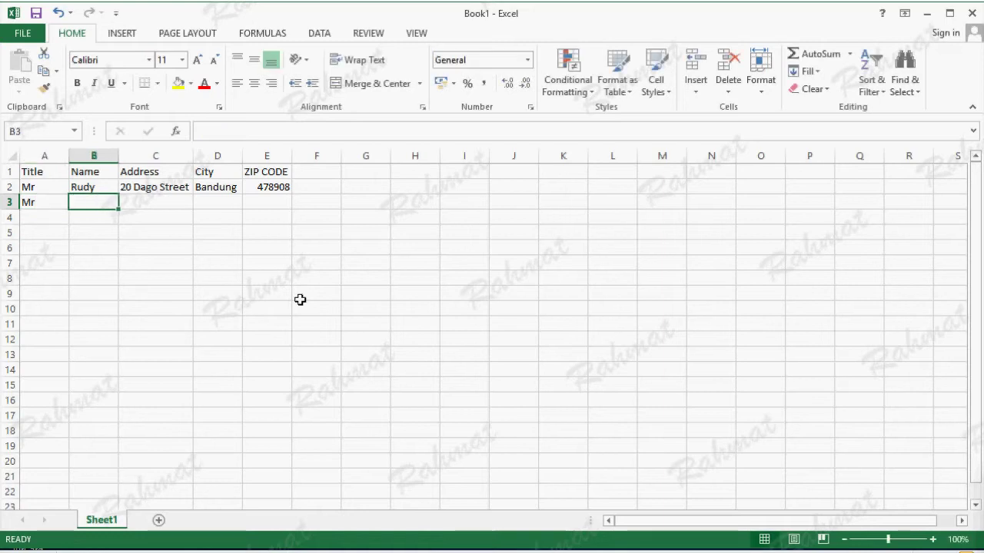
type("Alex")
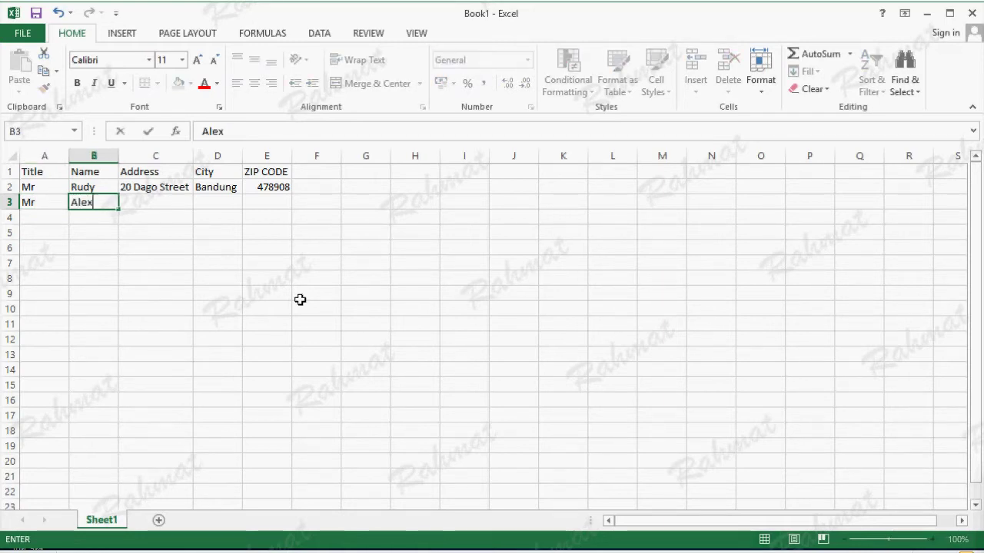
key("Tab")
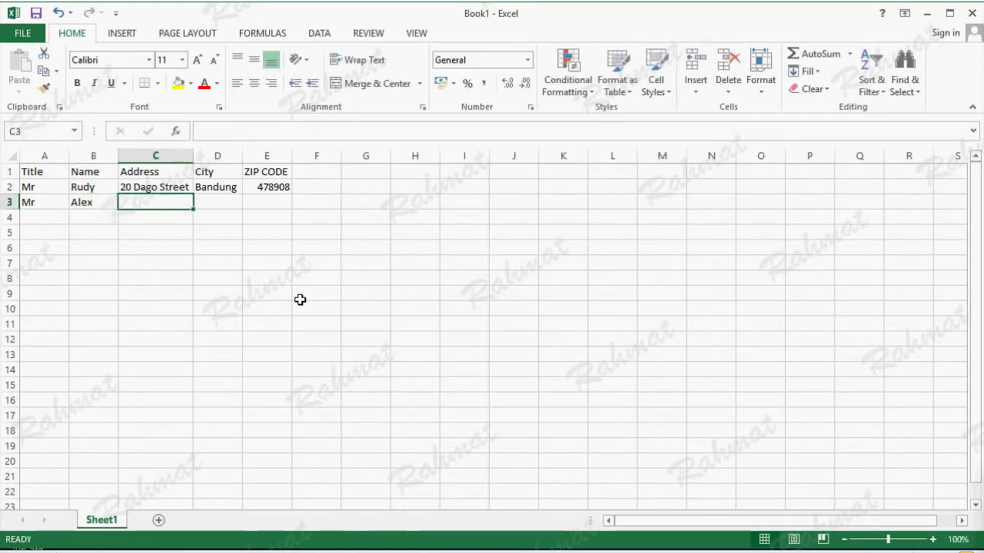
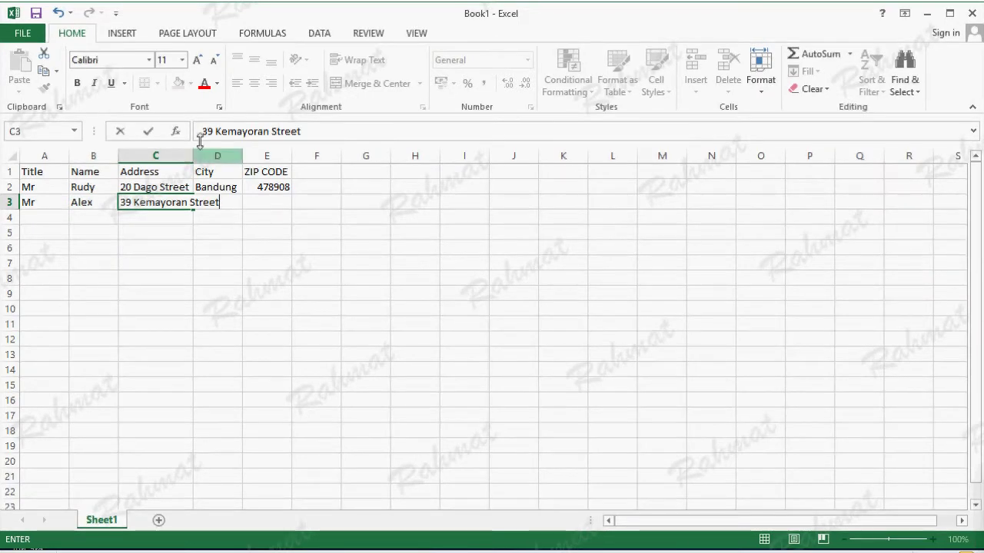
left_click(189, 154)
double_click(194, 154)
left_click(255, 204)
type("Jakarta")
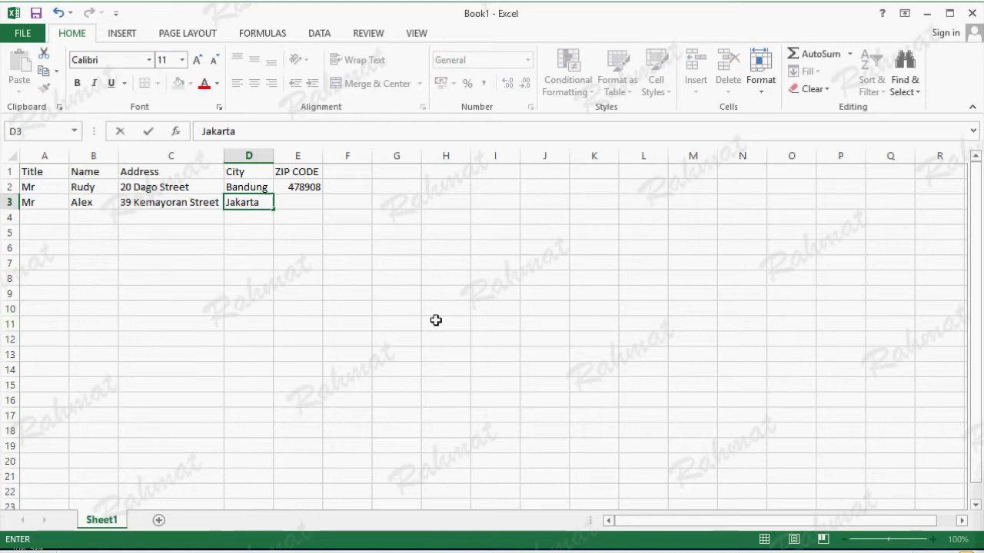
key("Tab")
type("678")
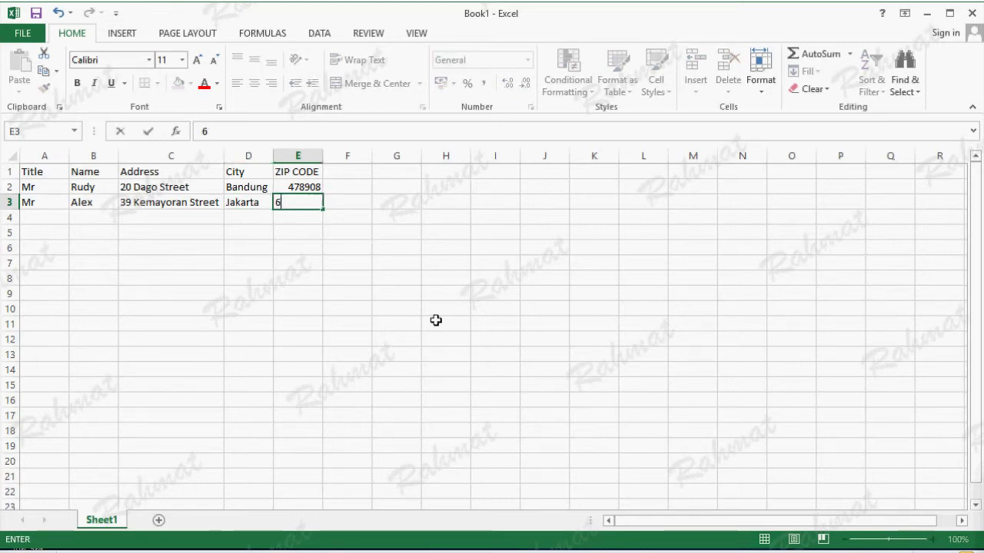
type("543")
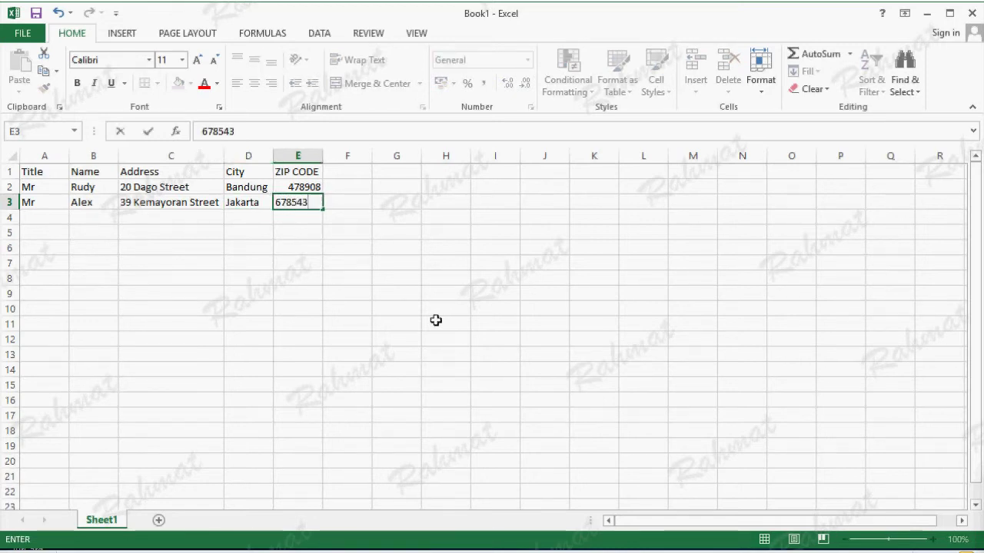
left_click(30, 215)
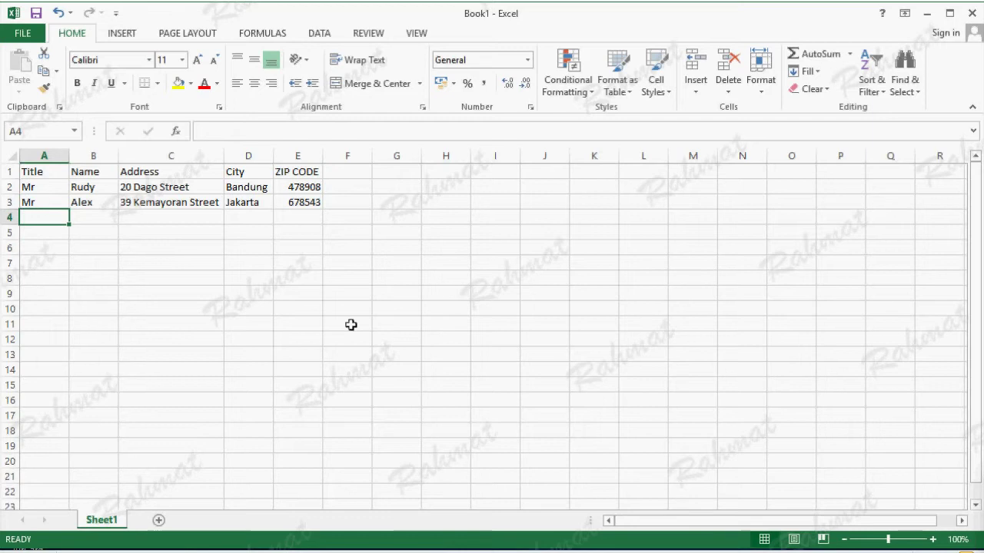
- Enter the third recipient (Mr, name, street address, Bandung, ZIP code) in row 4
type("Mr")
key("Tab")
type("B")
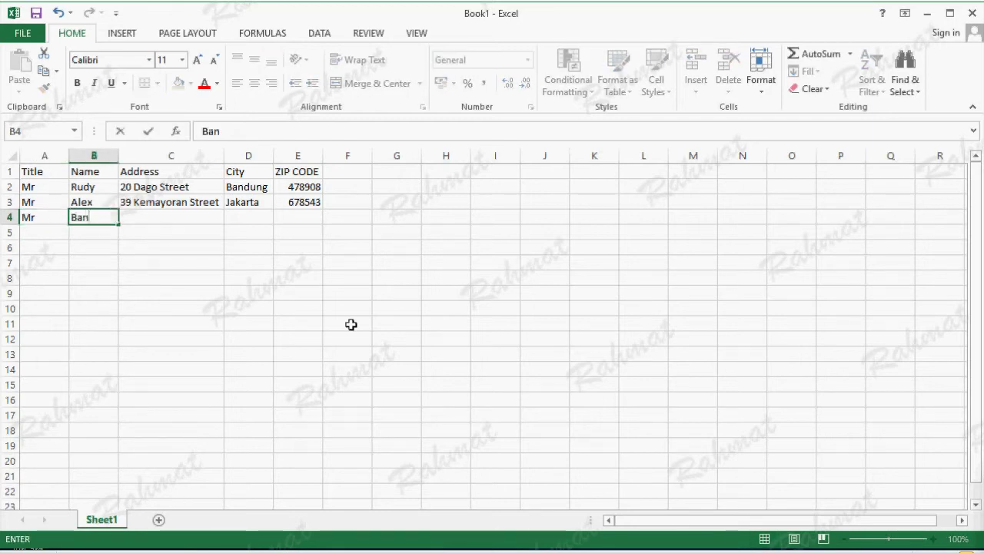
key("Tab")
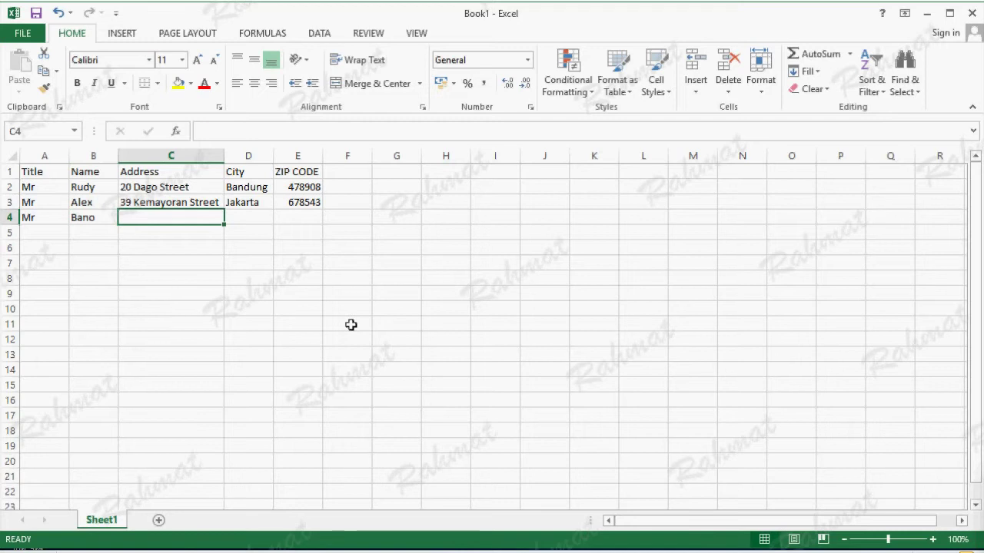
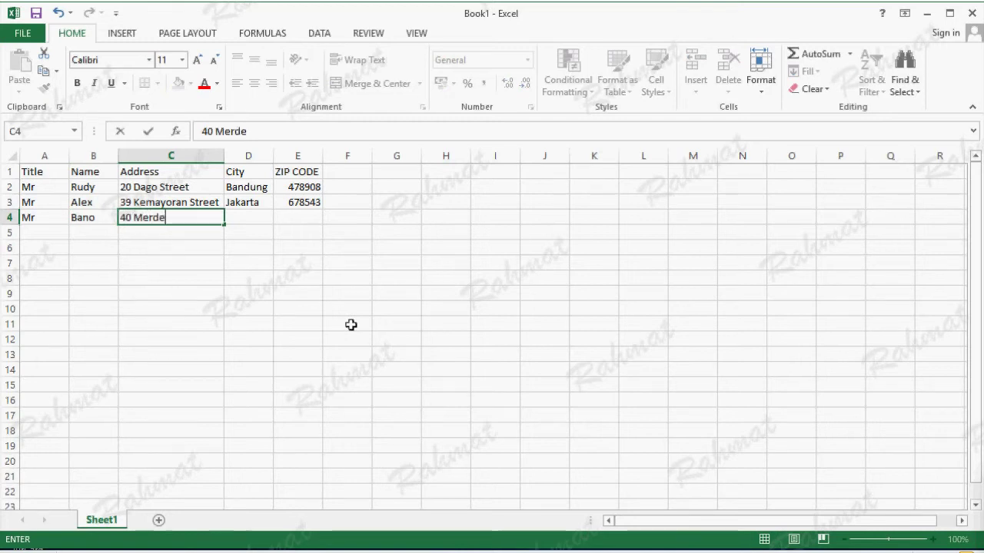
key("Tab")
type("Bandun")
key("Tab")
type("8")
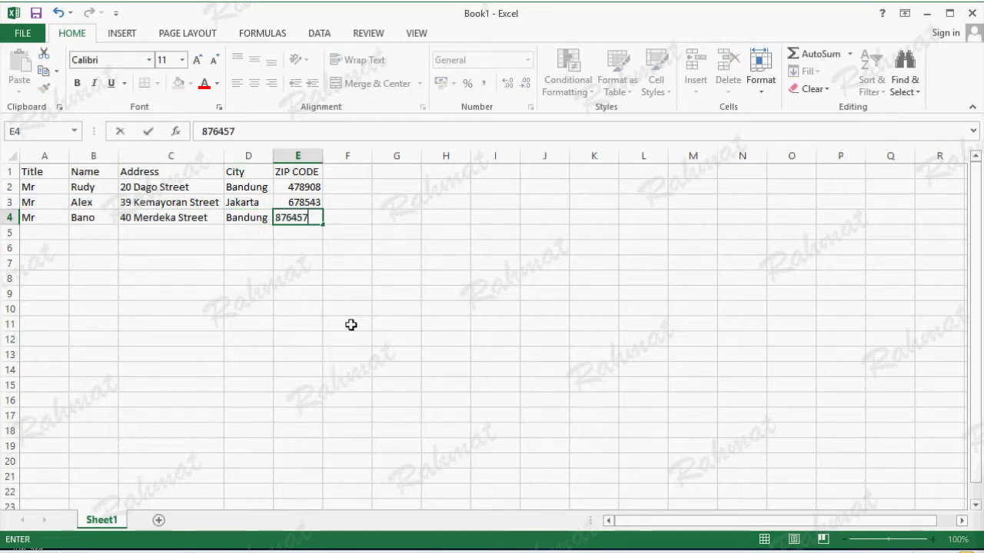
left_click(351, 324)
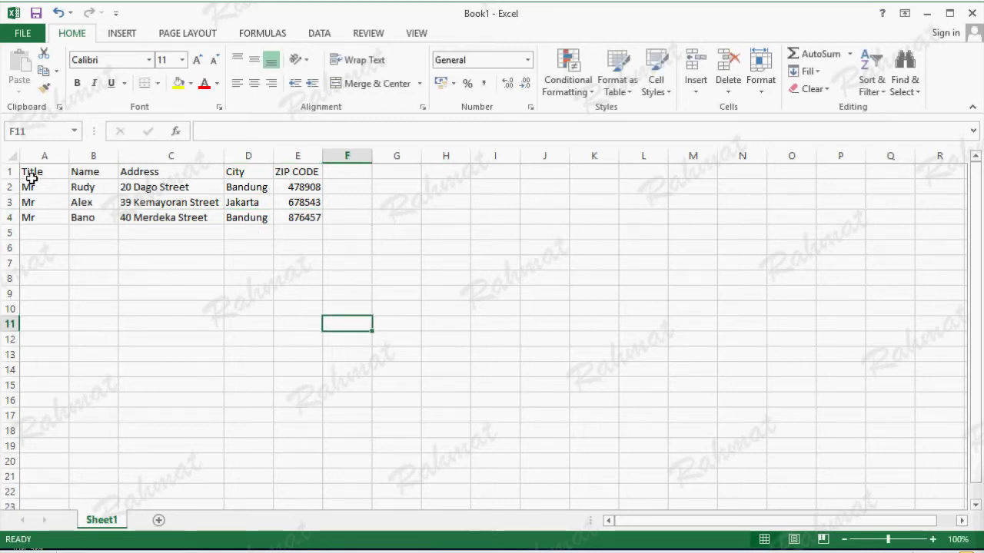
- Save the workbook as Book1, replacing the existing file, then minimize Excel
left_click(26, 35)
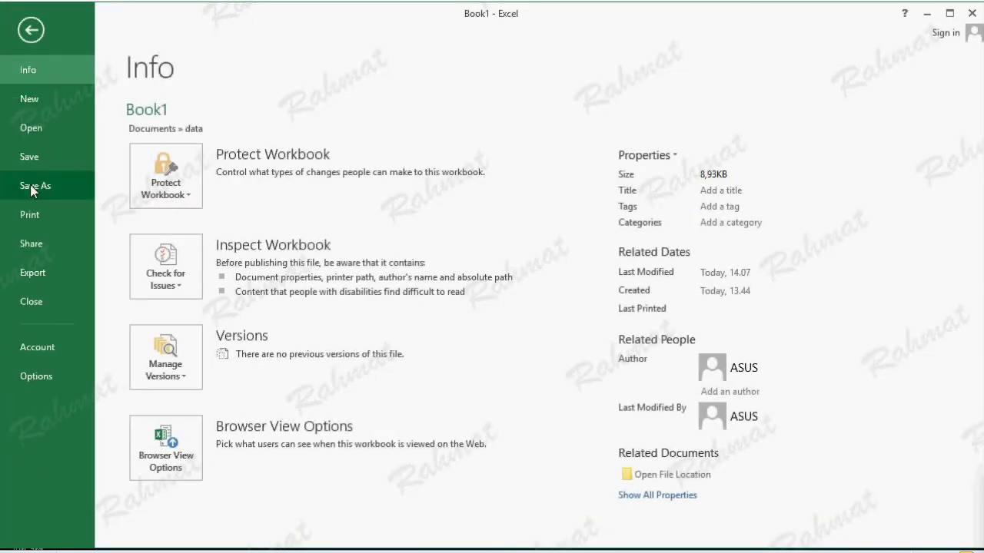
left_click(30, 184)
left_click(415, 478)
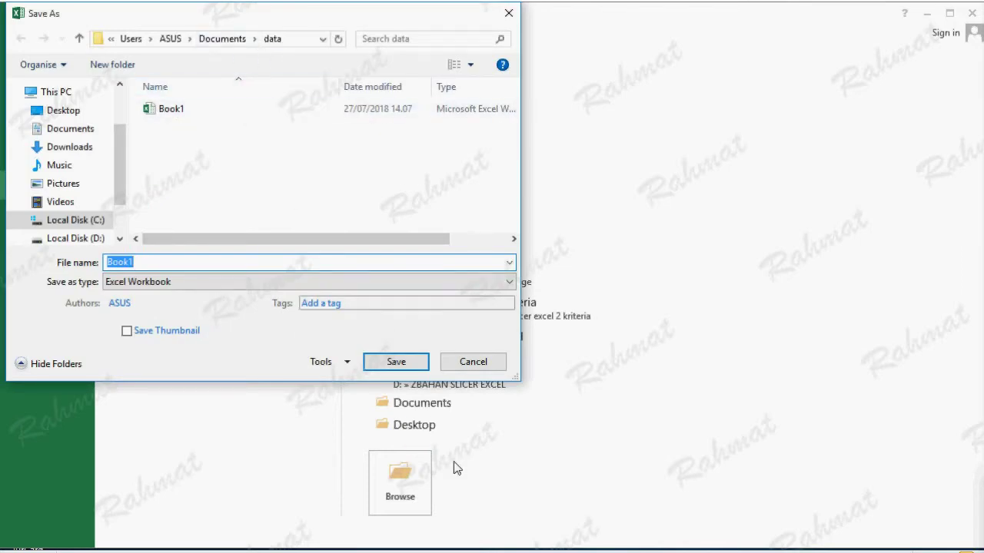
left_click(377, 363)
left_click(562, 308)
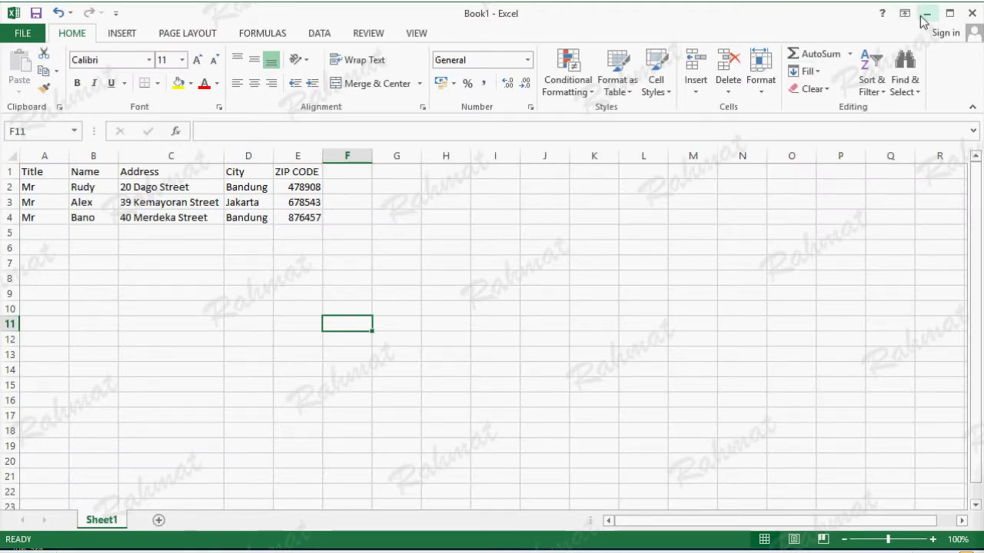
left_click(926, 16)
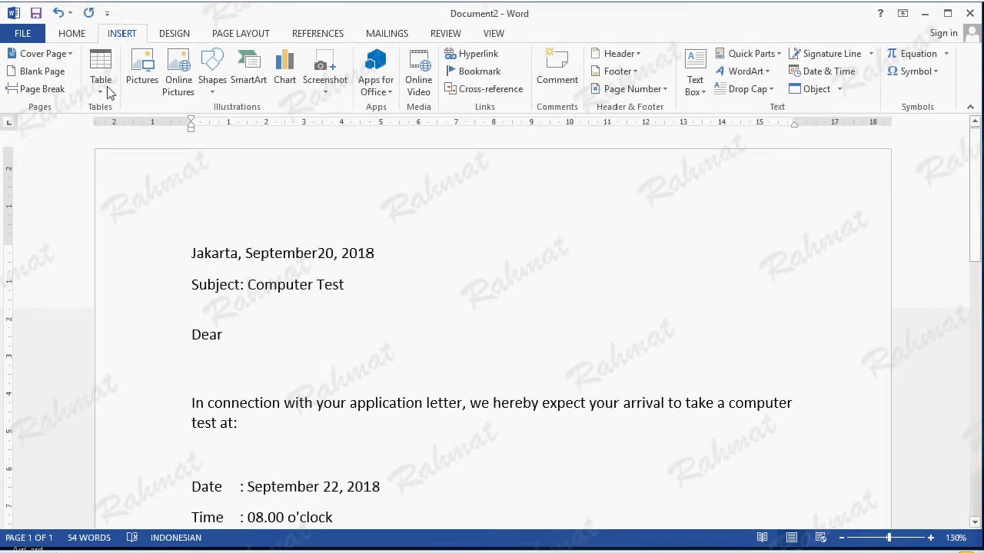
- Set the top margin to 0 cm in Custom Margins and add blank lines above the date
left_click(170, 36)
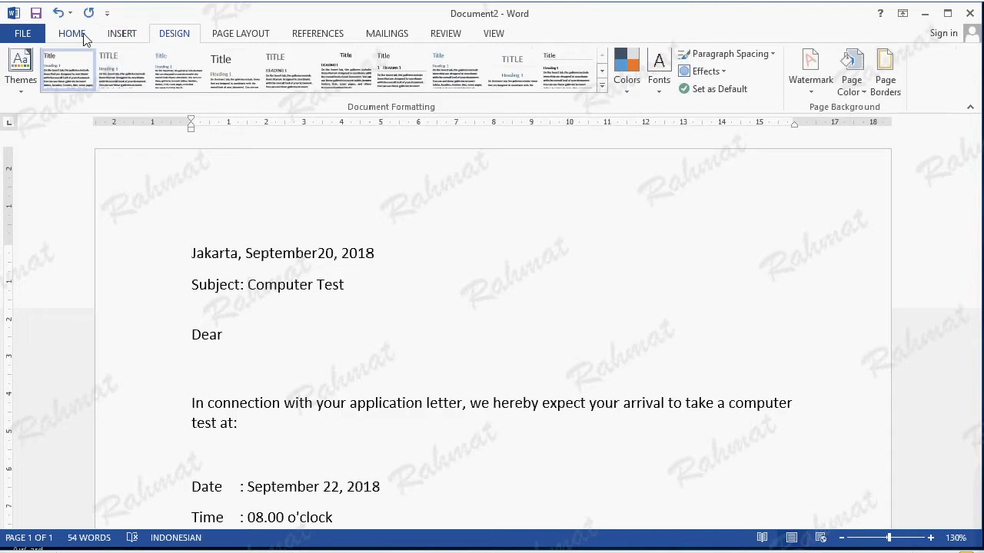
left_click(241, 38)
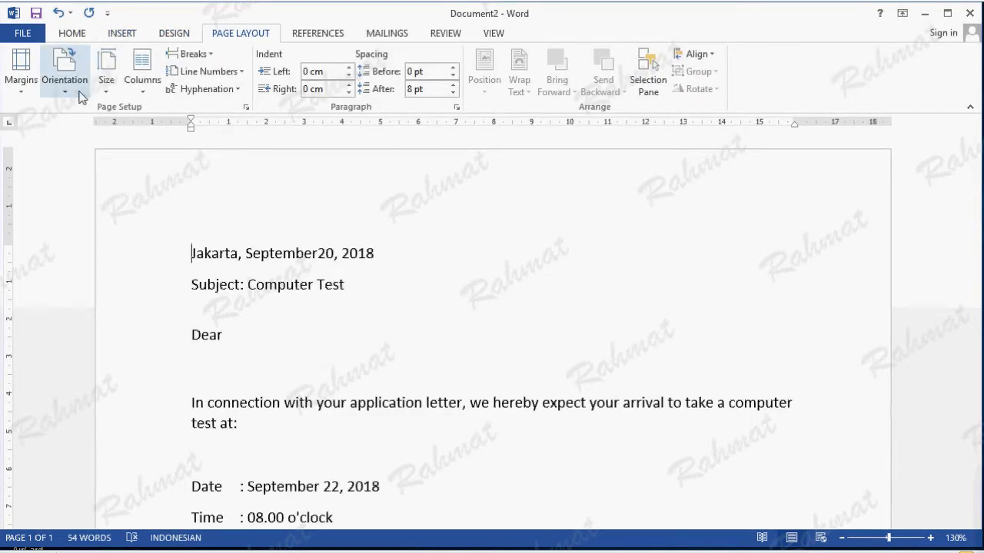
left_click(105, 88)
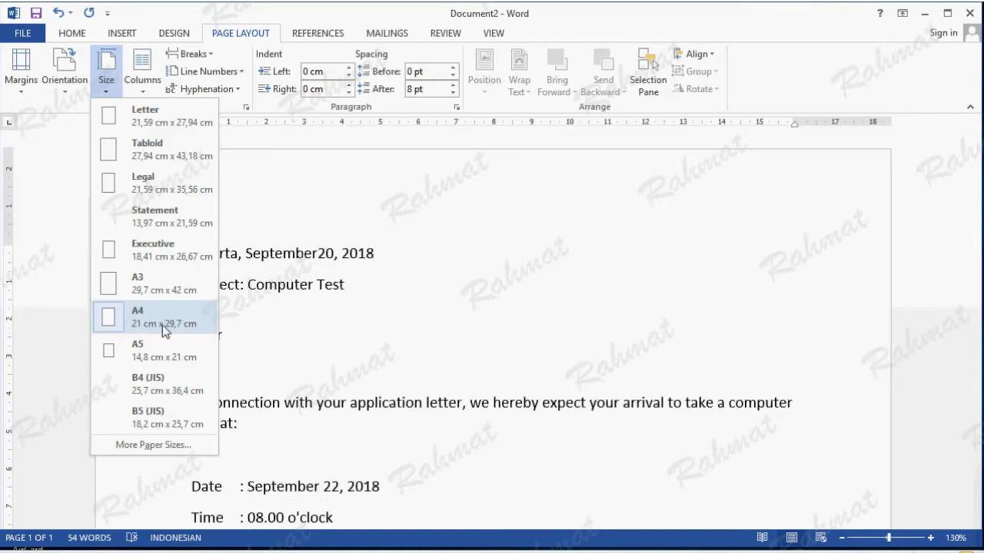
left_click(65, 92)
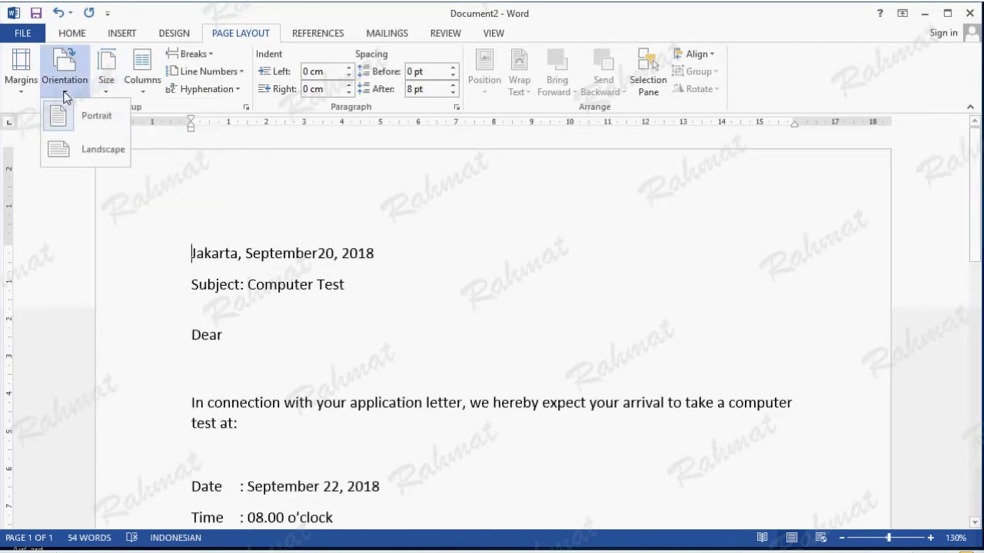
left_click(25, 91)
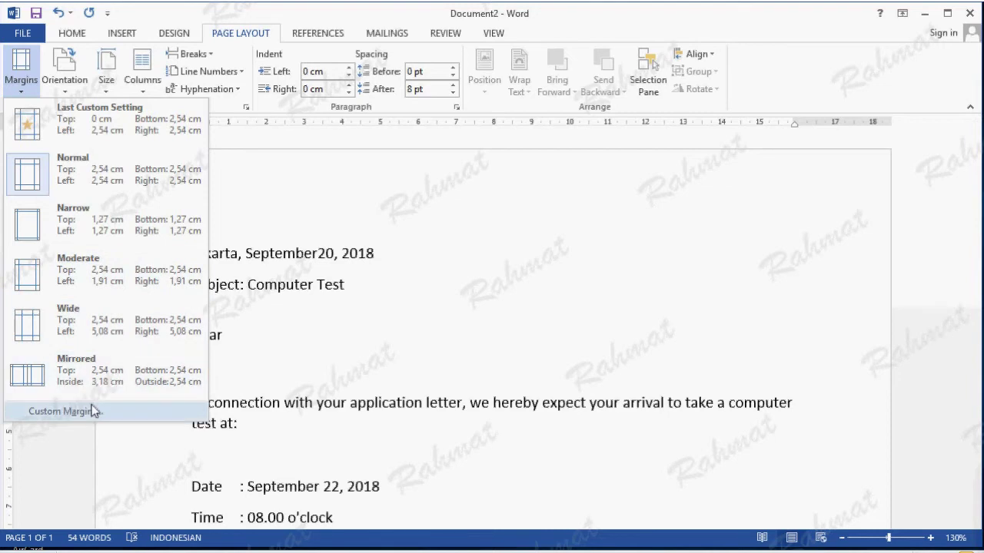
left_click(86, 412)
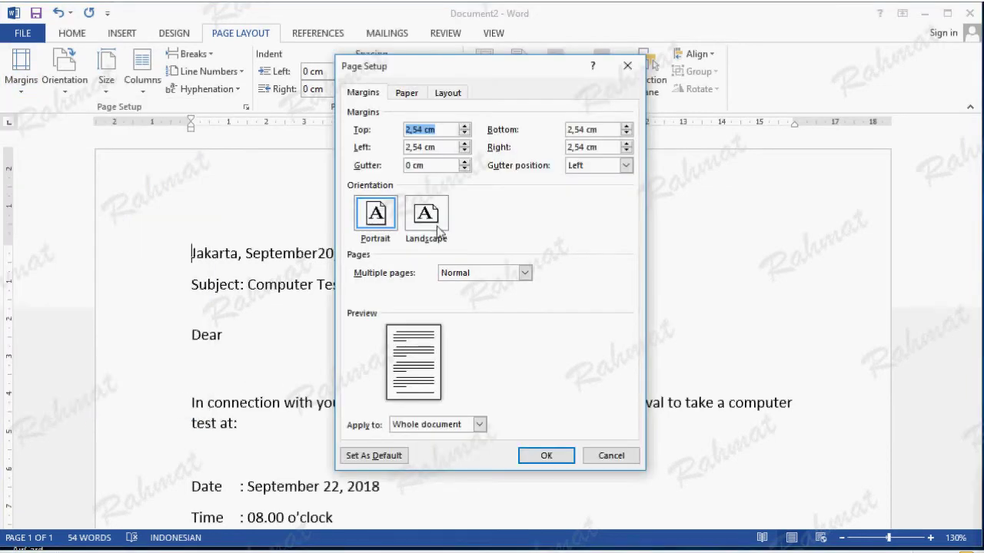
left_click(421, 131)
double_click(421, 130)
type("0")
key("Return")
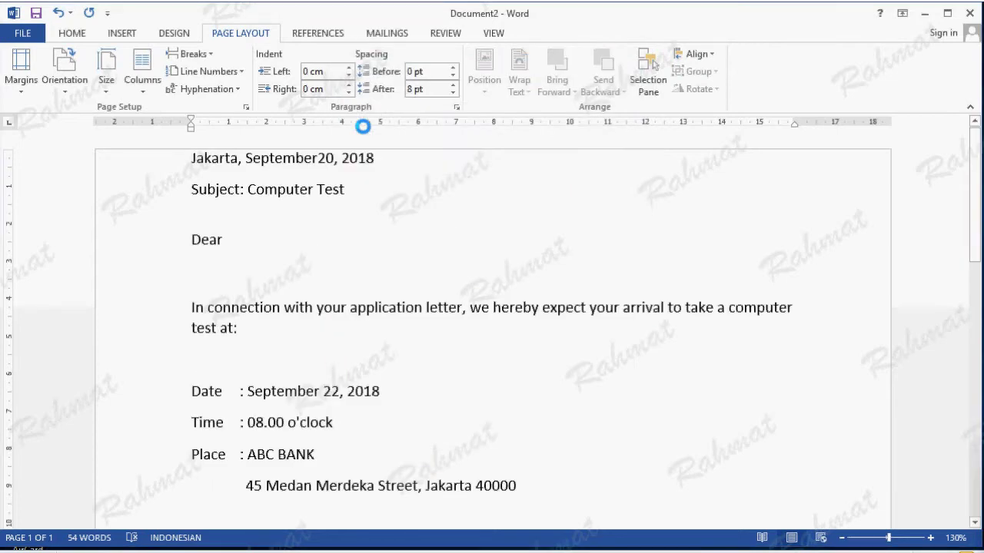
key("Return")
key("Return")
key("Return")
key("Return")
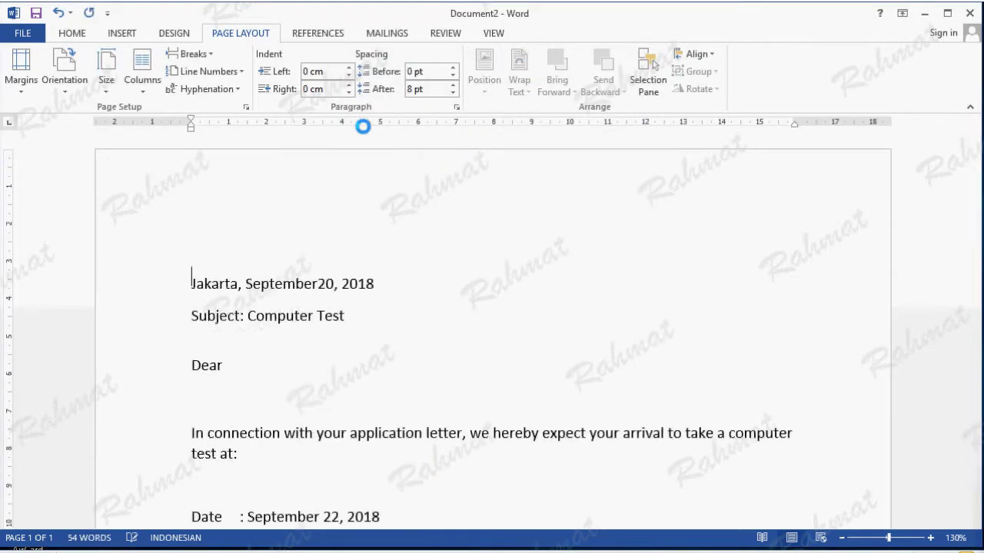
key("Return")
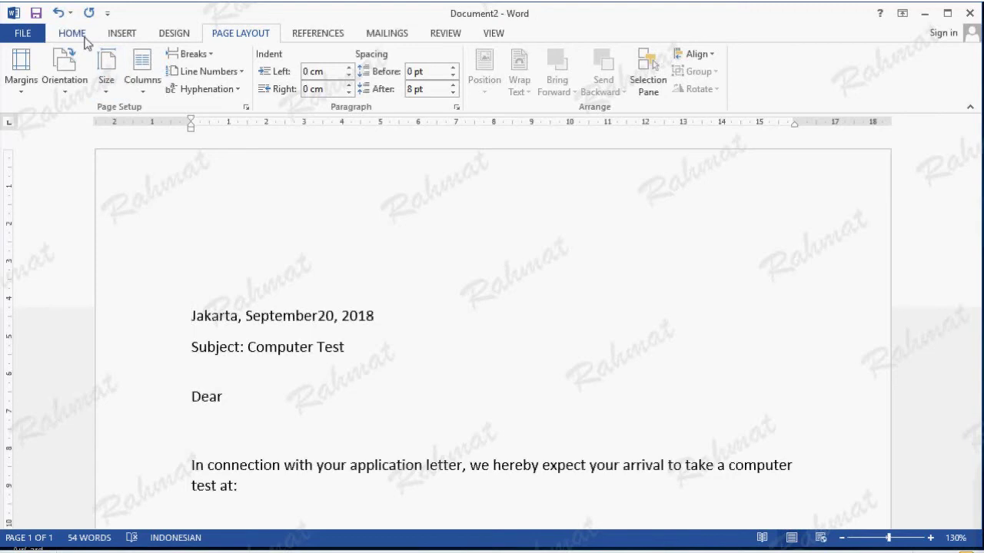
- Insert the Logo picture file from the computer into the letter
left_click(123, 35)
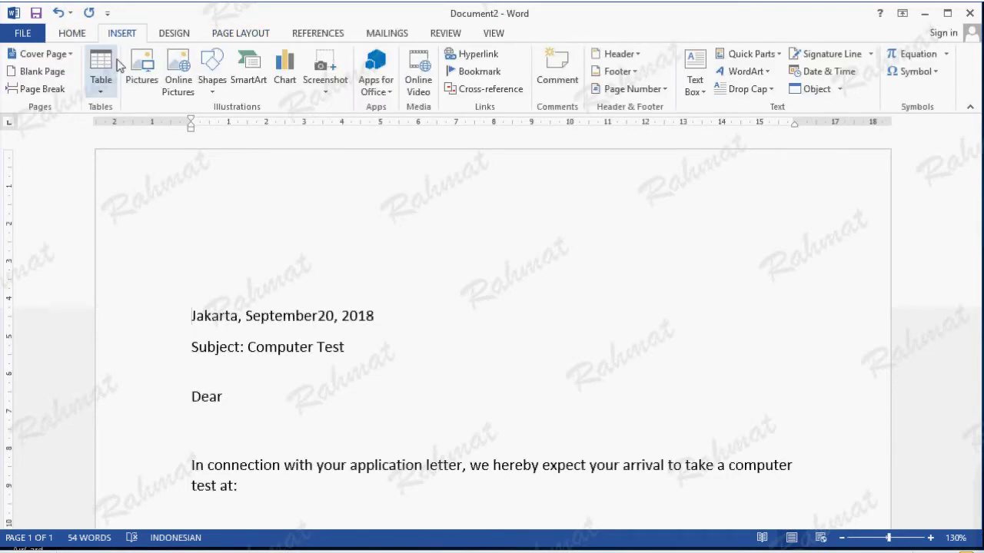
left_click(164, 83)
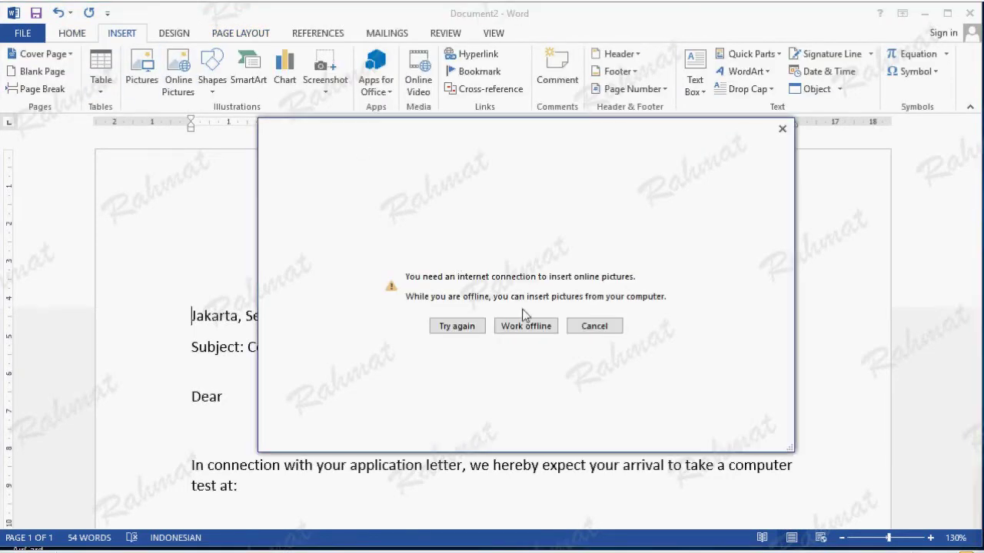
left_click(587, 327)
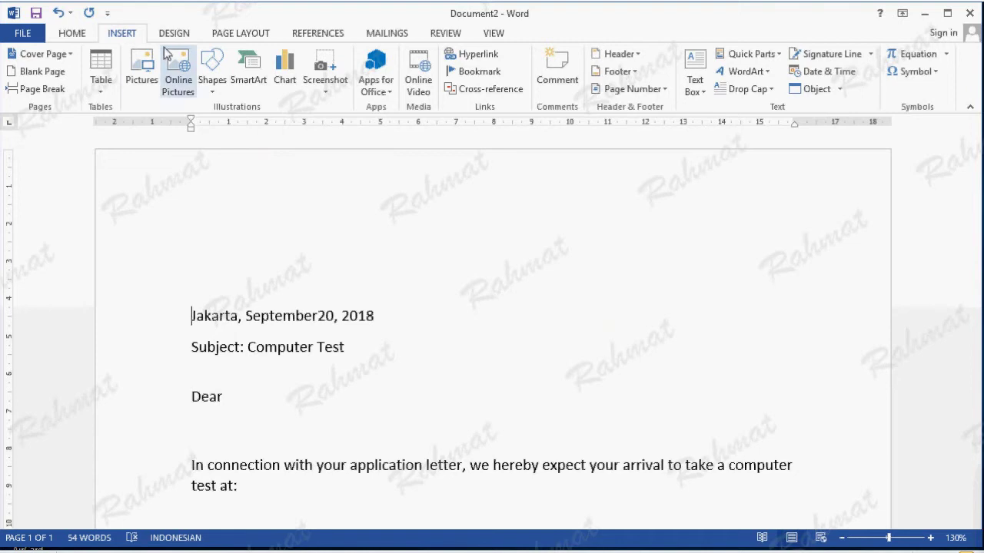
left_click(141, 87)
left_click(204, 128)
left_click(402, 344)
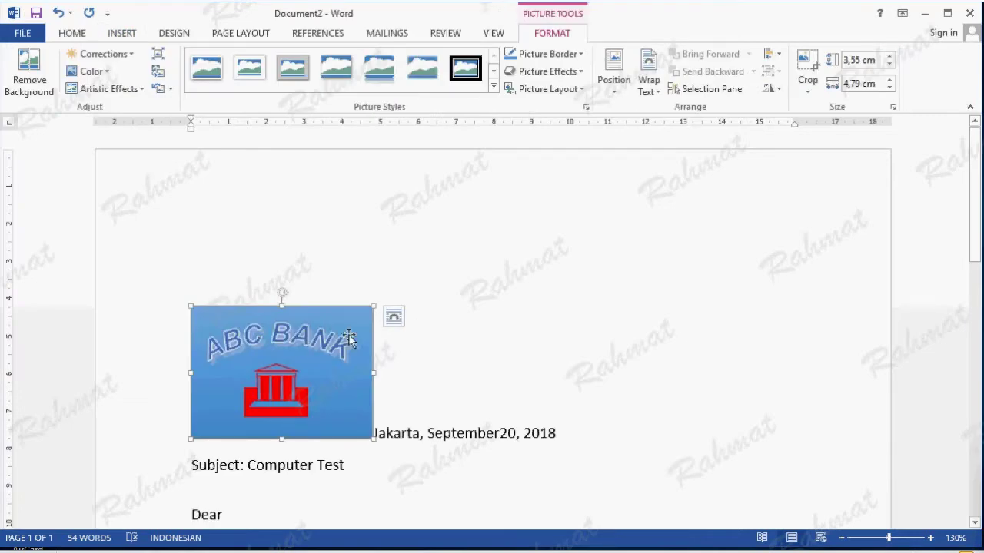
- Set the logo's text wrapping to Through and move it to the page's top-left corner
left_click(649, 85)
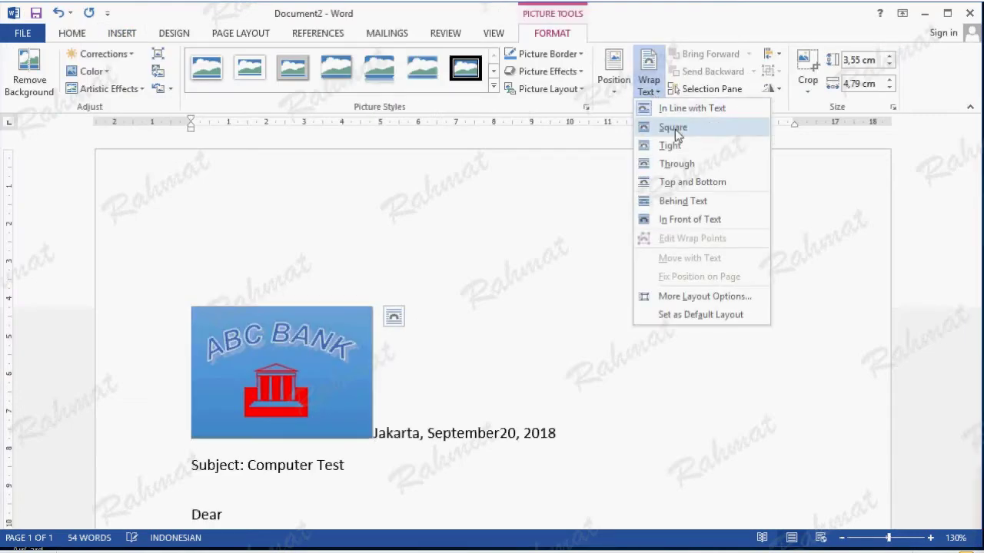
left_click(676, 164)
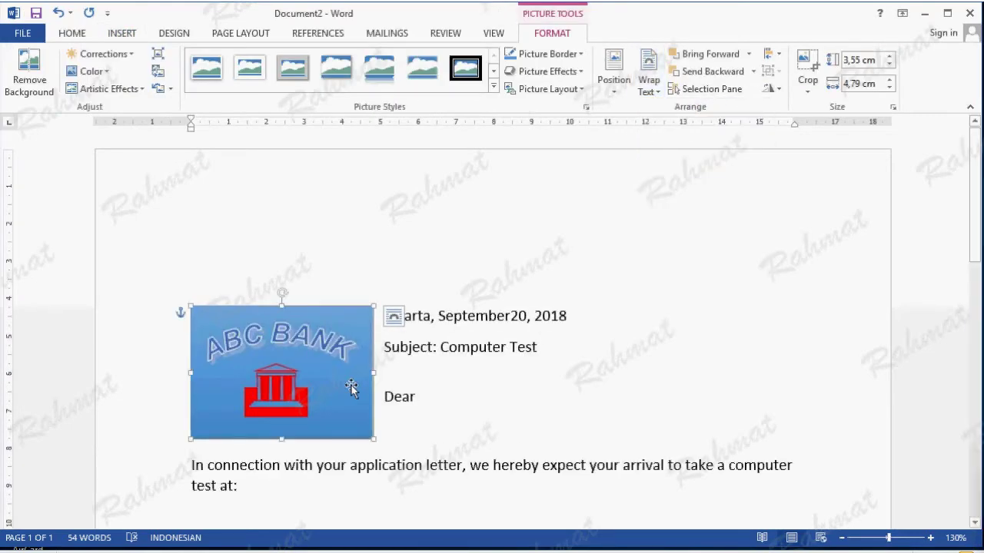
mouse_move(347, 381)
left_mouse_down()
mouse_move(283, 247)
mouse_move(253, 229)
left_mouse_up()
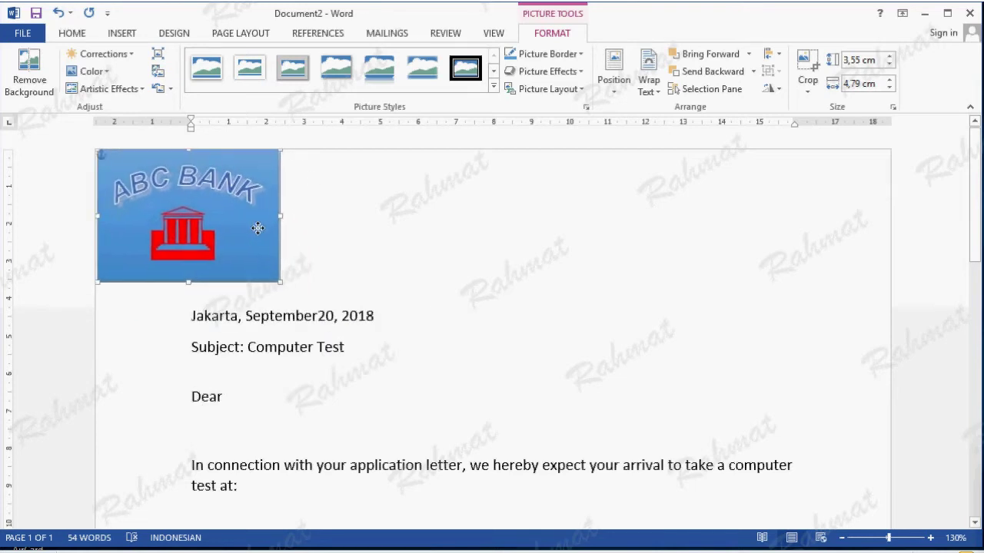
left_click(554, 339)
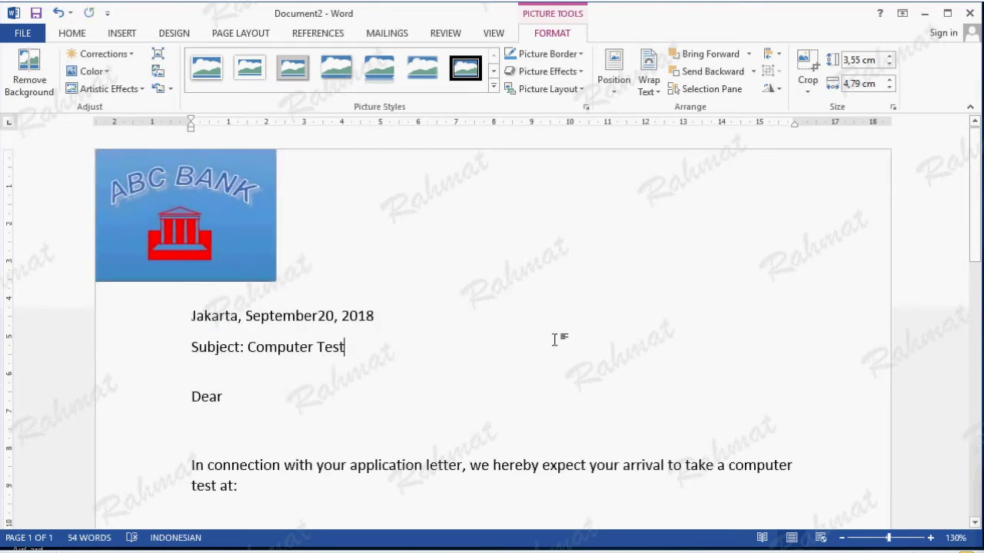
- Draw a rectangle shape near the top of the page beside the logo
left_click(124, 35)
left_click(213, 88)
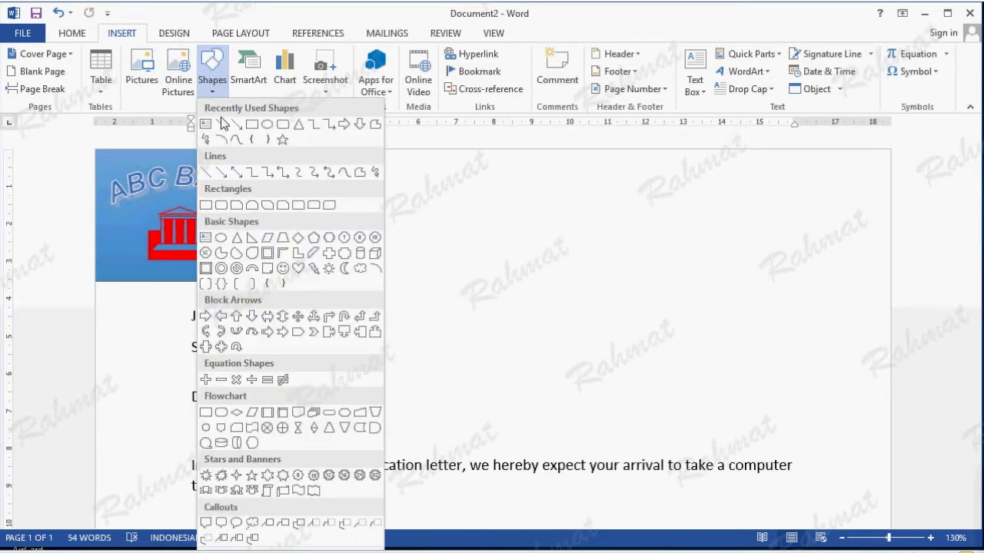
left_click(253, 126)
left_click_drag(316, 169, 471, 252)
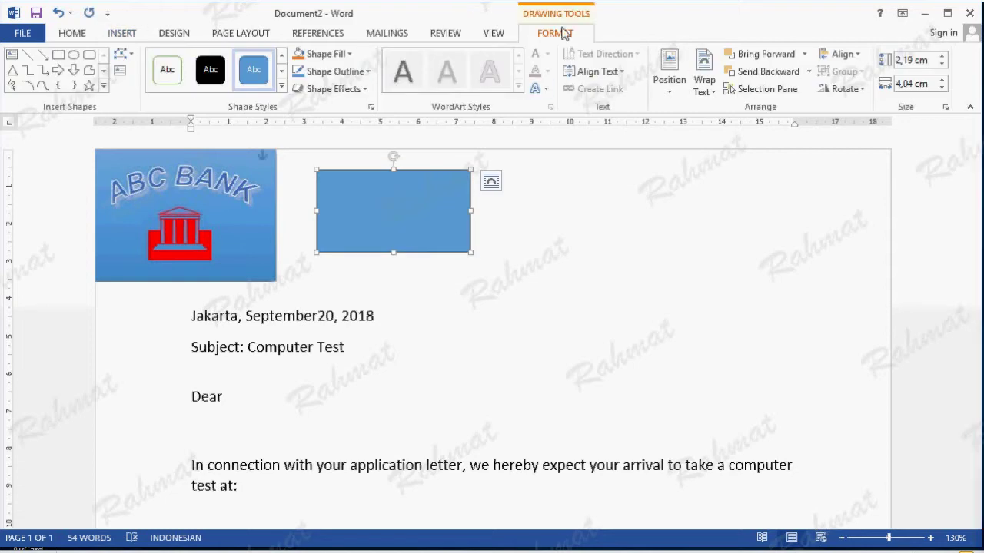
- Size the rectangle to 2,68 cm high by 12,19 cm wide and move it beside the logo
left_click(913, 60)
left_click_drag(913, 59, 889, 63)
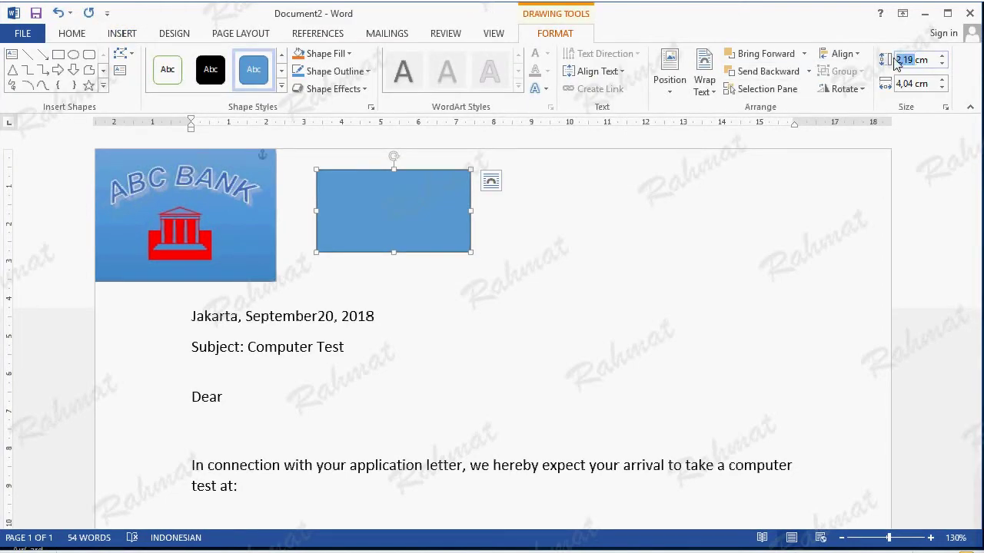
type("2")
left_click(915, 83)
left_click_drag(916, 83, 898, 82)
type("1")
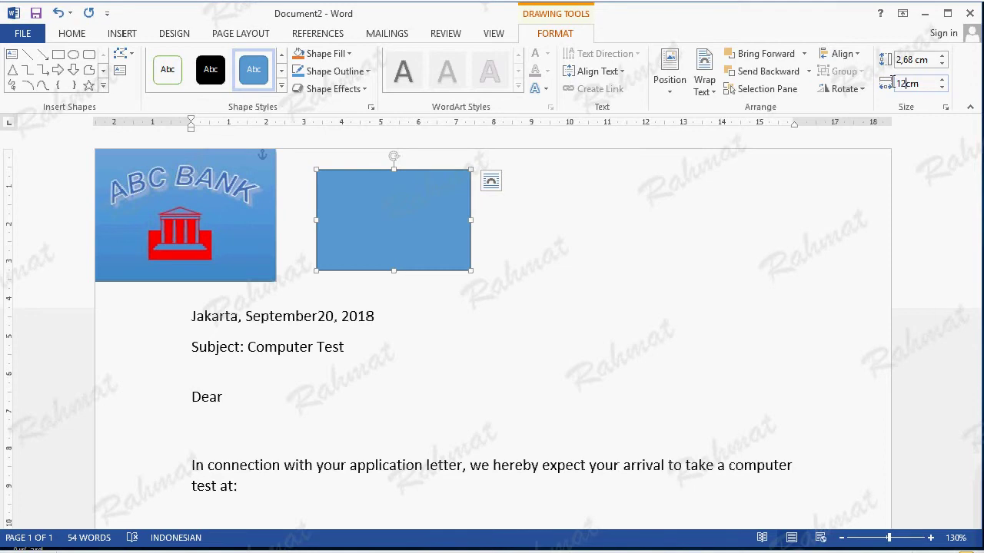
type("19")
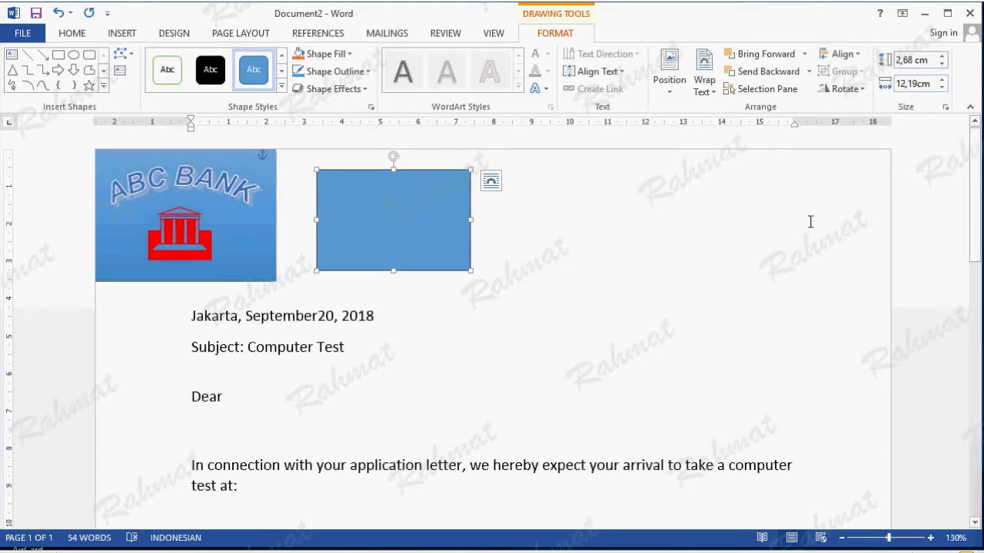
left_click(683, 223)
left_click_drag(608, 223, 587, 199)
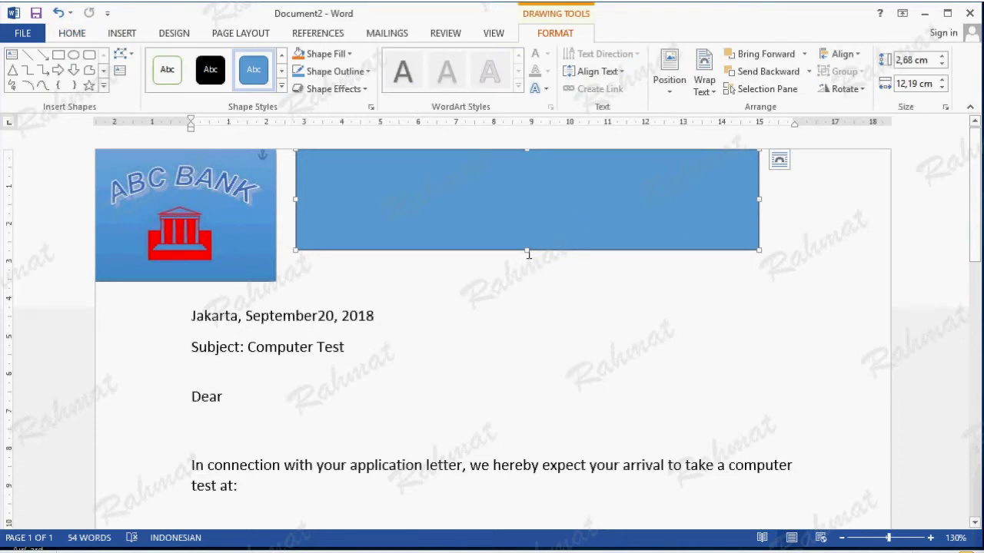
left_click(257, 269)
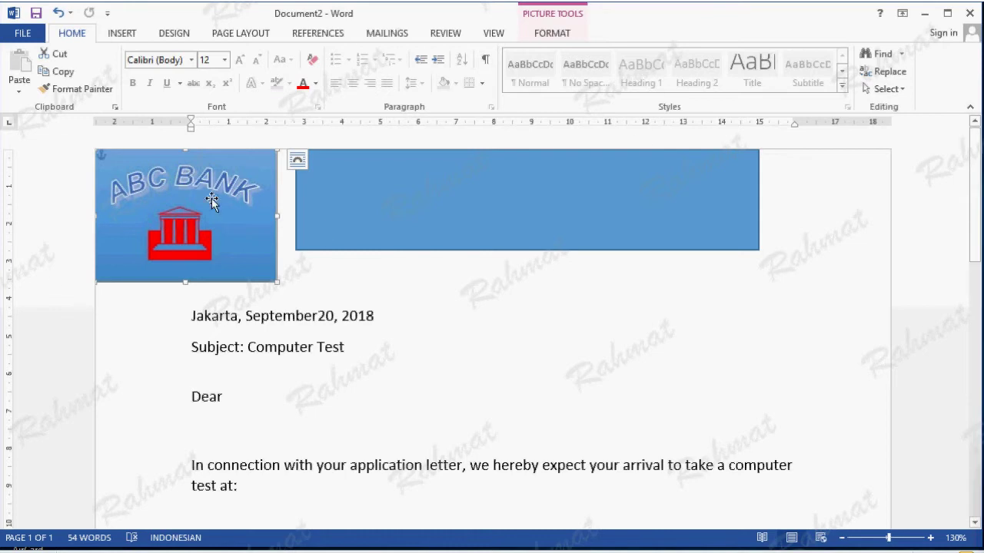
- Unlock the logo's aspect ratio and resize it to 2,7 cm high by 3,71 cm wide
left_click(559, 34)
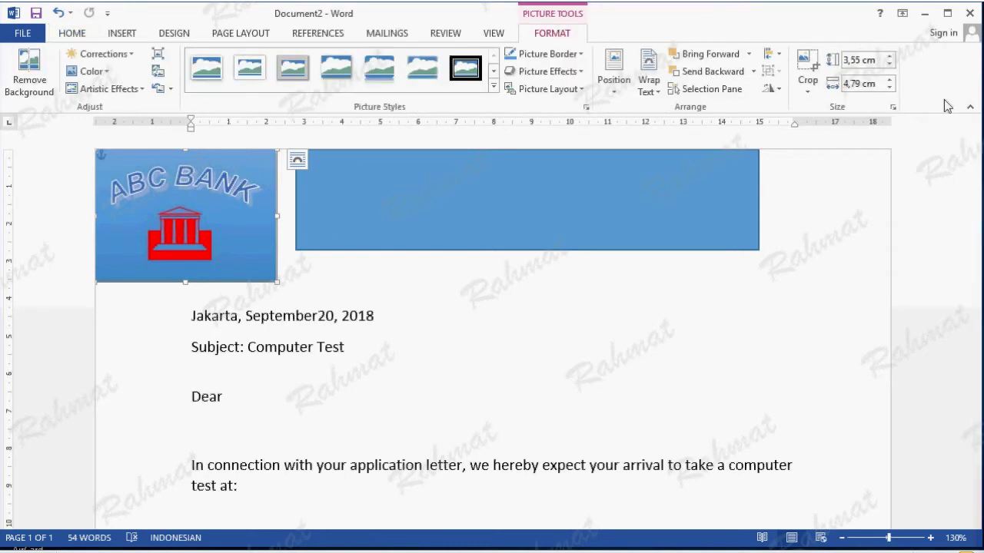
left_click(867, 60)
left_click(861, 61)
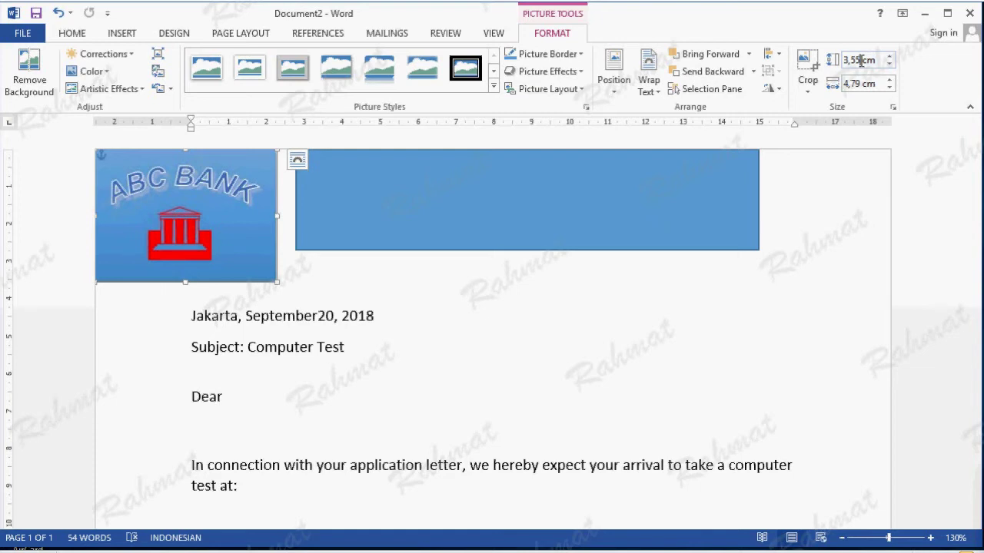
left_click(893, 108)
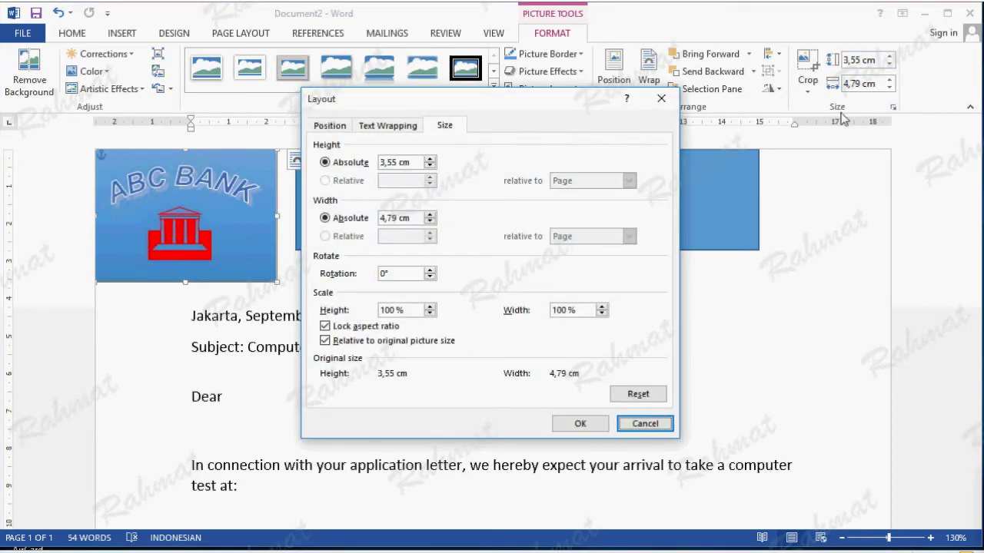
left_click(325, 326)
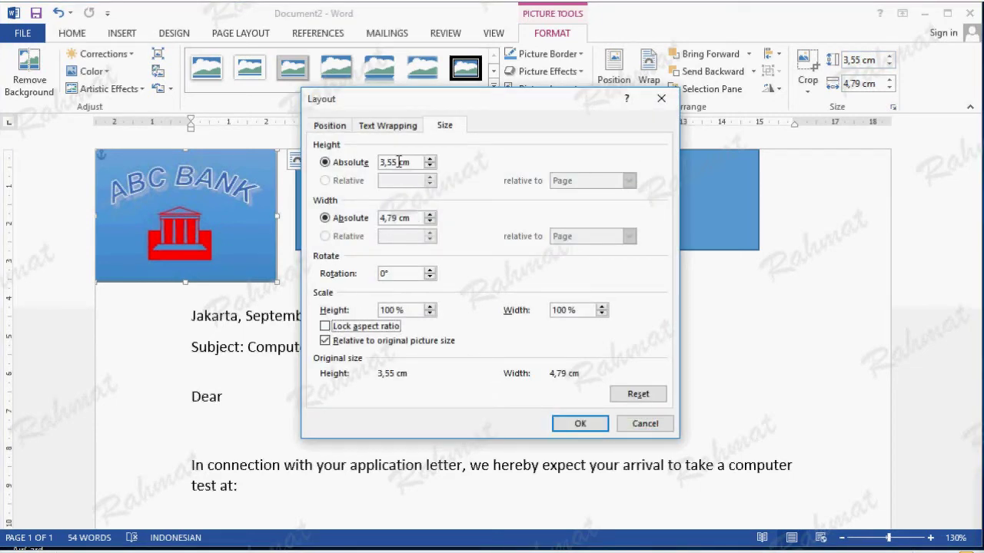
left_click_drag(398, 163, 384, 163)
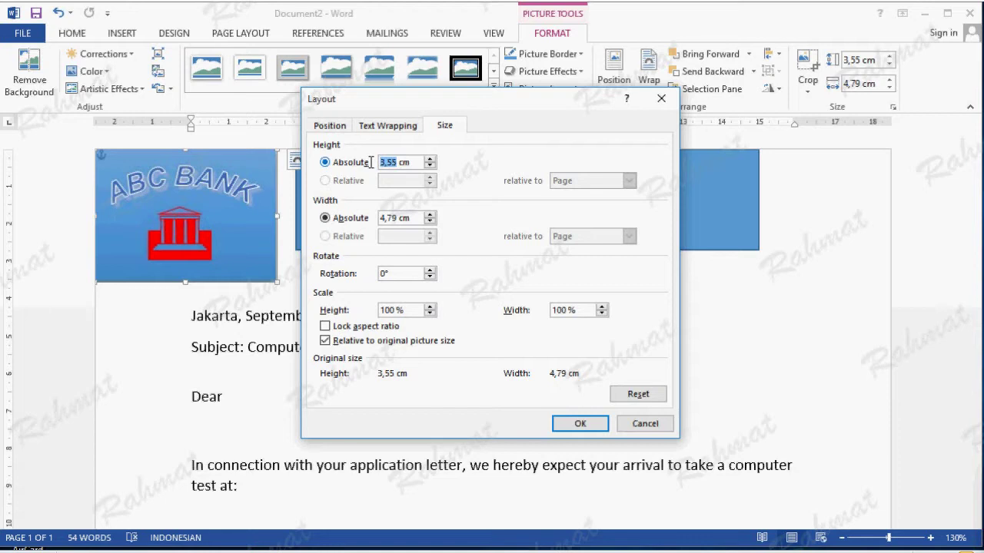
type("2")
left_click(393, 218)
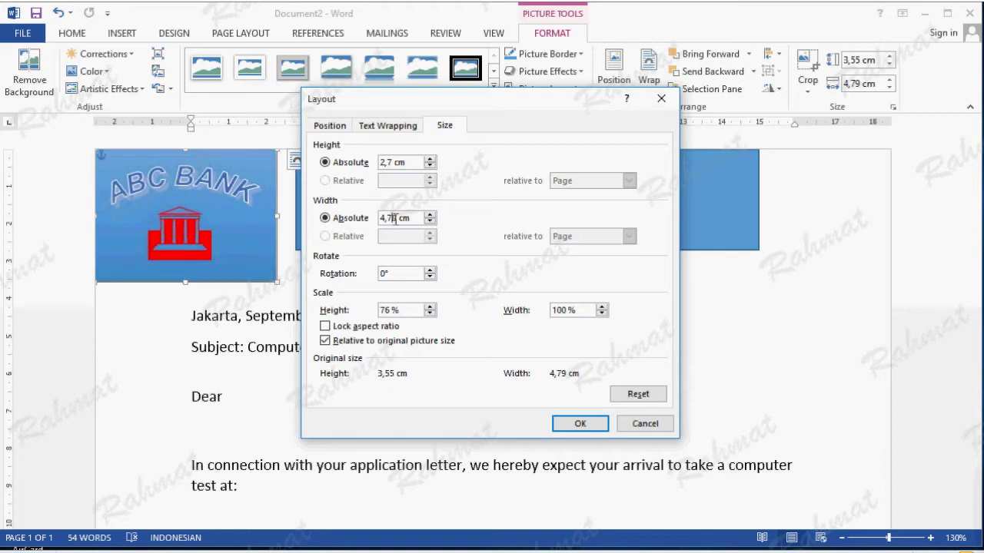
double_click(392, 218)
type("3")
key("Return")
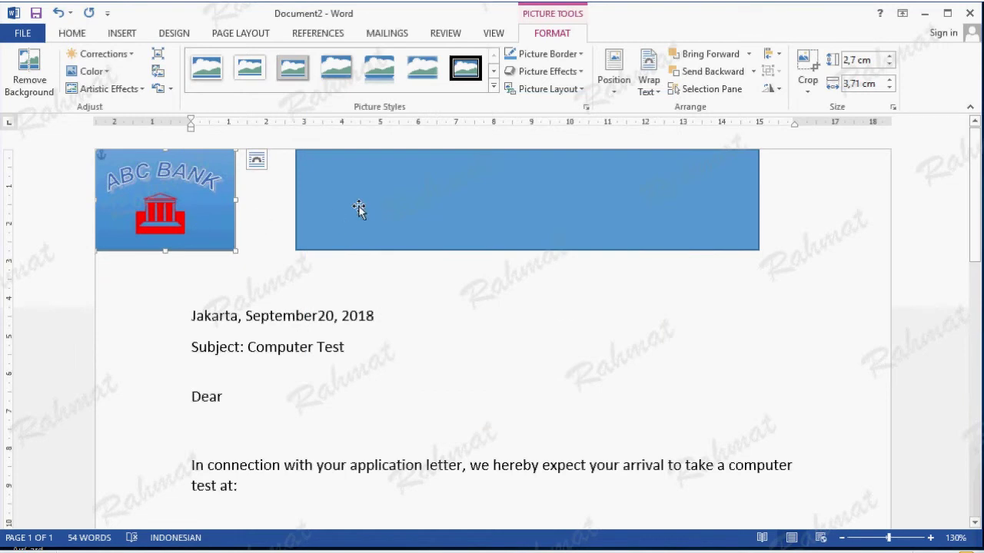
left_click(359, 209)
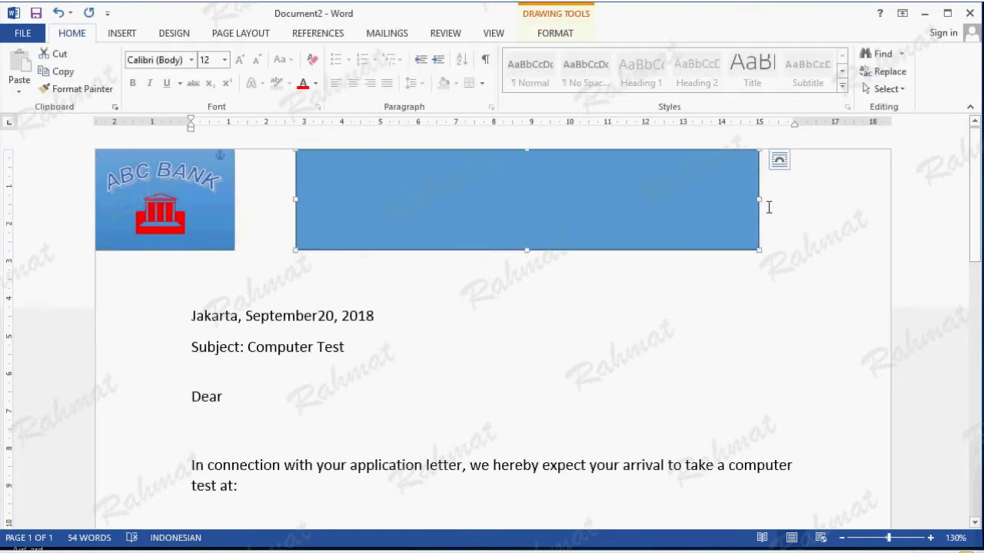
- Stretch the rectangle from the logo to the right page edge, about 17.17 cm wide
left_click_drag(759, 199, 890, 199)
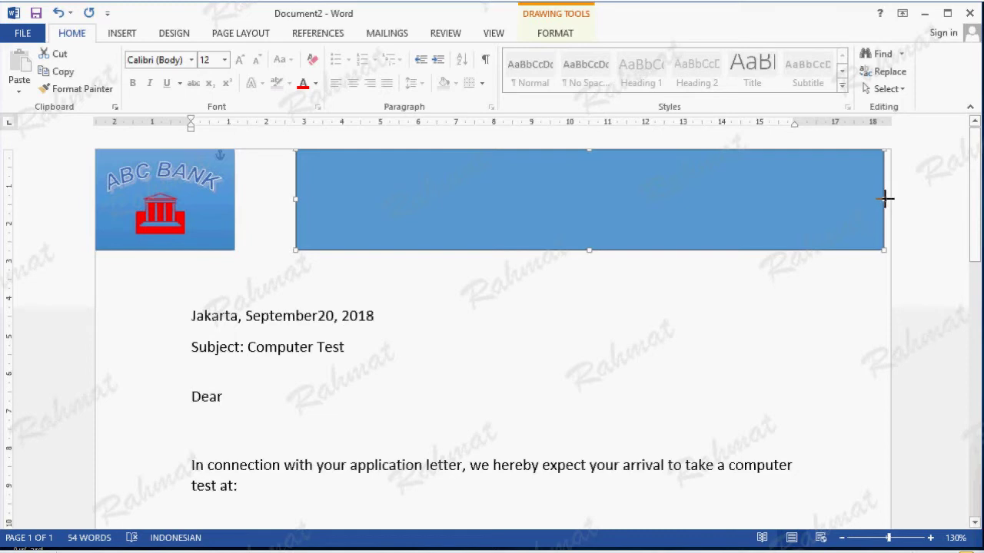
left_click_drag(569, 217, 509, 214)
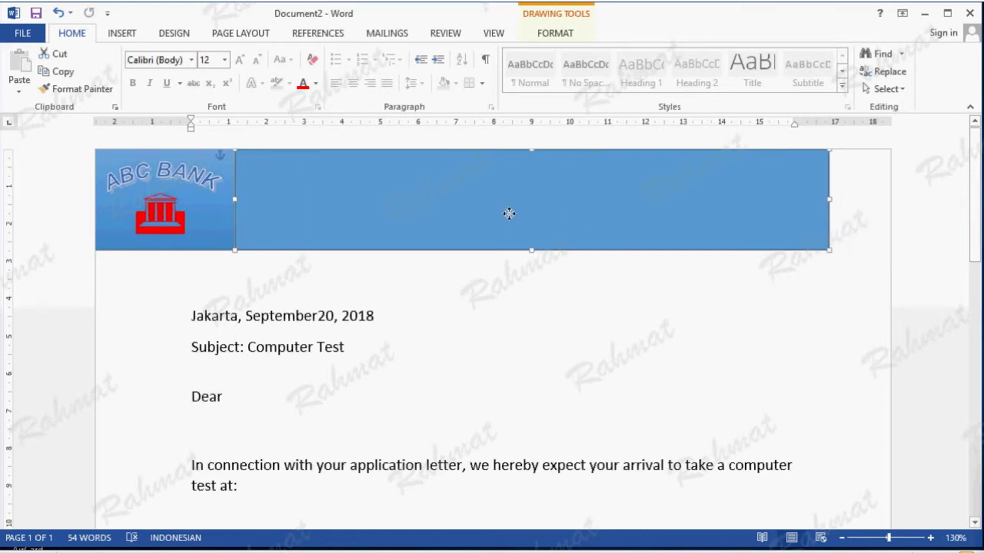
key("ctrl+Right")
key("ctrl+Right")
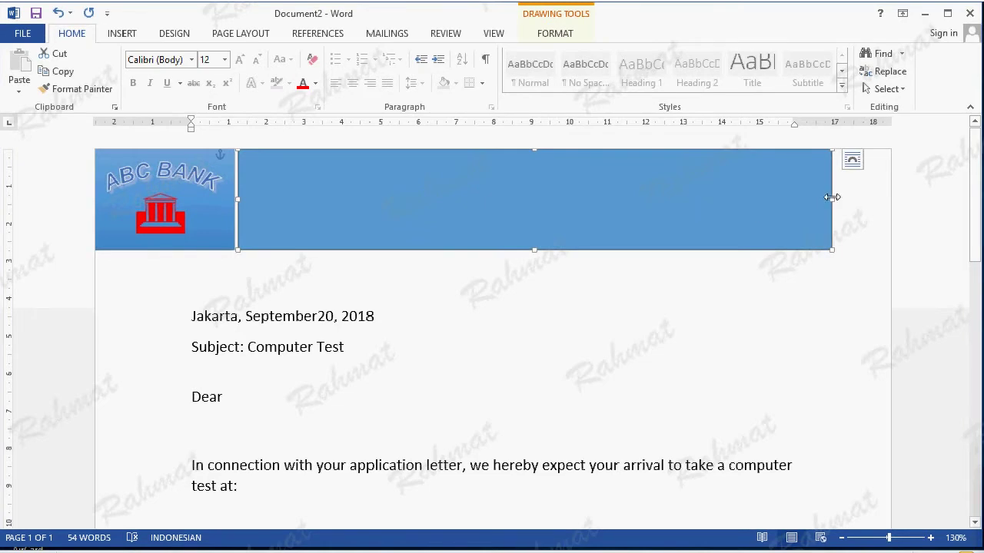
left_click_drag(832, 198, 889, 199)
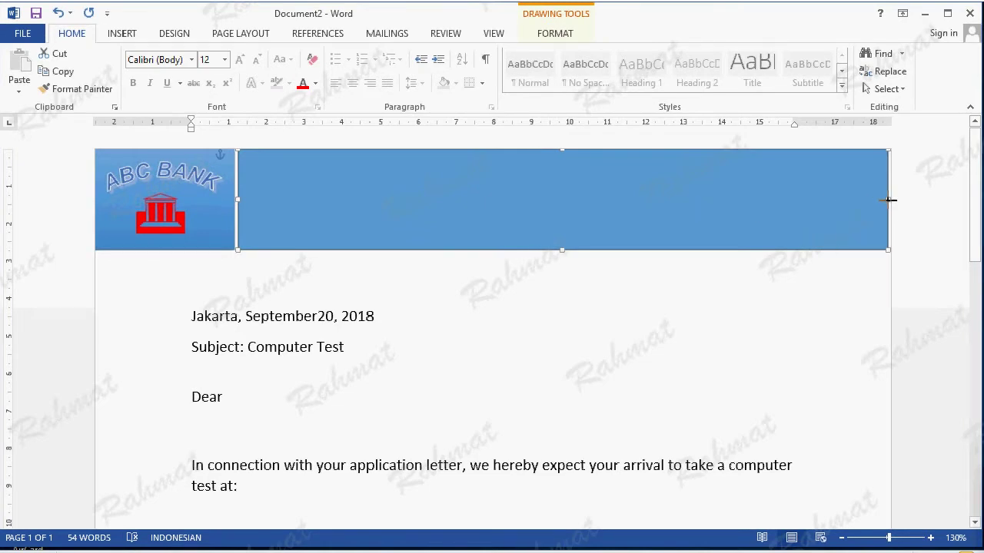
left_click(837, 312)
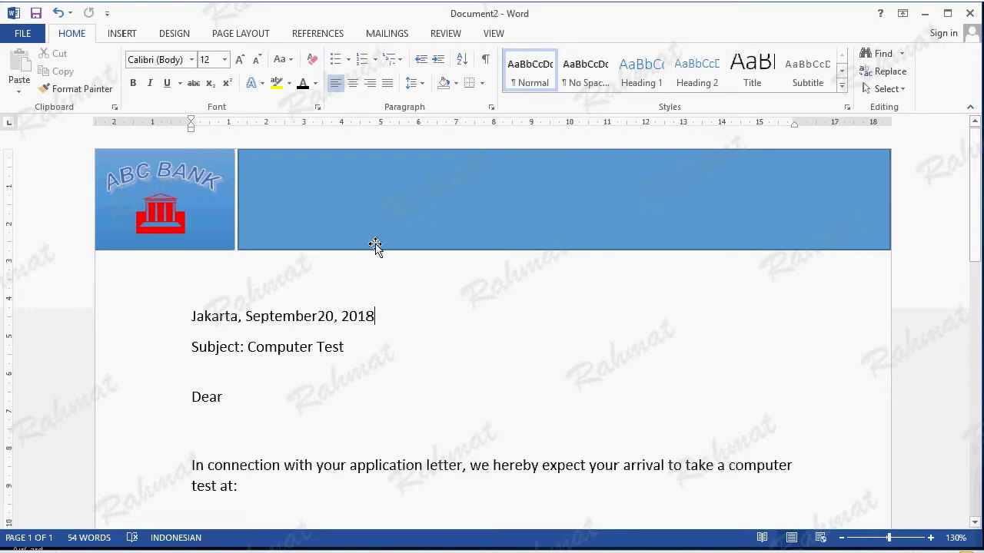
- Apply a light-blue gradient shape style to the banner rectangle
left_click(406, 214)
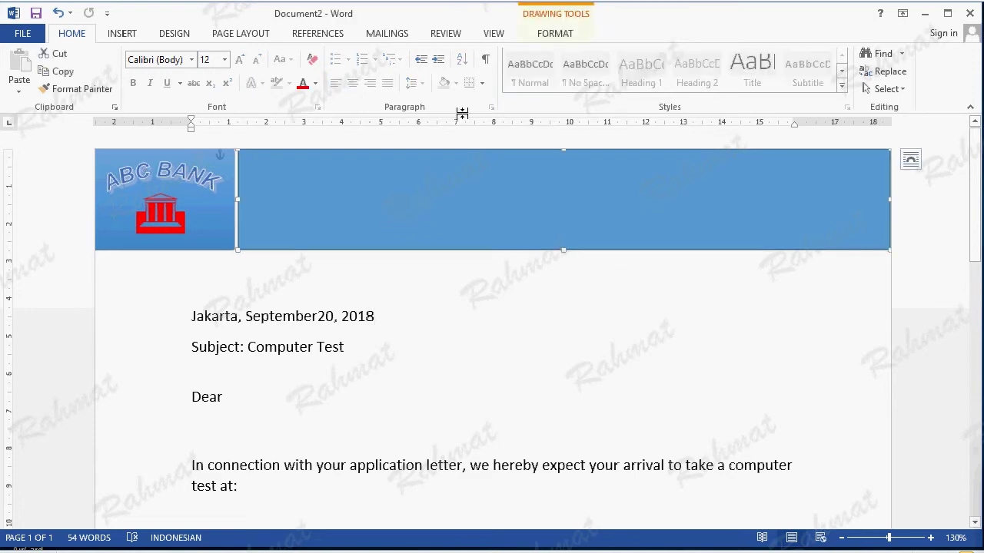
left_click(553, 35)
left_click(284, 95)
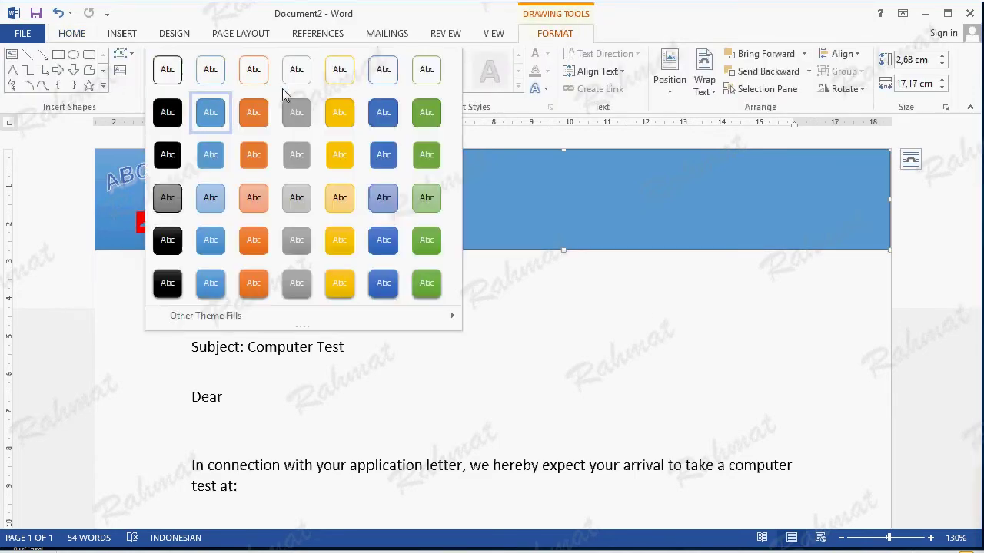
left_click(211, 197)
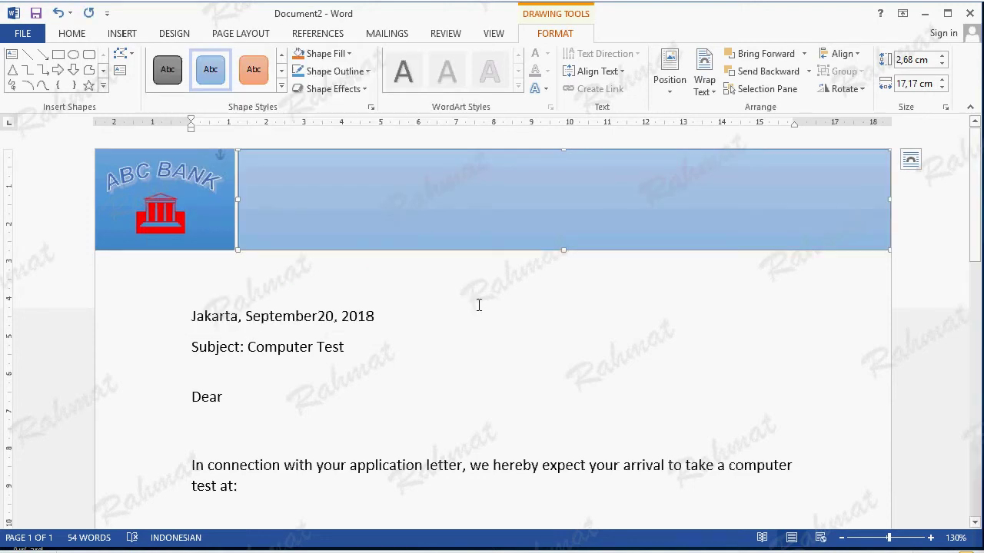
left_click(488, 309)
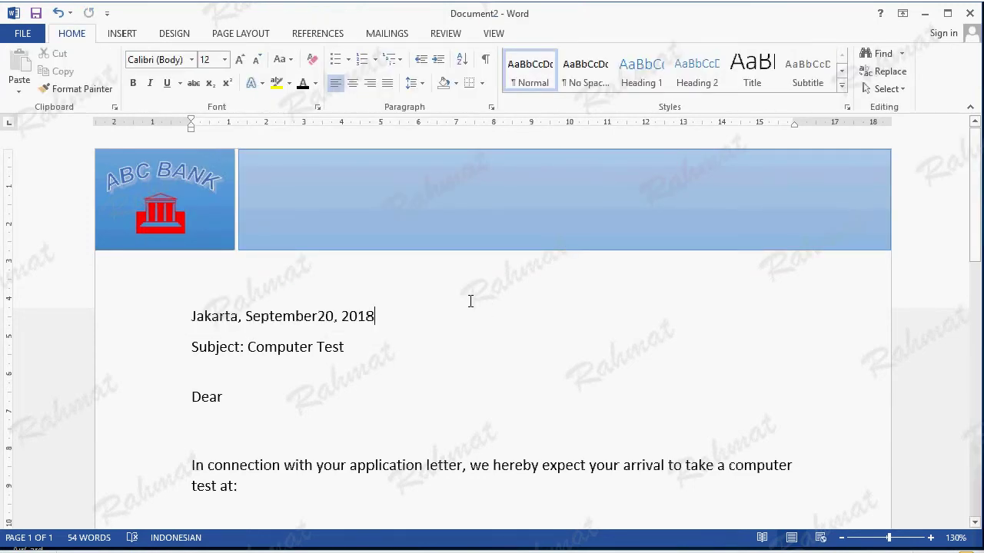
left_click(362, 202)
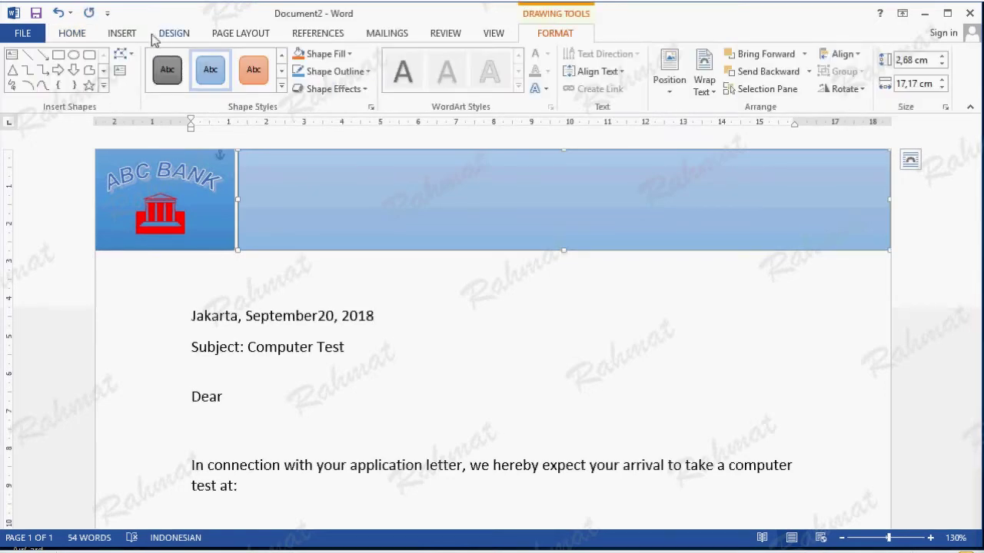
left_click(523, 331)
- Insert a blue WordArt reading 'ABC BANK' and move it into the banner
left_click(121, 33)
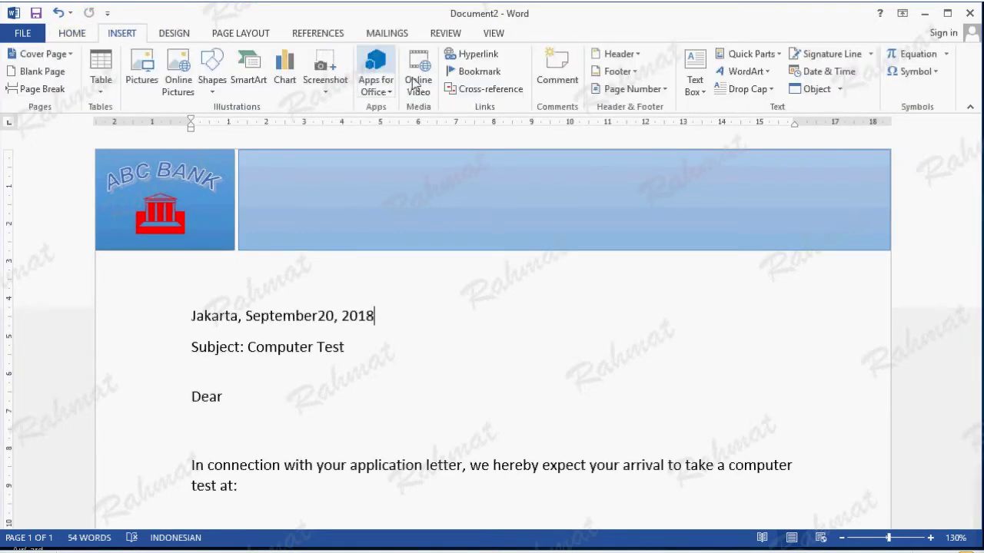
left_click(747, 71)
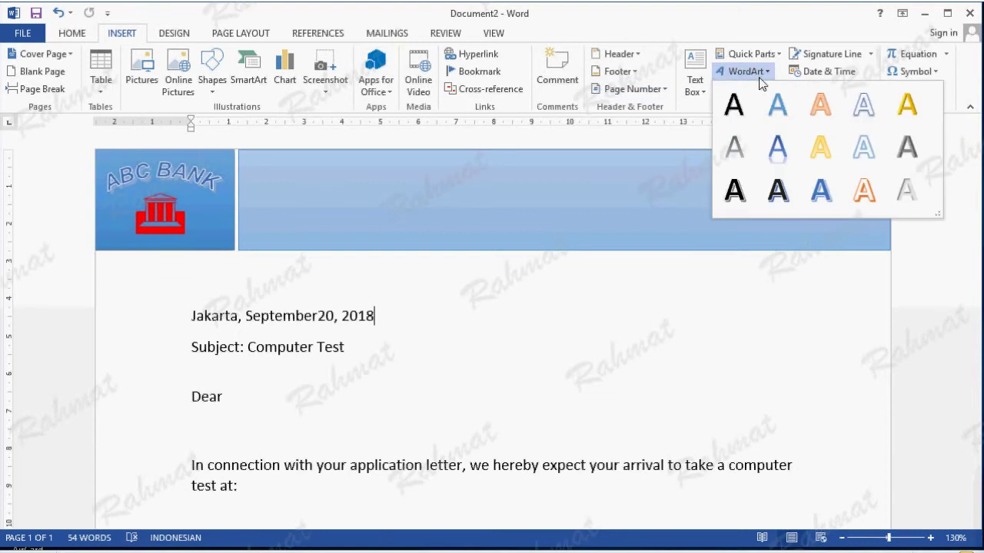
left_click(819, 190)
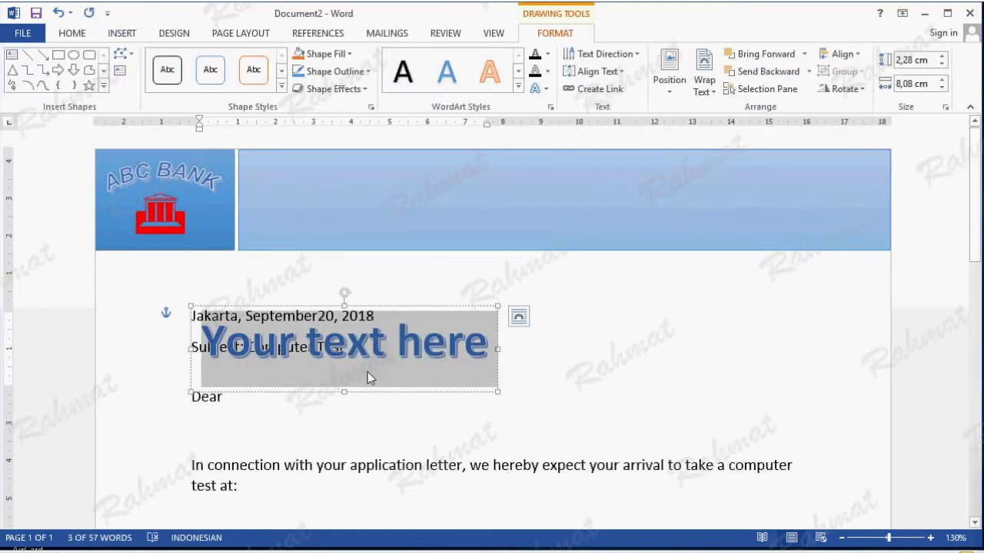
type("A")
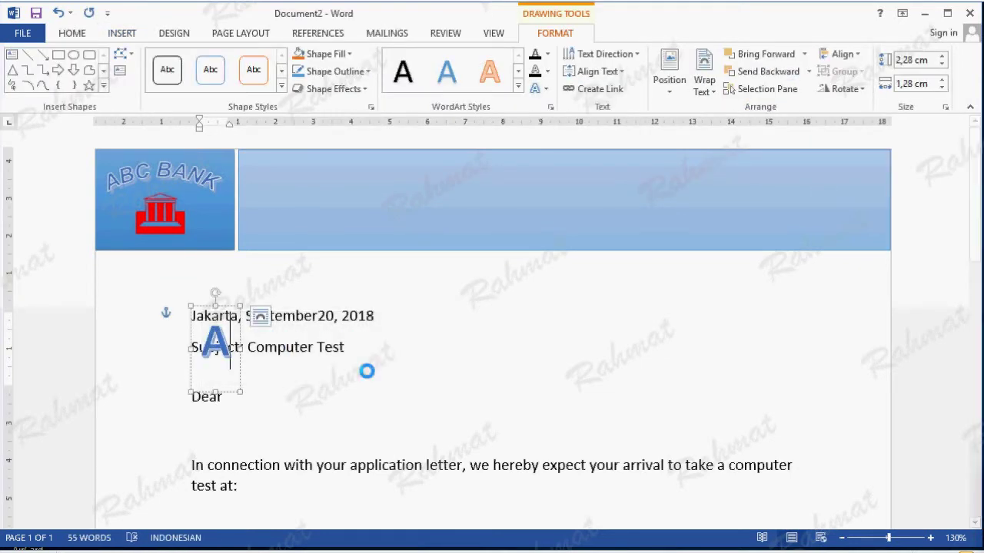
type("BC")
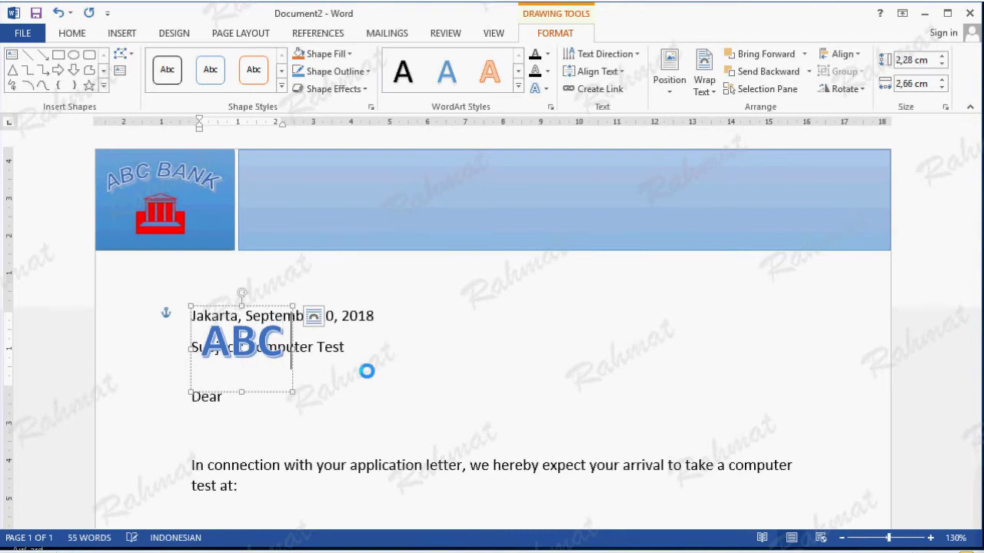
type(" BANK")
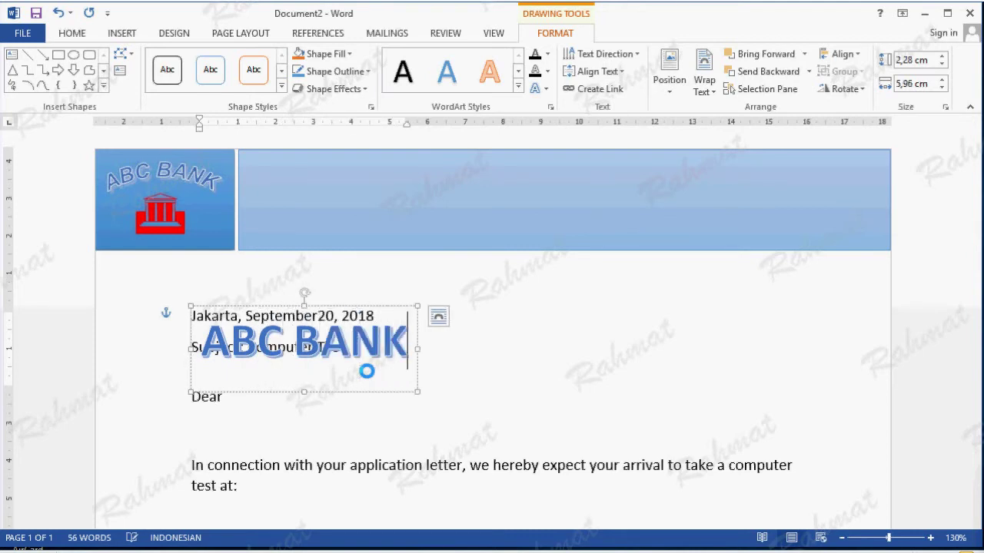
left_click_drag(358, 299, 641, 177)
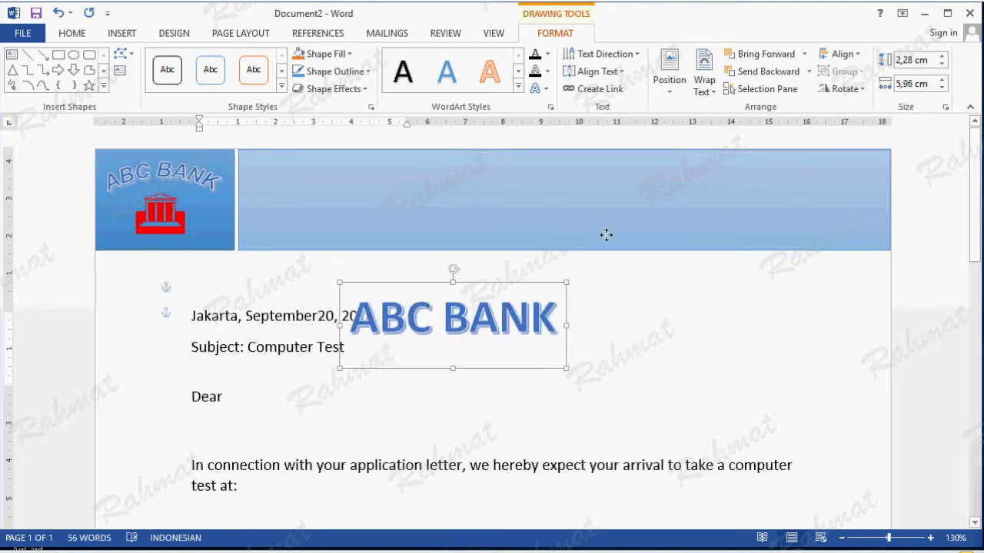
- Format the ABC BANK text as 16 pt Arial and position it within the banner
left_click(503, 179)
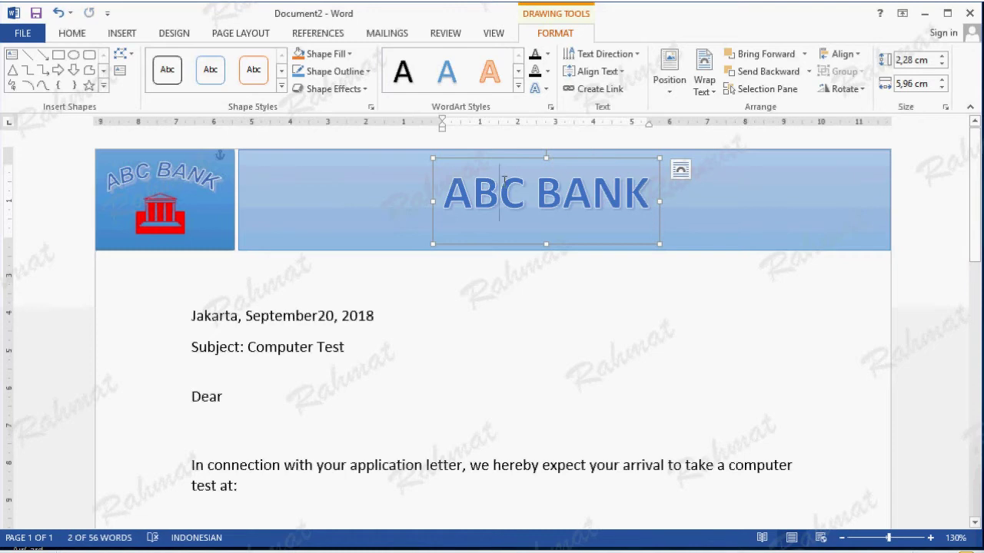
triple_click(503, 179)
left_click(71, 33)
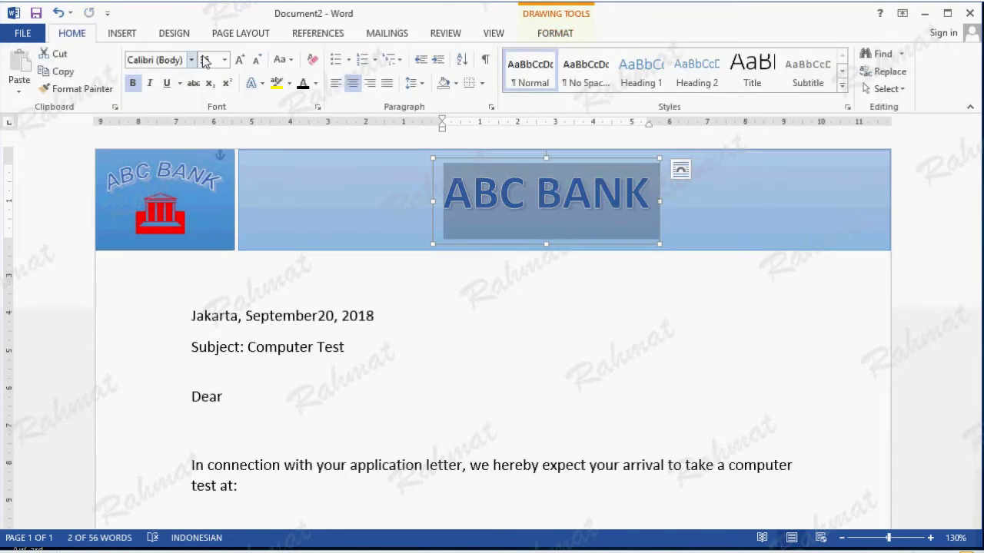
left_click(225, 59)
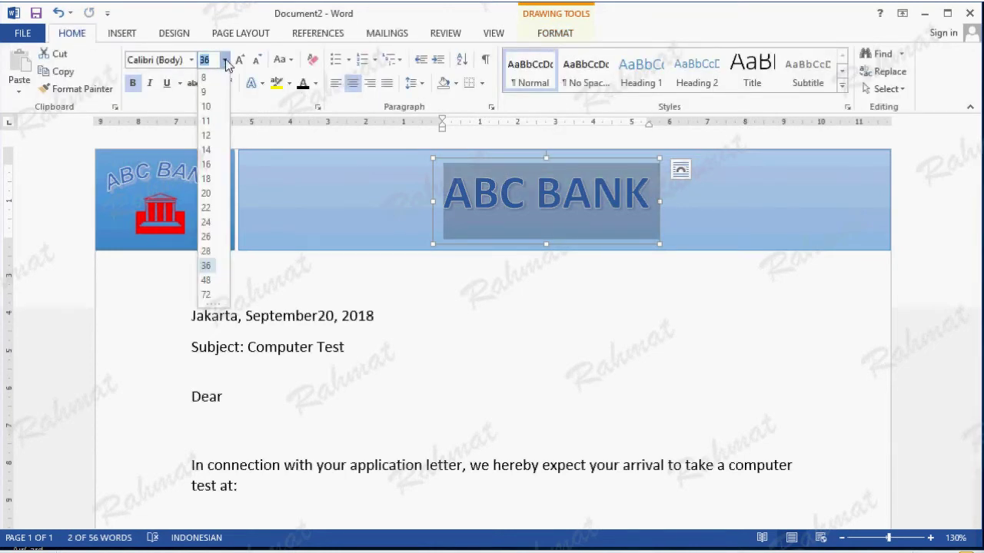
left_click(212, 164)
left_click_drag(518, 158, 568, 158)
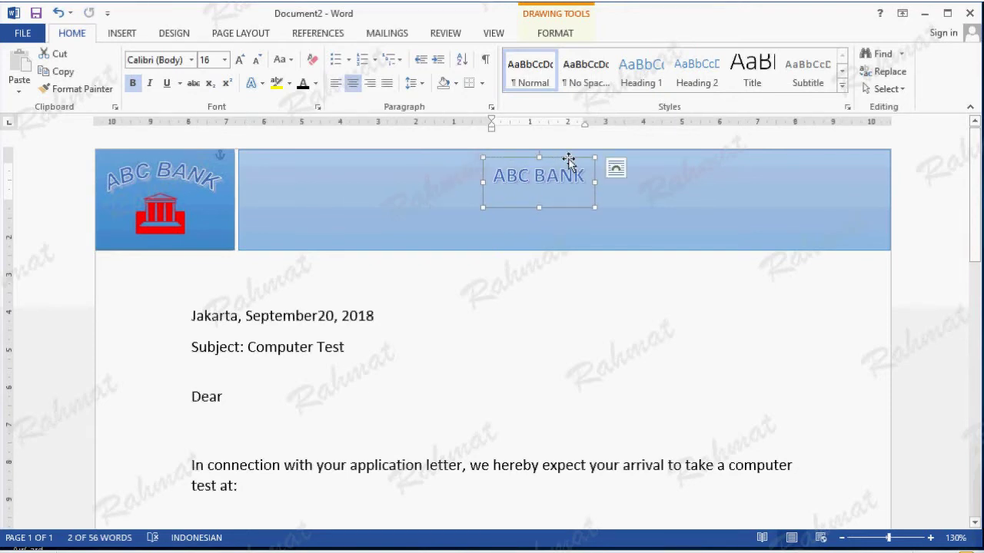
left_click(191, 60)
scroll(204, 338, "down", 2)
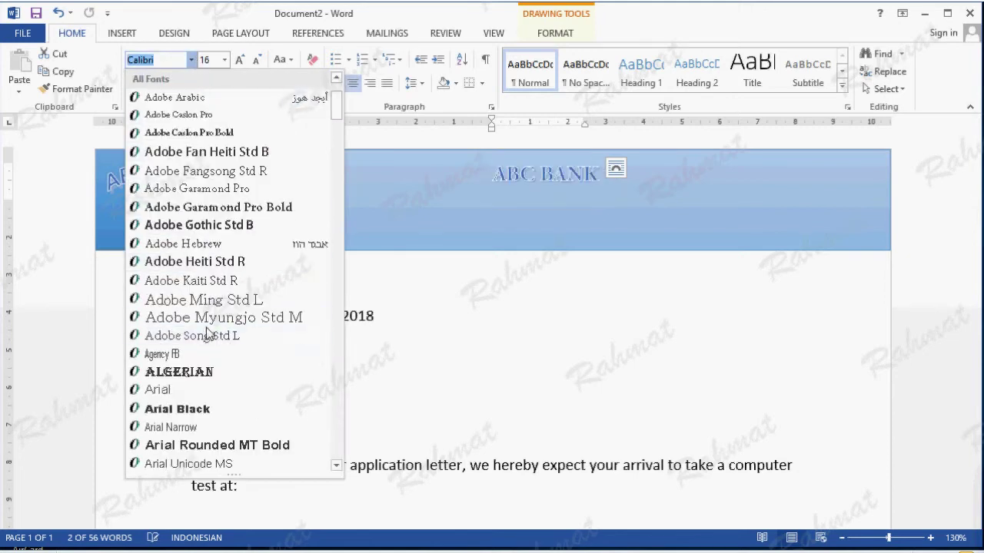
left_click(192, 390)
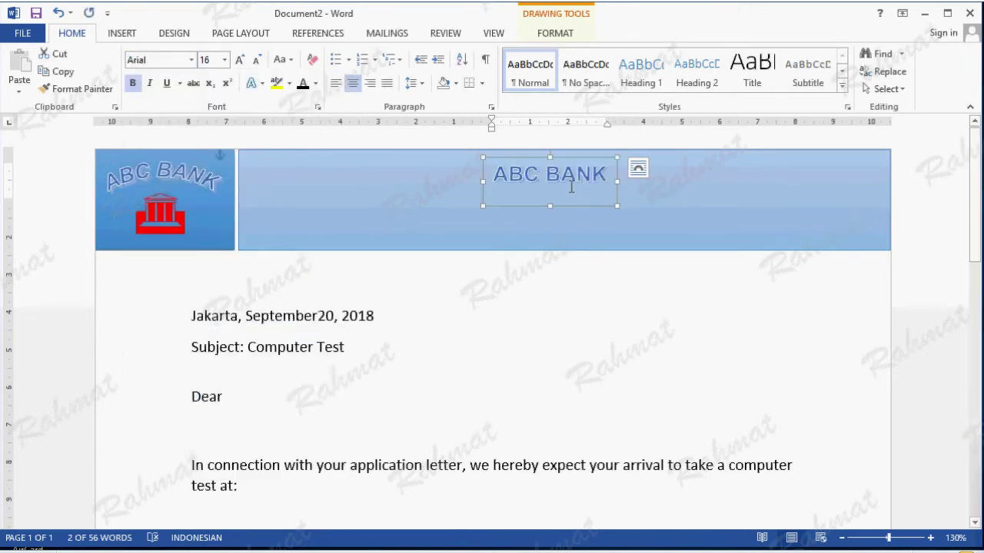
left_click_drag(569, 160, 565, 156)
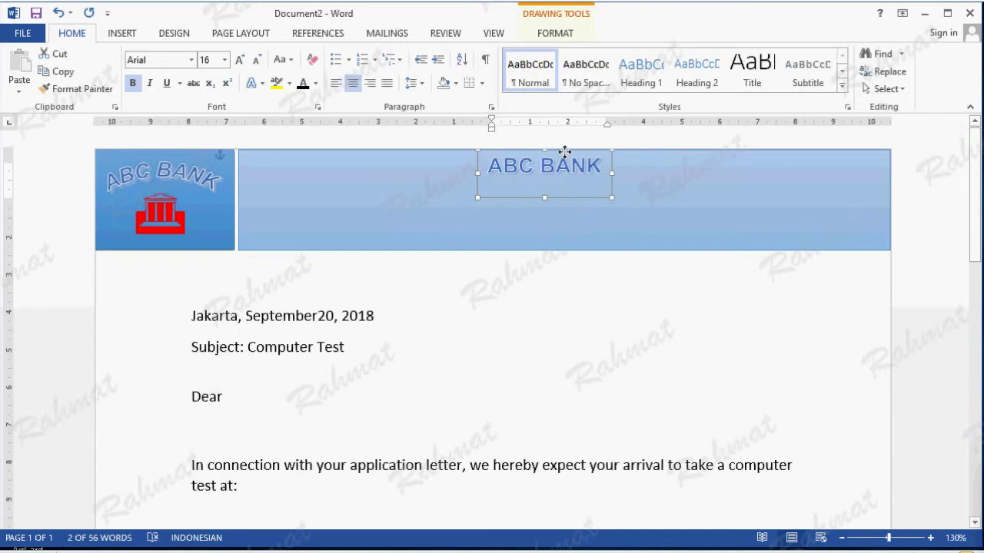
- Put the caret on the line above the date and start adding a ready-made text box
left_click(560, 293)
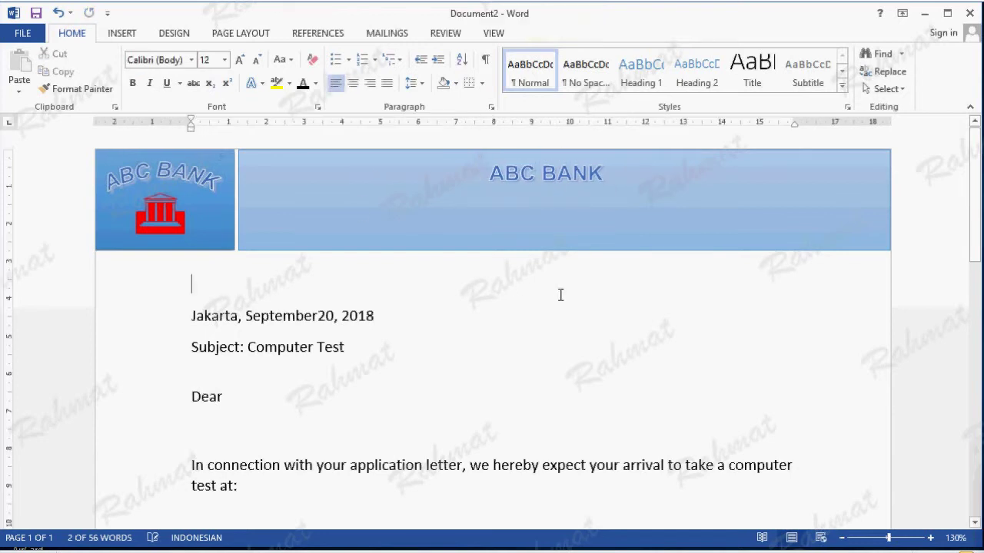
left_click(123, 33)
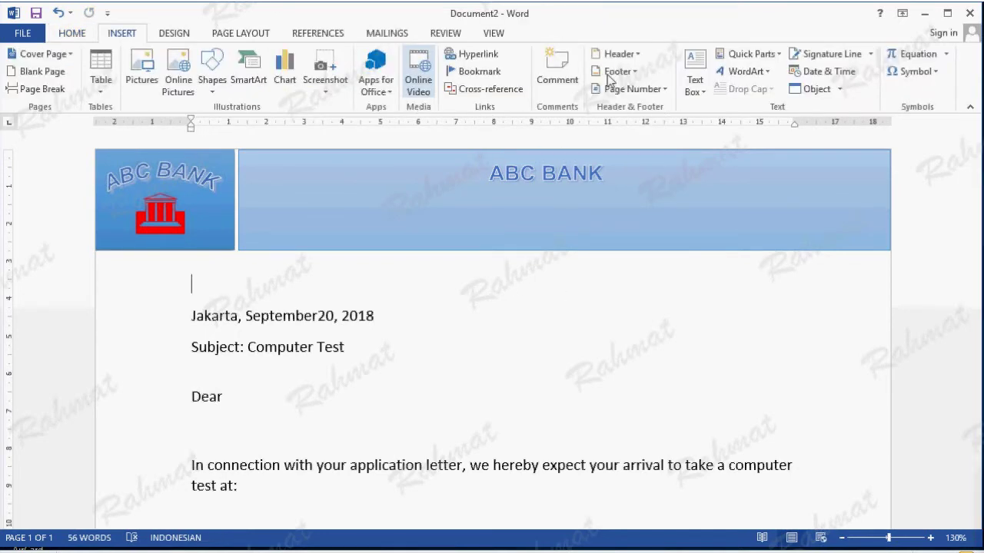
left_click(761, 72)
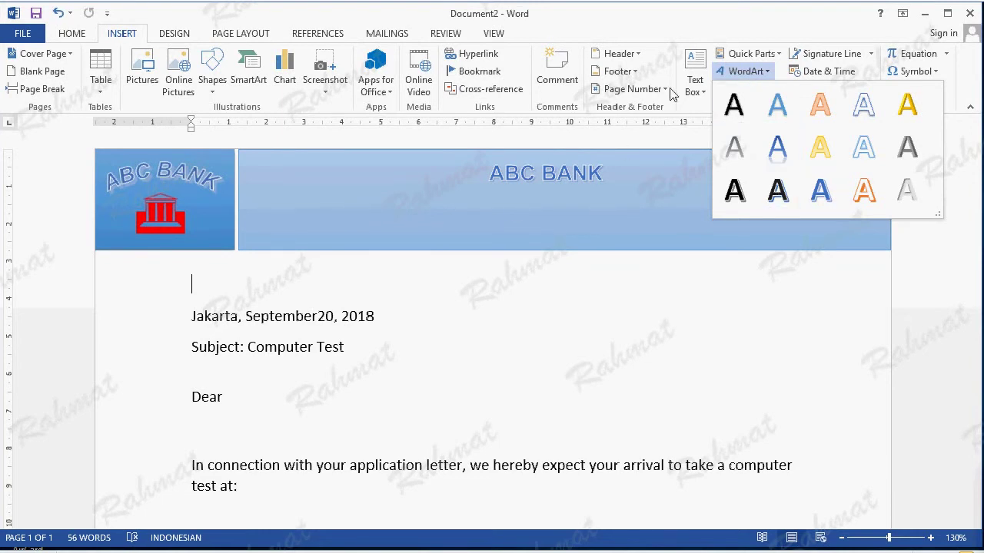
left_click(695, 91)
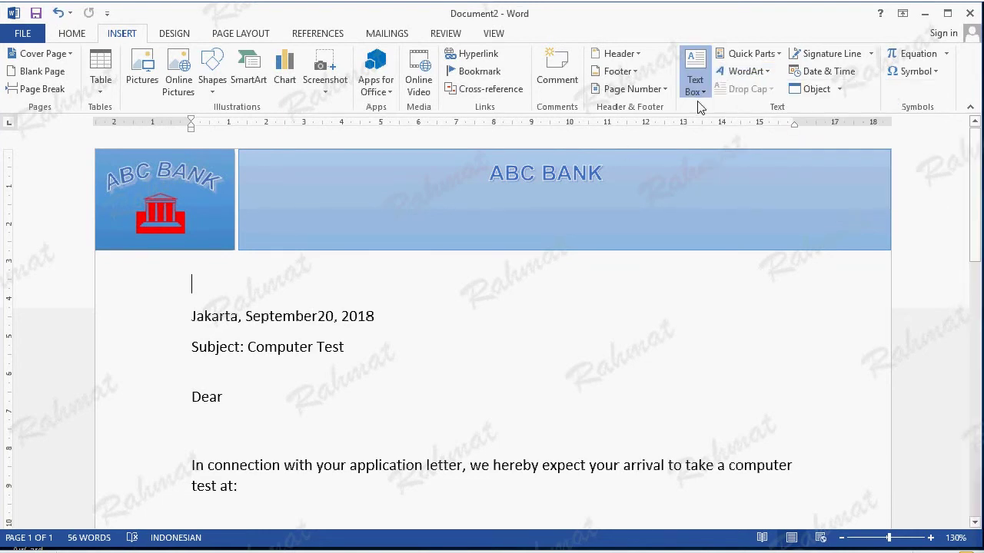
left_click(696, 86)
- Add a simple text box in the blue banner holding '45 Medan Merdeka Street, Jakarta 40000' on one line
left_click(708, 144)
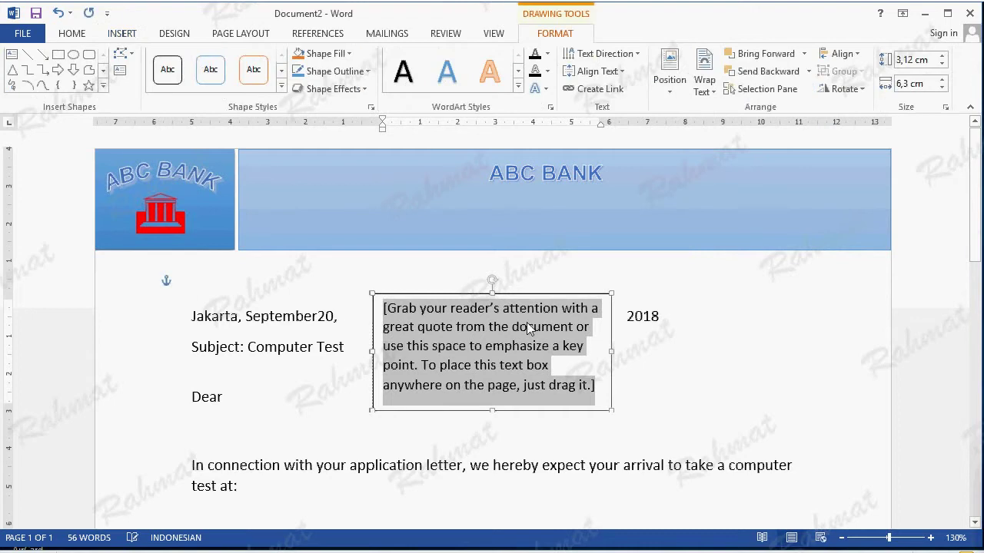
left_click_drag(527, 308, 519, 203)
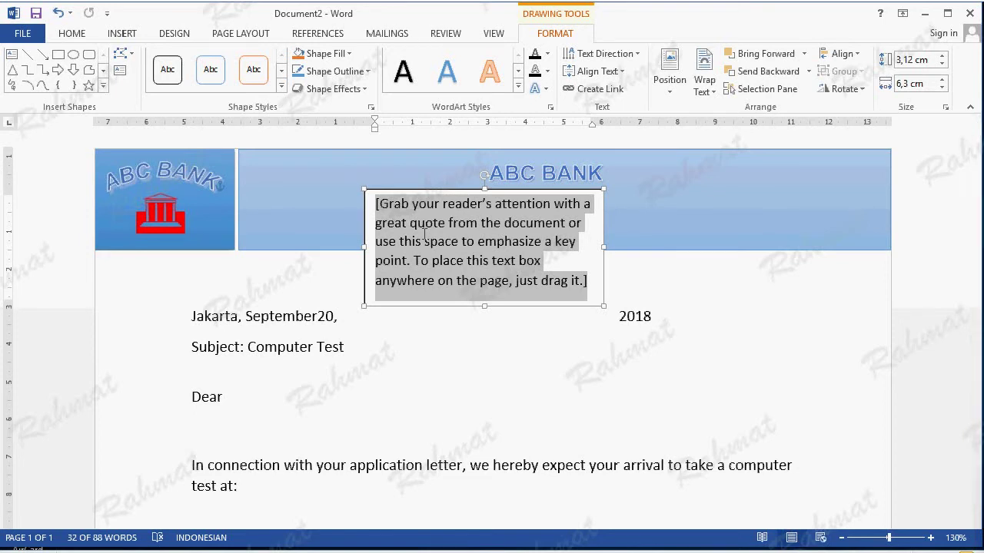
scroll(466, 266, "down", 3)
scroll(465, 265, "up", 3)
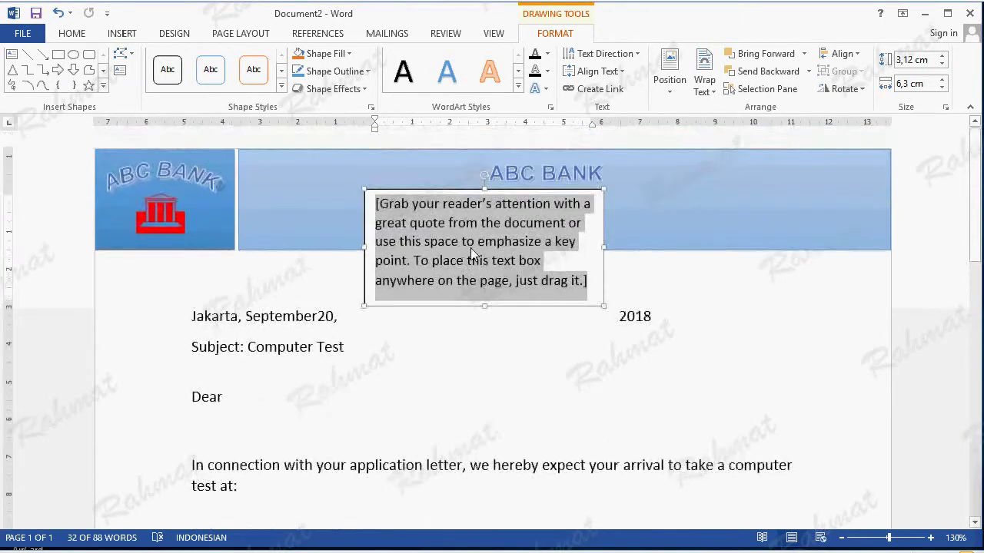
type("45 Medan Merdeka")
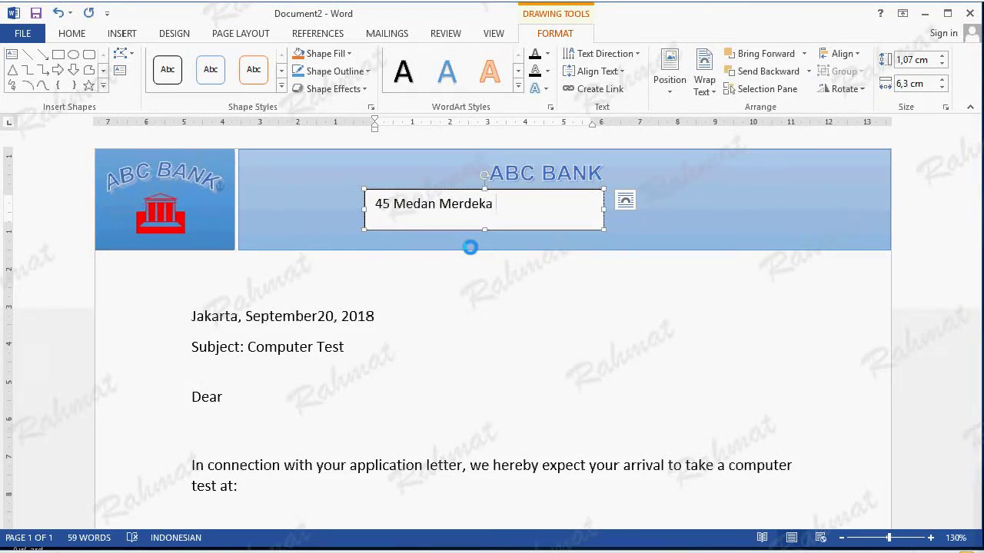
type("reet,")
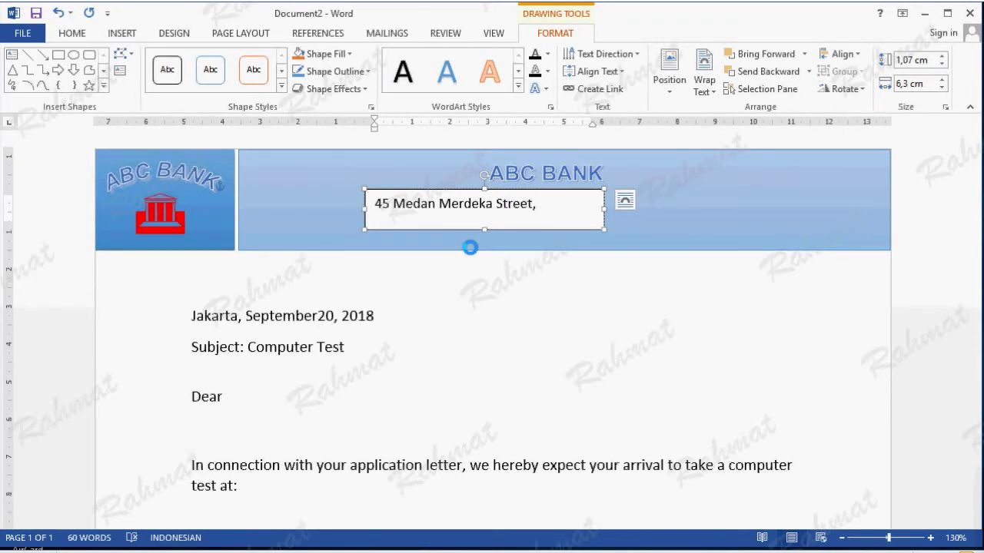
type("akarta ")
type("40000")
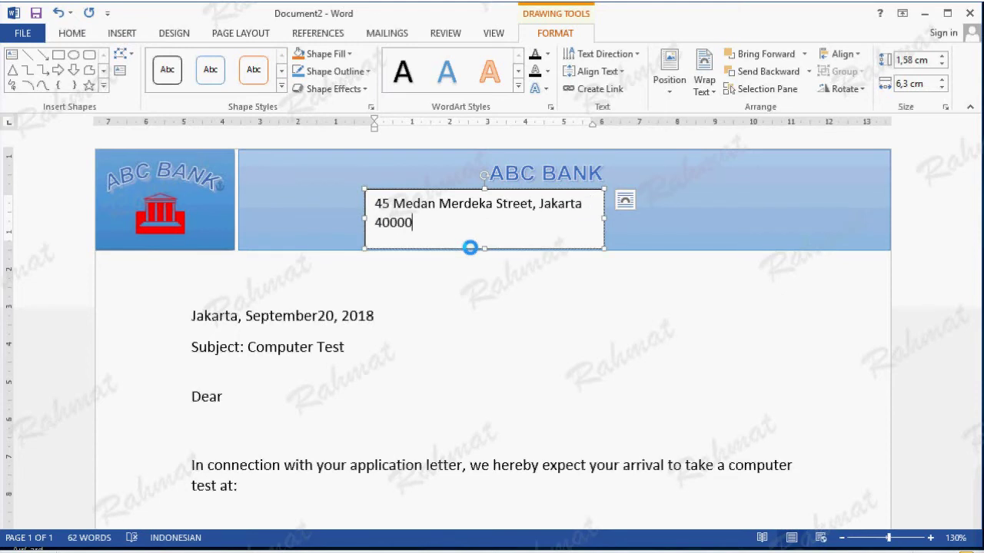
left_click_drag(604, 219, 779, 207)
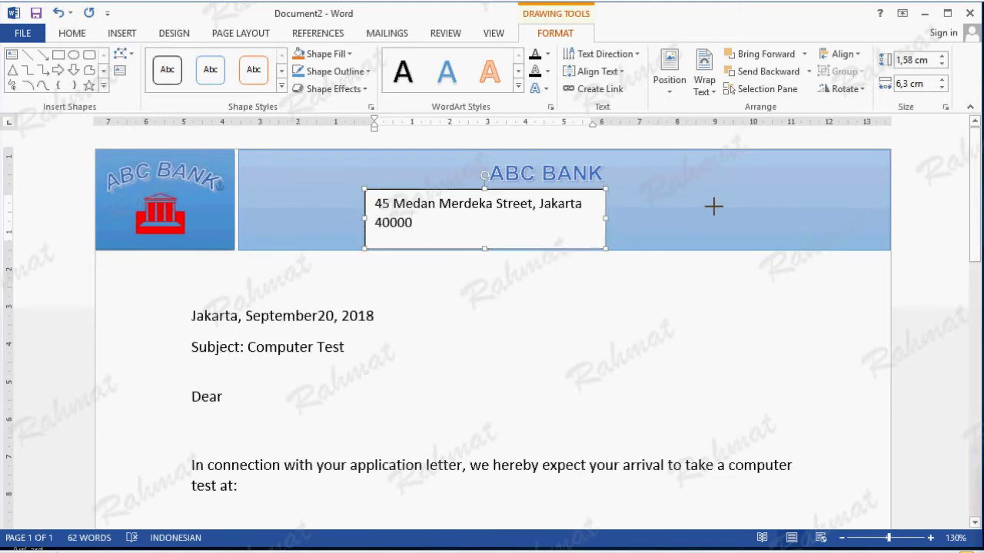
left_click_drag(653, 202, 375, 203)
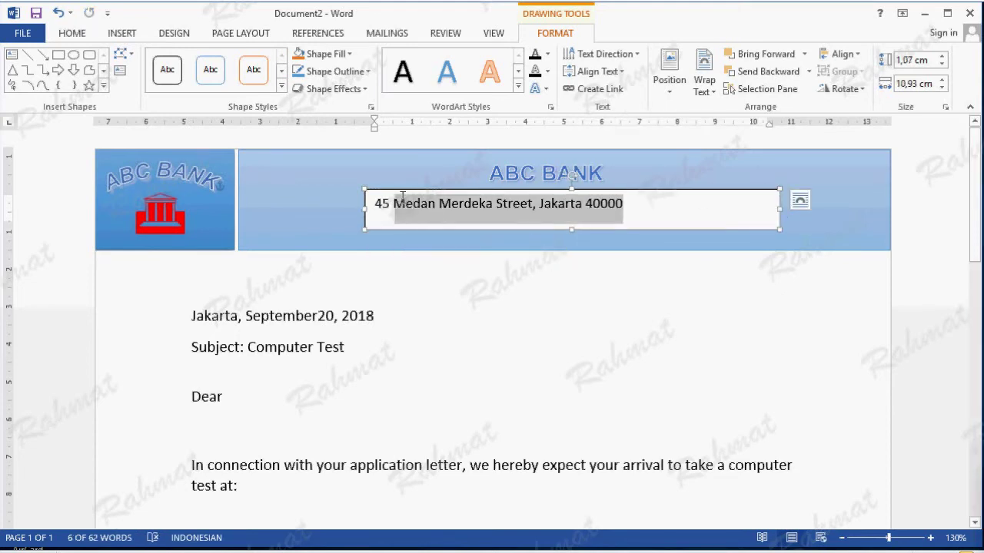
- Set the address text to 14-point Arial
left_click(79, 35)
left_click(224, 62)
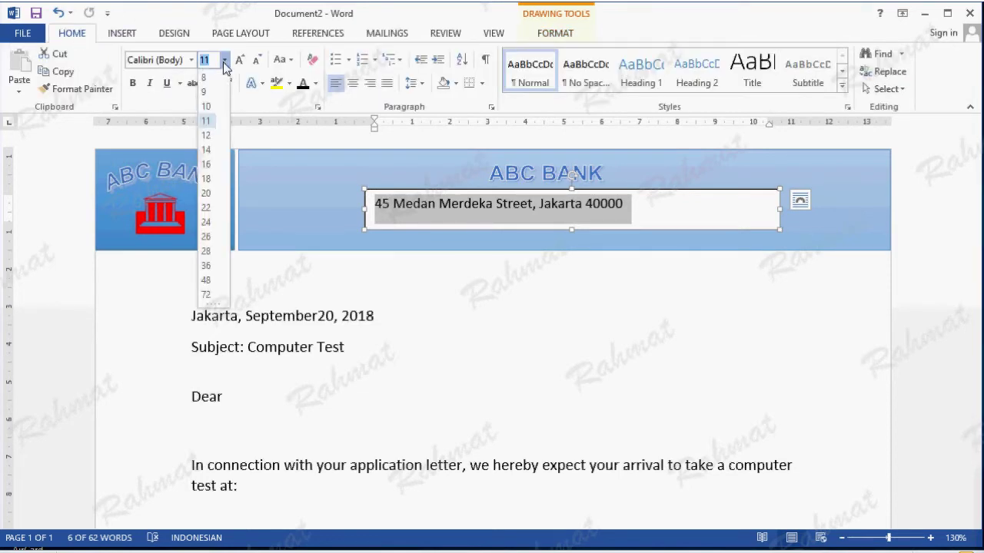
left_click(206, 150)
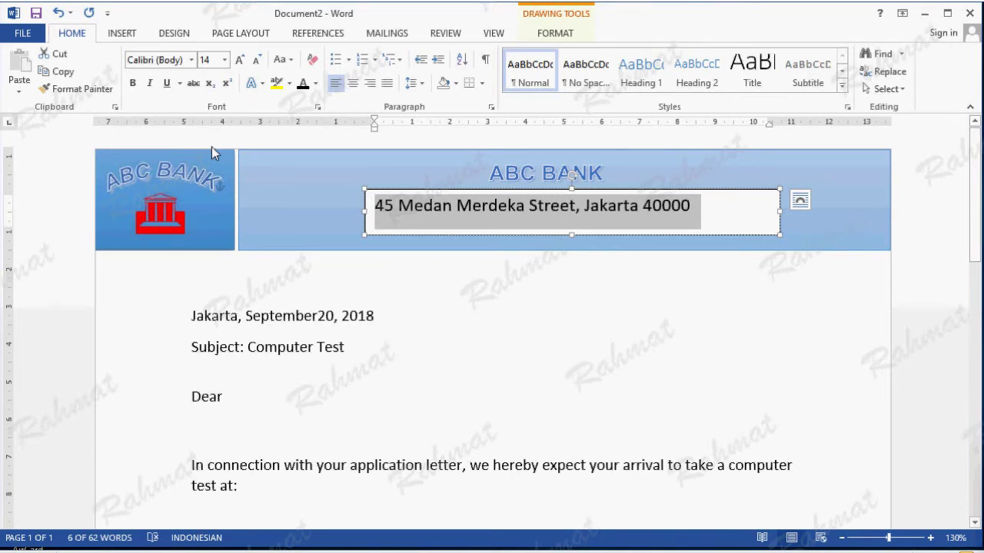
left_click(191, 60)
left_click(178, 152)
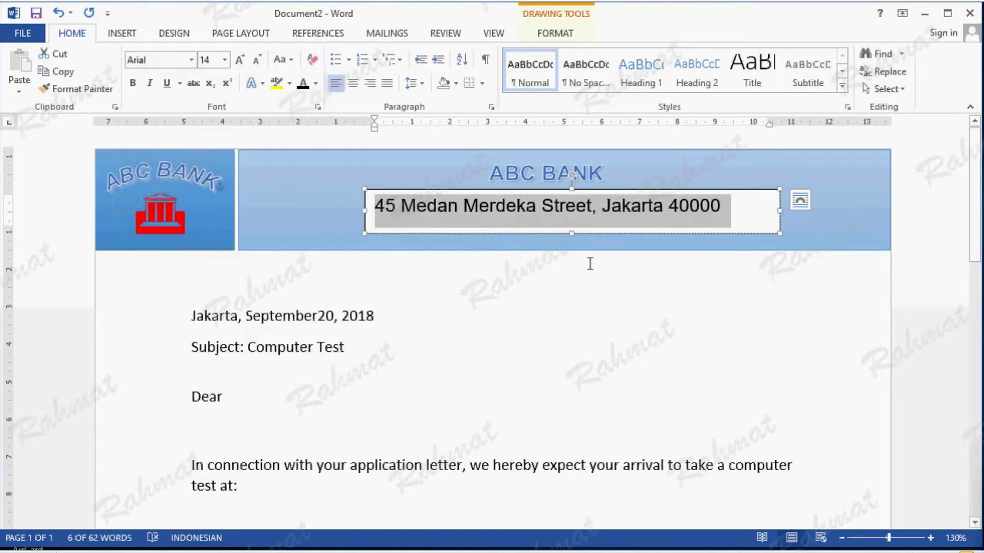
- Give the address box No Fill and No Outline, and centre it under ABC BANK
left_click(638, 192)
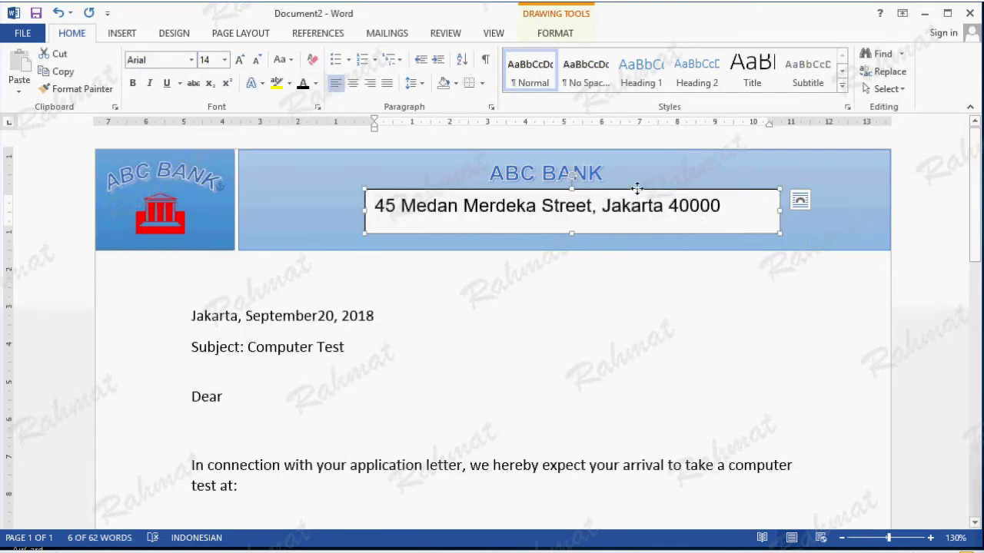
left_click(553, 33)
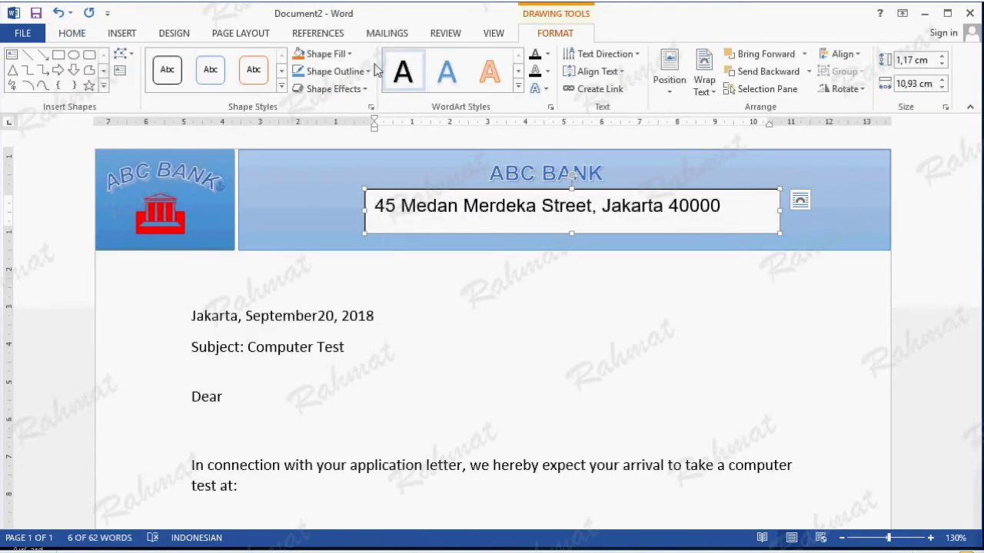
left_click(350, 55)
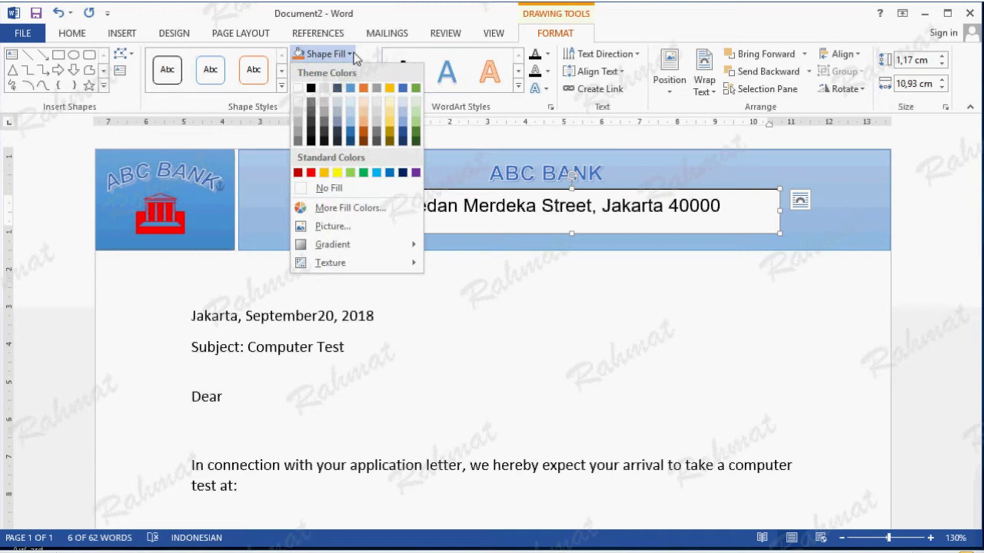
left_click(345, 188)
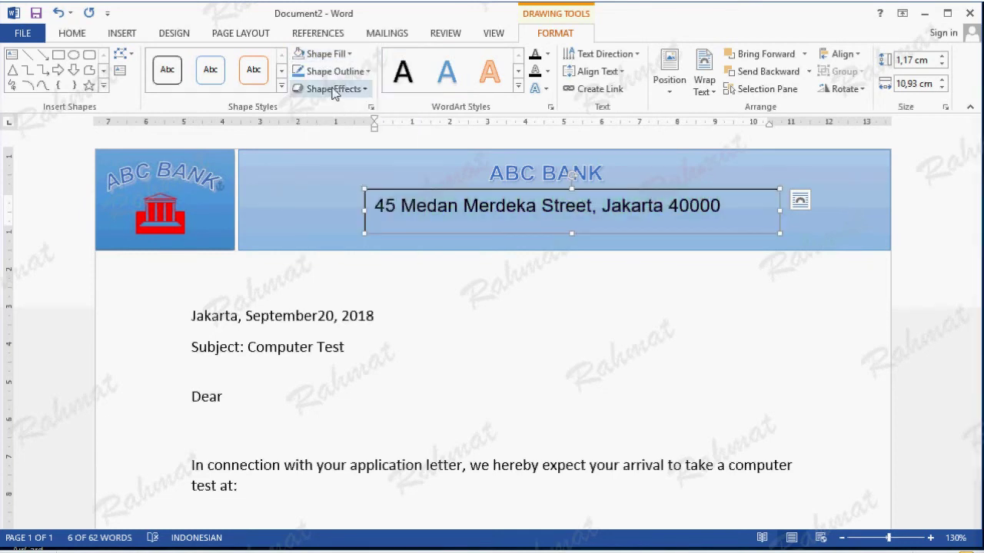
left_click(338, 71)
left_click(353, 209)
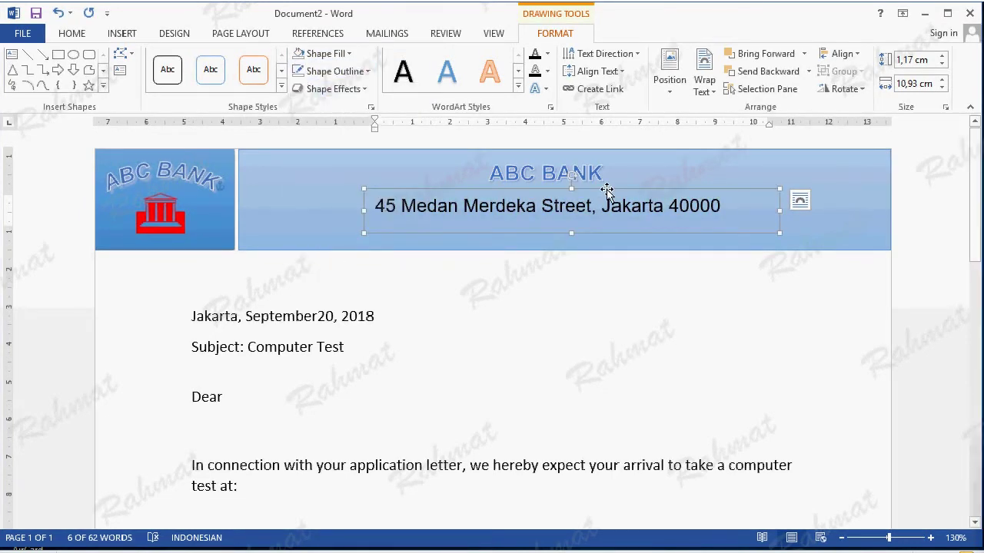
left_click_drag(606, 190, 614, 184)
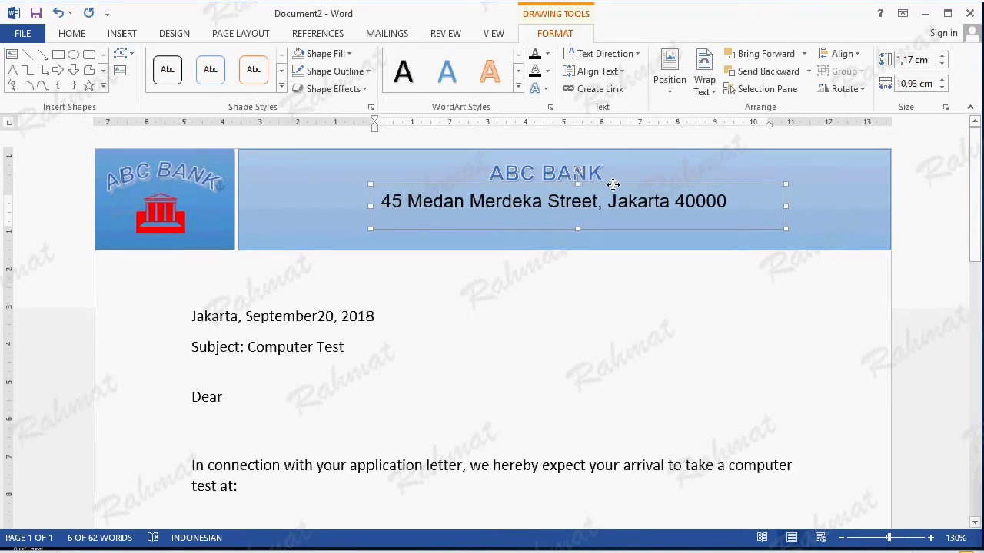
left_click(680, 330)
left_click(121, 33)
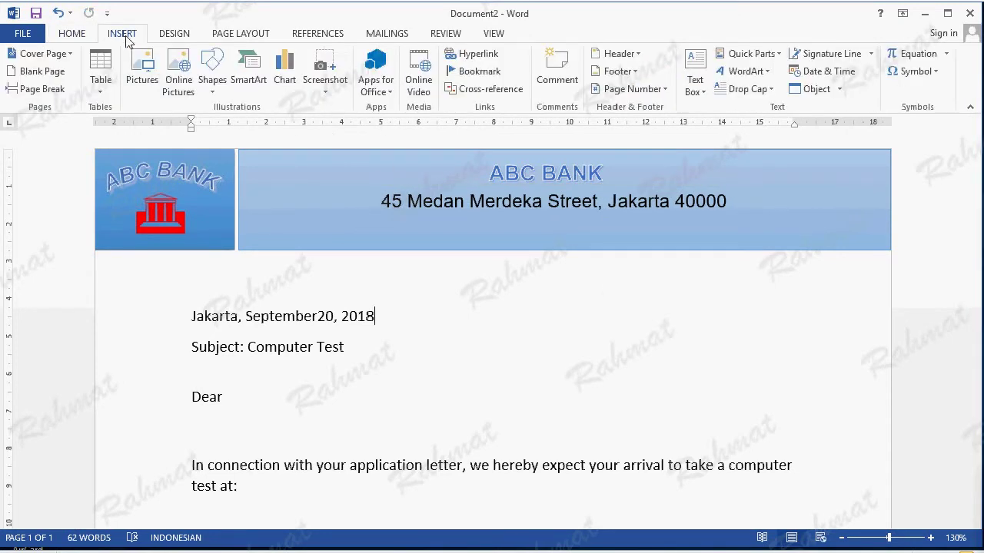
- Insert an orange-outlined WordArt reading 'Phone' just below the blue banner
left_click(761, 71)
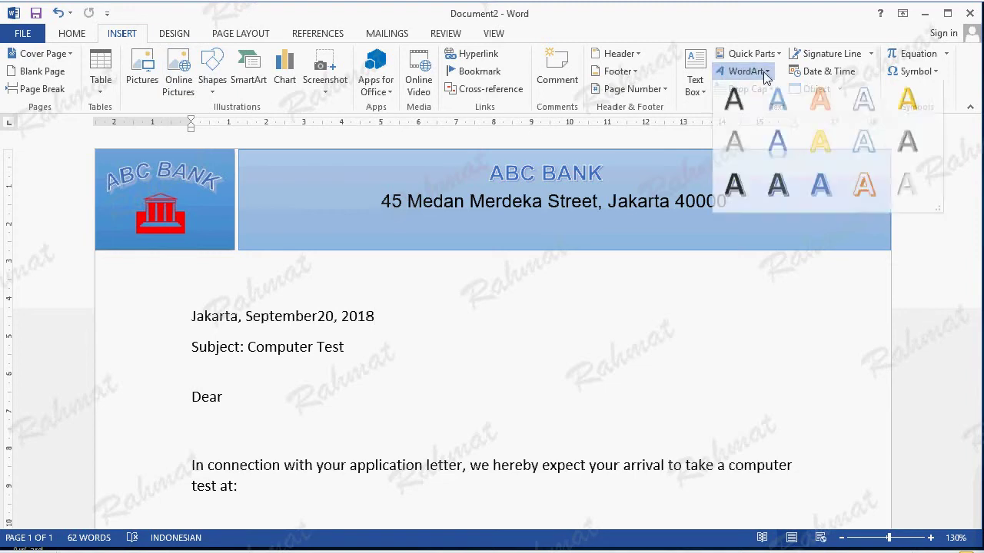
left_click(860, 189)
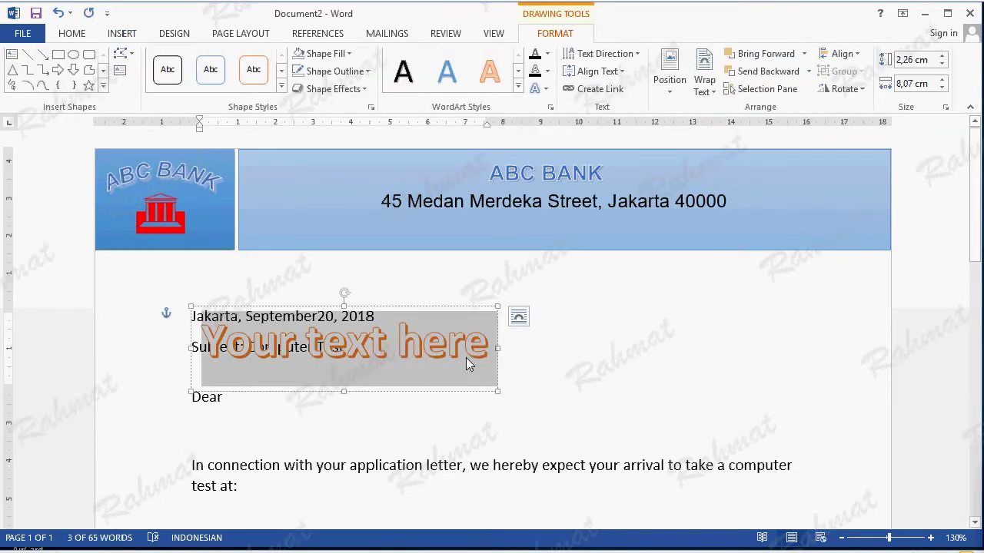
type("Phon")
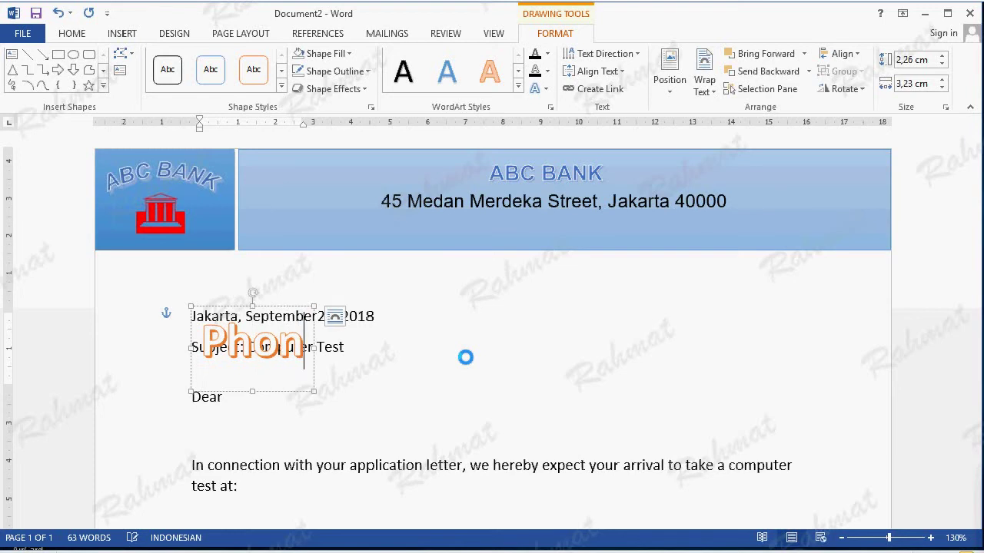
type("e")
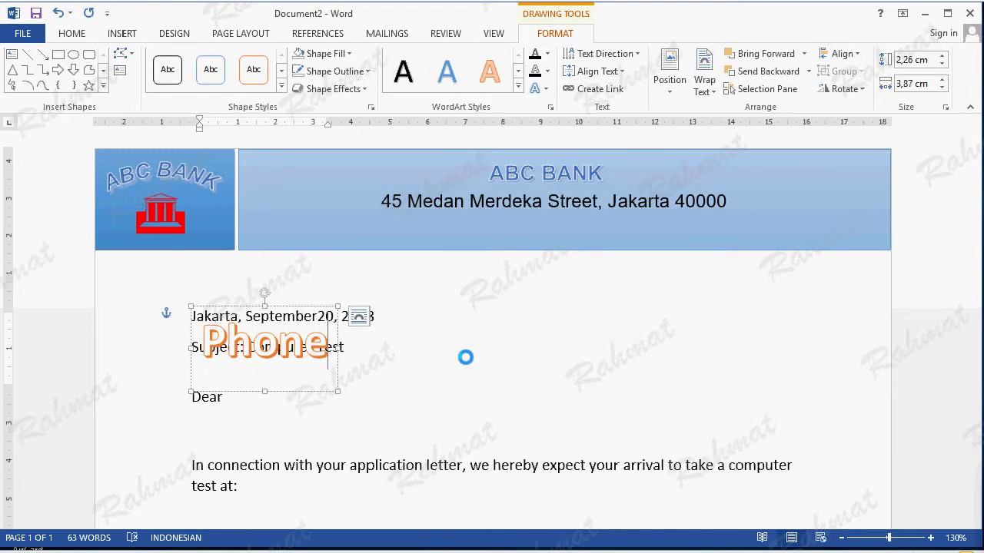
left_click(551, 347)
type(":")
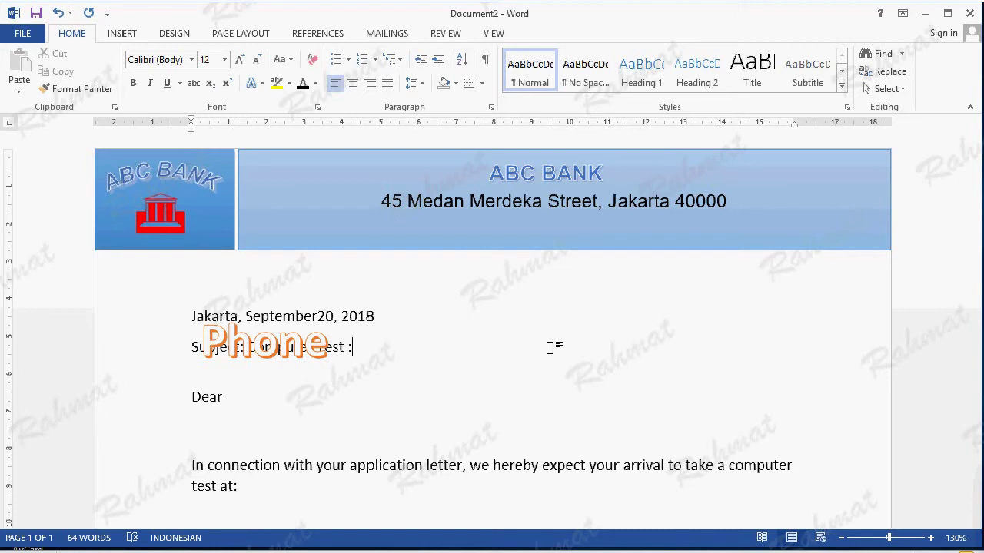
left_click(288, 332)
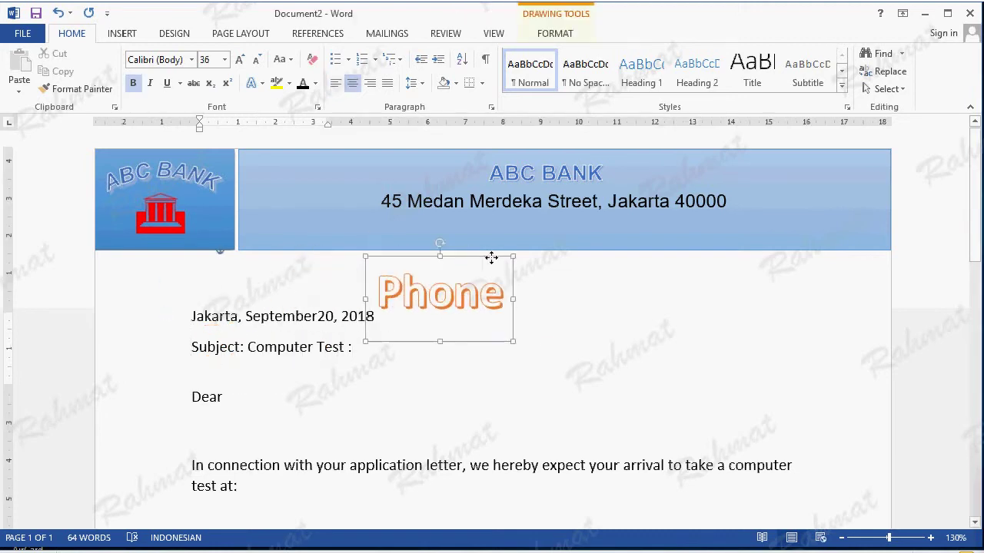
left_click_drag(318, 291, 547, 241)
- Complete the WordArt with a colon and the bank's phone number
left_click(558, 300)
type(":")
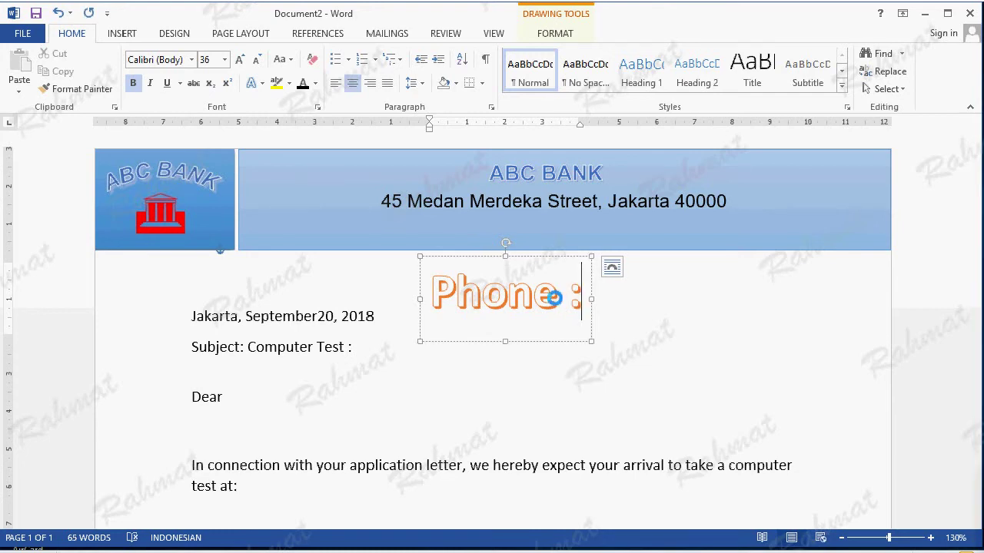
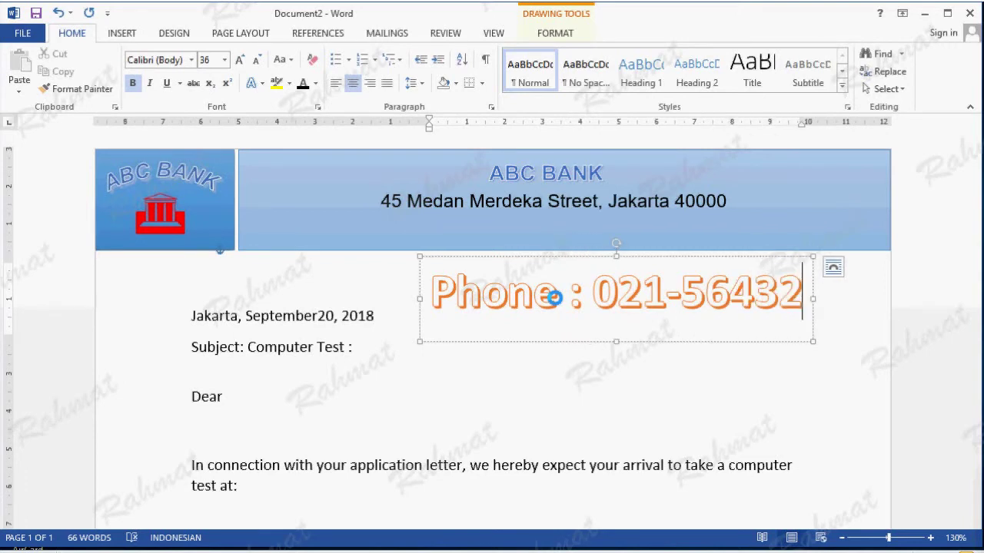
- Set the phone WordArt text to Arial, 14 pt
left_click_drag(431, 298, 880, 300)
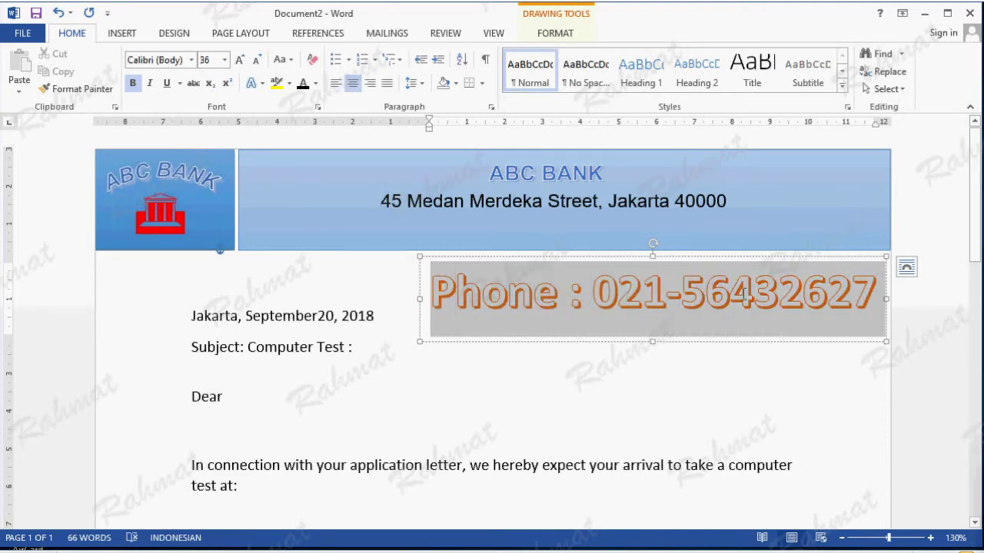
left_click(191, 60)
left_click(171, 153)
left_click(224, 60)
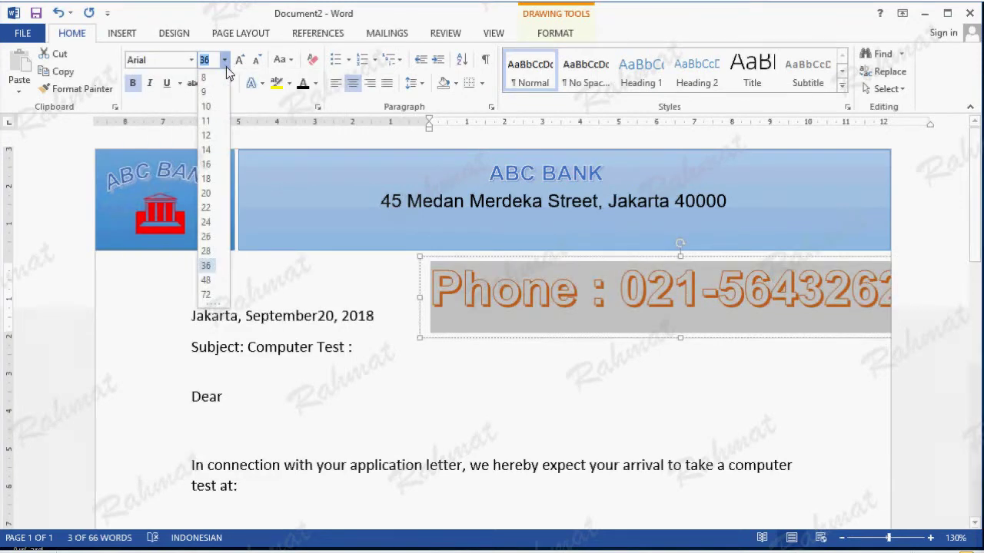
left_click(207, 156)
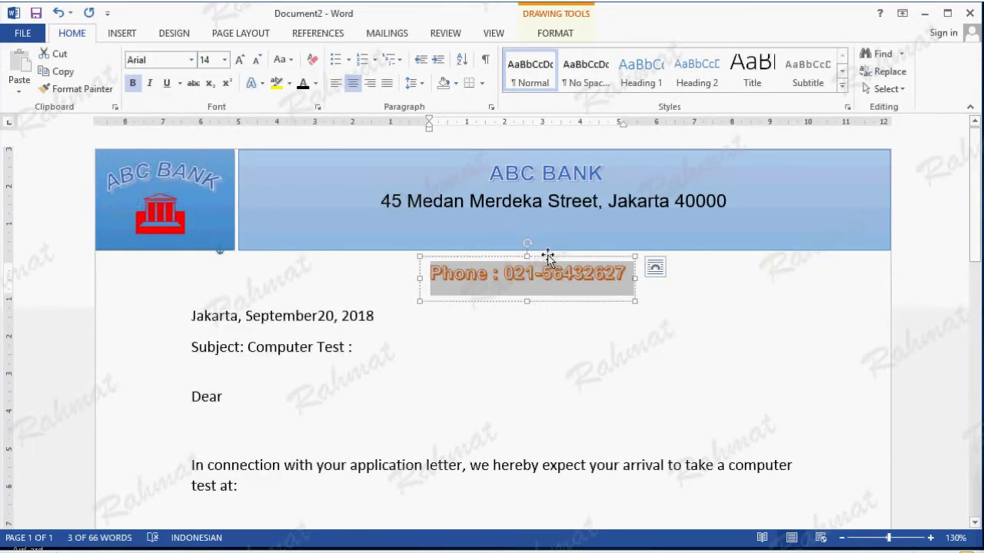
- Move the phone WordArt into the blue header beneath the address line
mouse_move(547, 261)
left_mouse_down()
mouse_move(554, 216)
mouse_move(566, 216)
left_mouse_up()
left_click(740, 336)
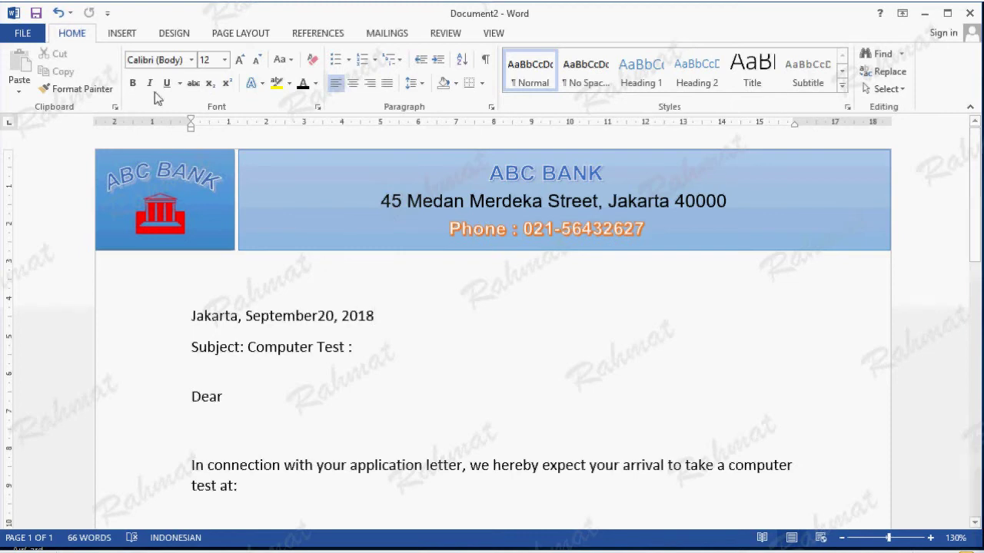
left_click(122, 33)
left_click(213, 84)
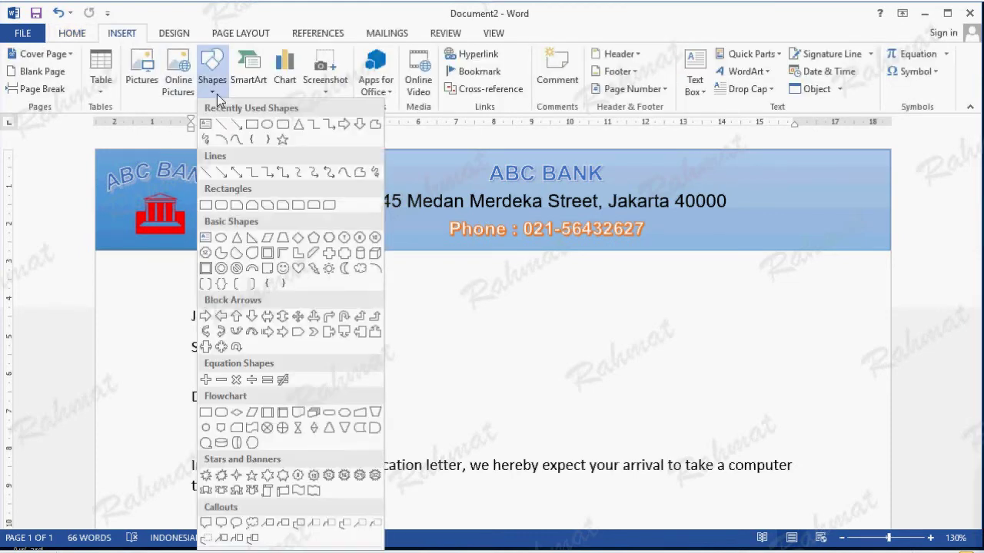
- Draw a trial line under the header, then delete it
left_click(223, 122)
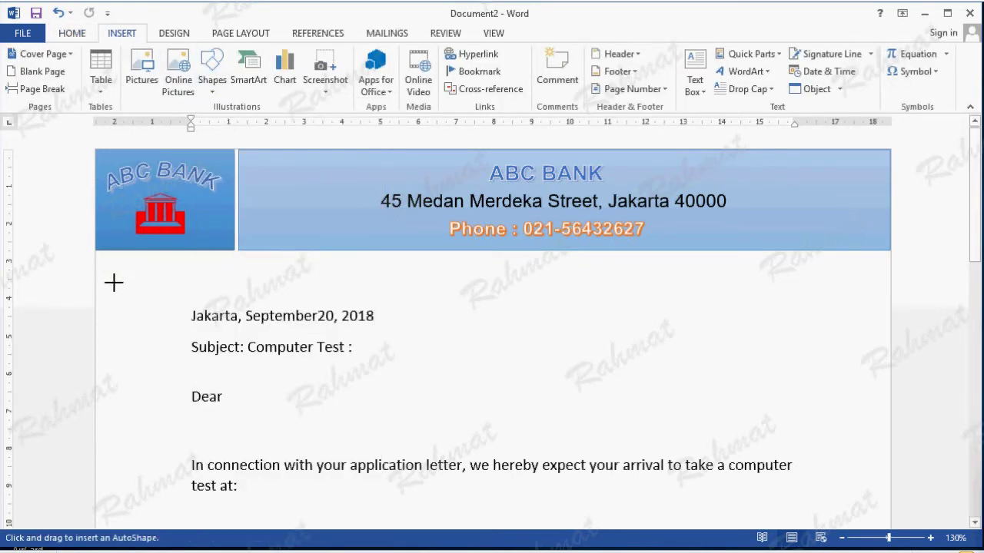
left_click_drag(97, 275, 889, 303)
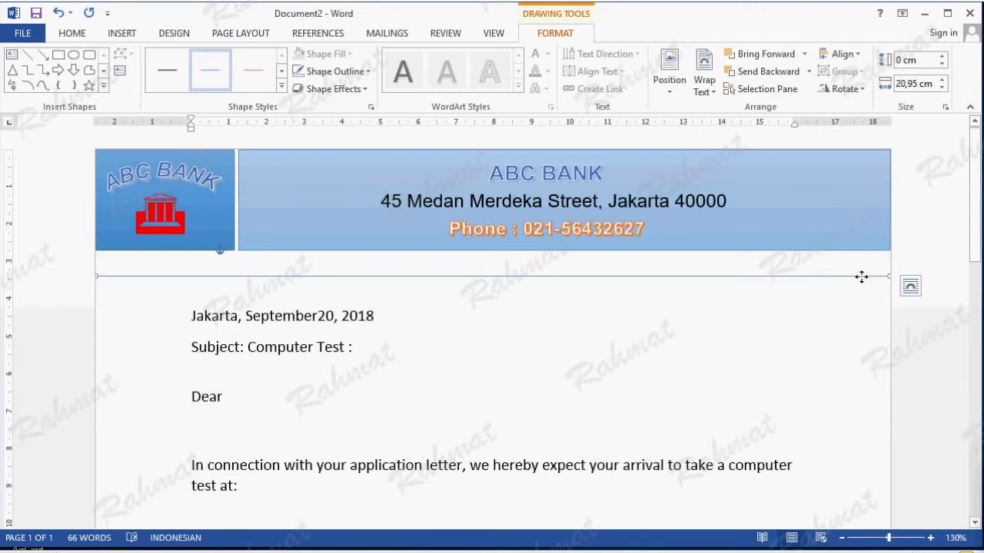
key("Delete")
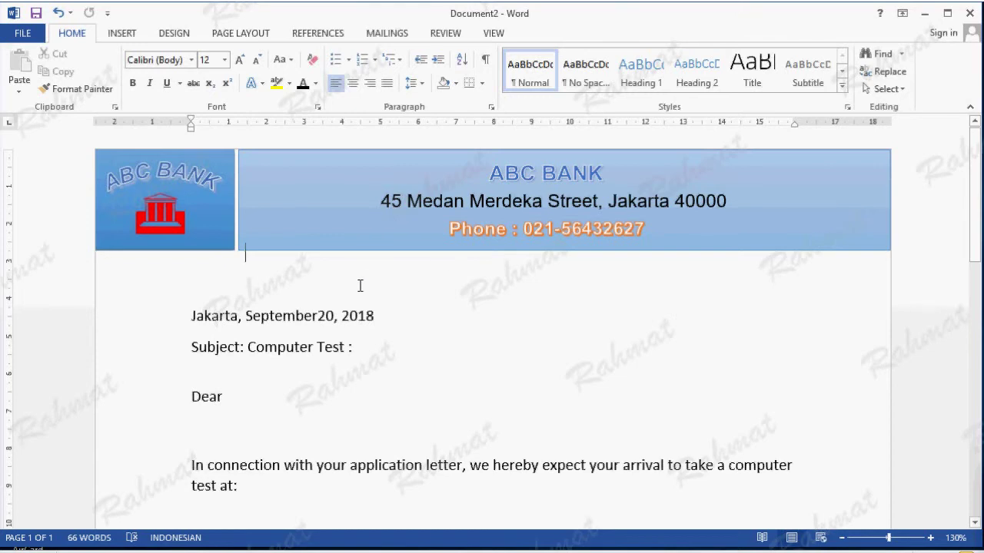
type("Press Shift")
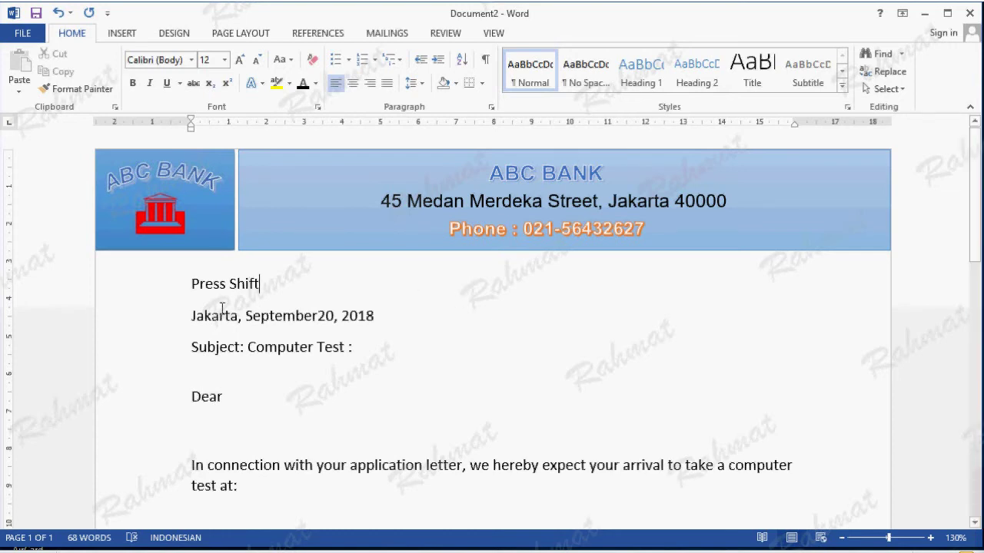
- Draw a straight horizontal line spanning the full page width under the header
left_click(123, 34)
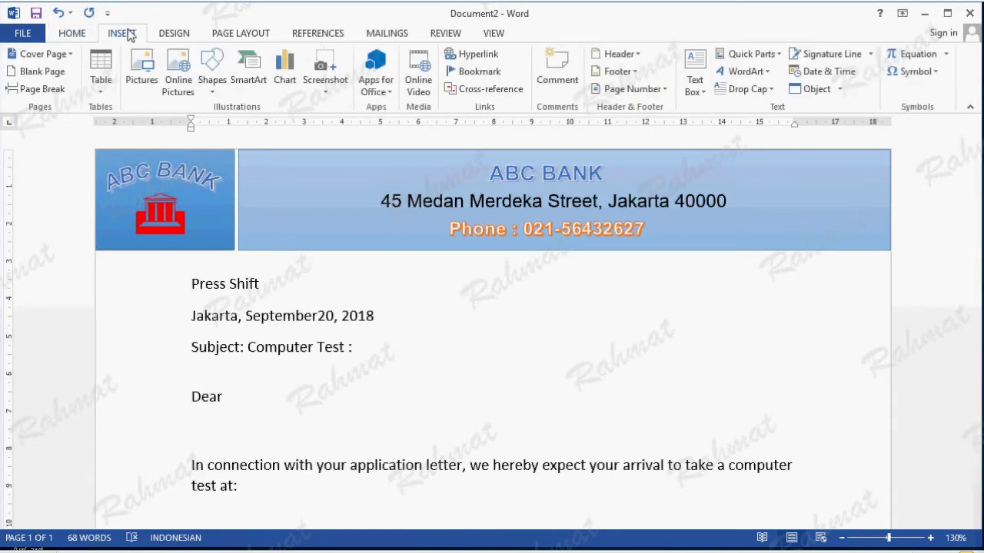
left_click(217, 93)
left_click(222, 126)
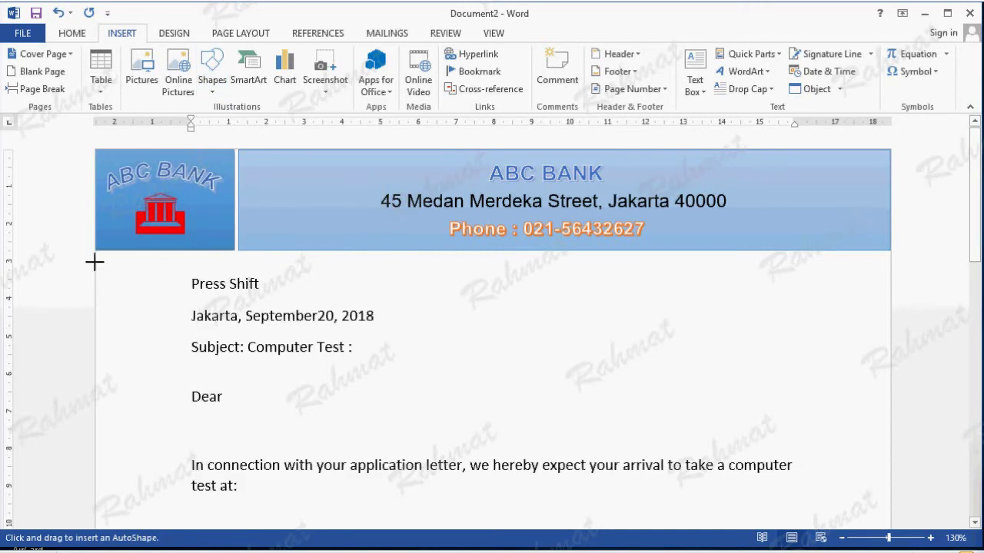
left_click_drag(93, 262, 883, 264)
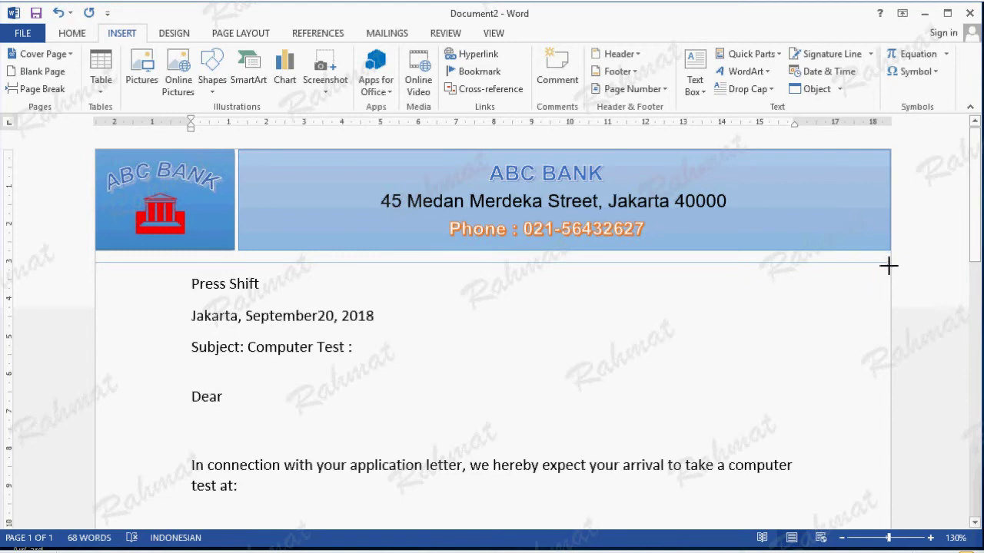
left_click_drag(887, 264, 890, 263)
- Delete the stray 'Press Shift' text above the date
left_click(271, 286)
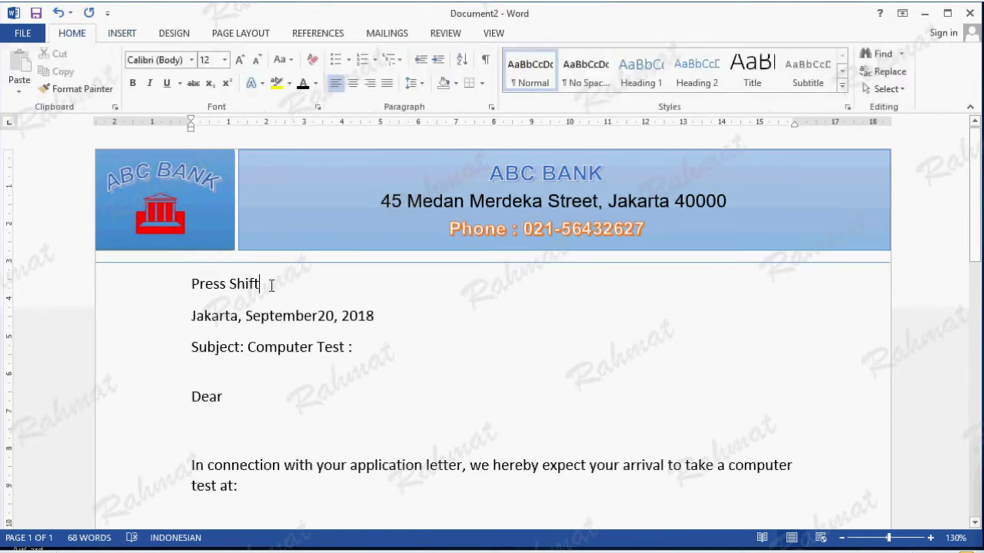
key("BackSpace")
key("BackSpace")
key("BackSpace")
key("BackSpace")
key("BackSpace")
key("BackSpace")
key("BackSpace")
key("BackSpace")
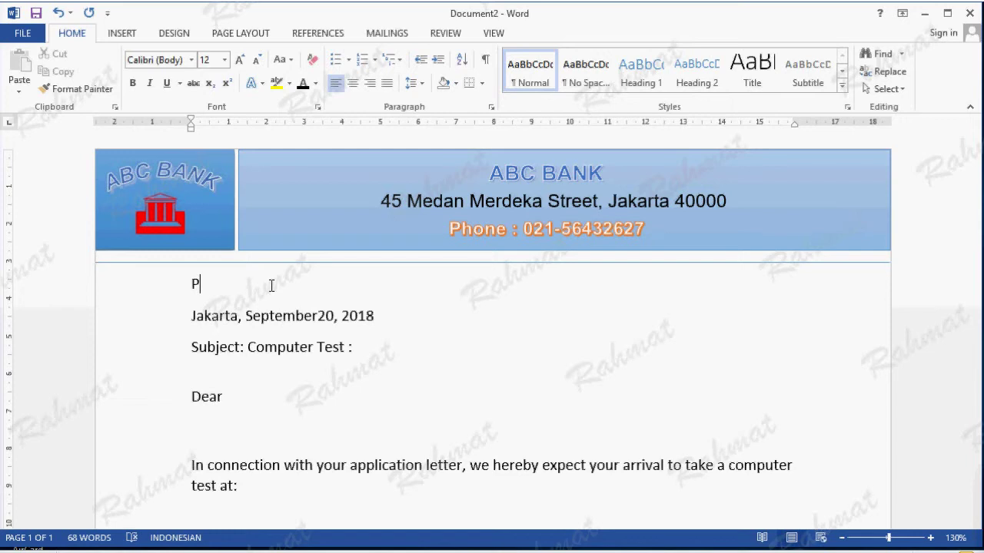
key("BackSpace")
left_click(275, 261)
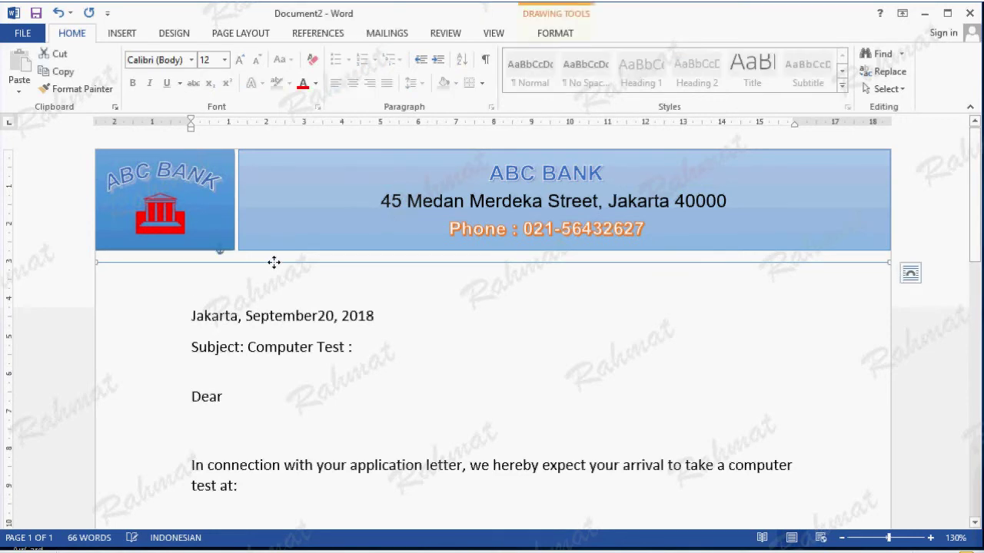
- Change the rule's outline width from 0,5 pt to 3,25 pt in Format Shape
left_click(543, 35)
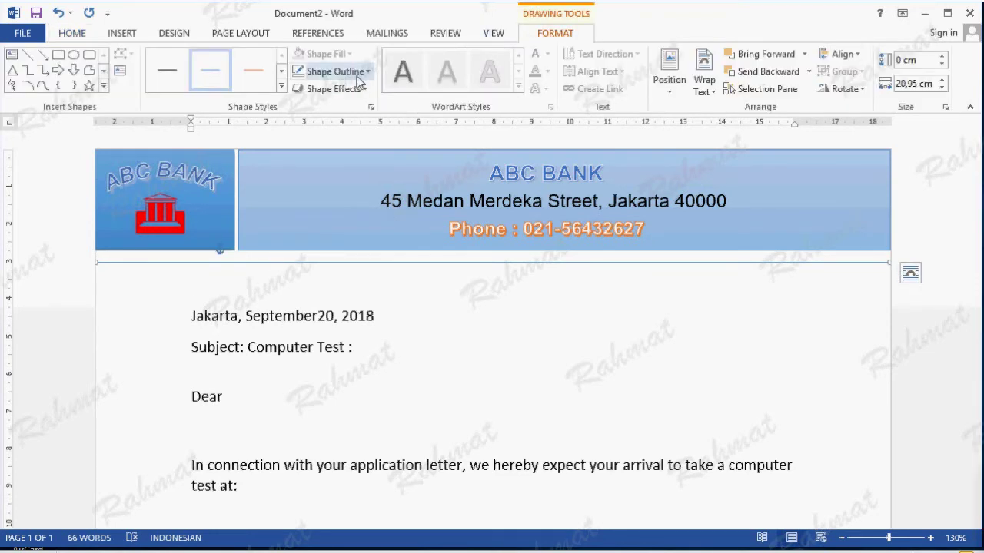
left_click(361, 71)
mouse_move(360, 246)
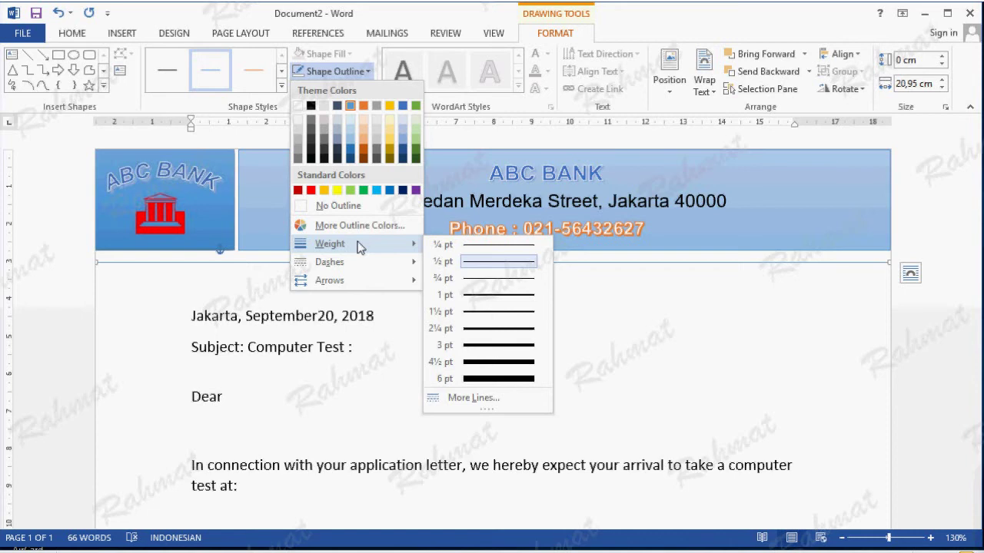
left_click(489, 401)
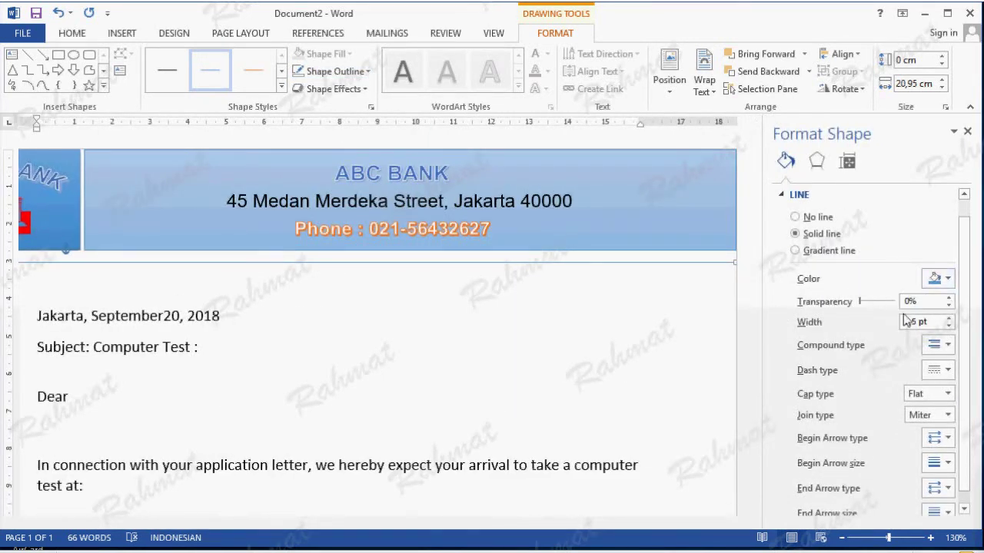
left_click(916, 321)
left_click_drag(916, 322, 888, 326)
type("3")
key("Return")
type("25")
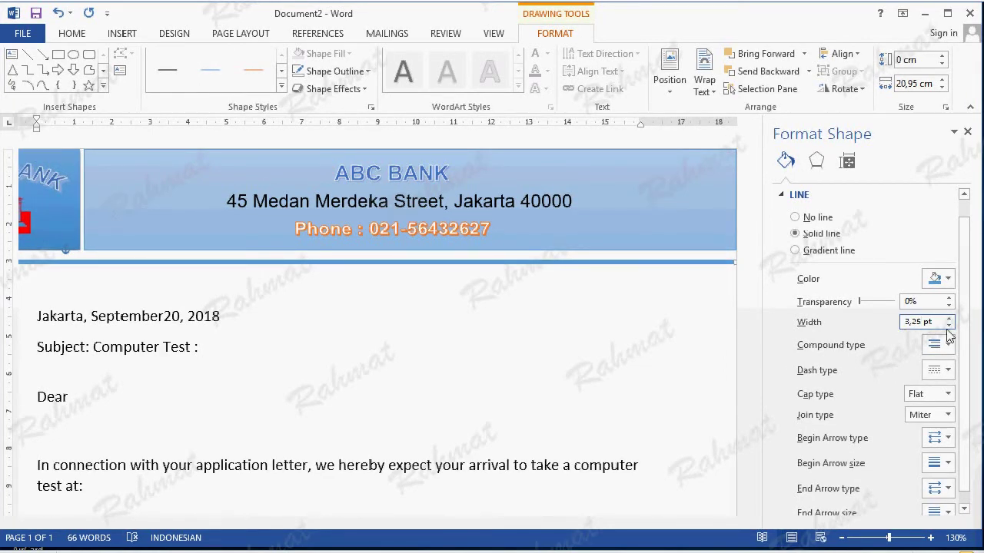
left_click(948, 346)
left_click(950, 364)
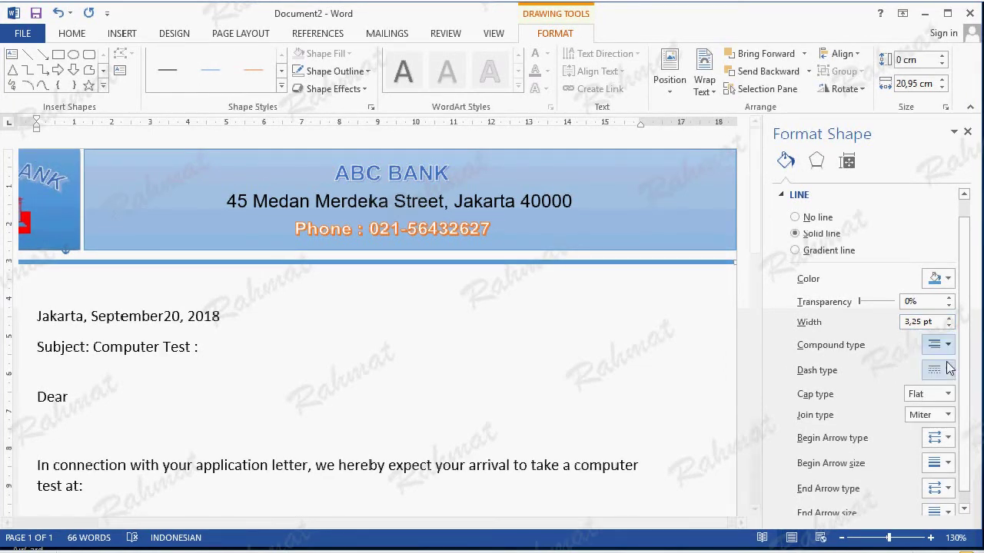
left_click(967, 131)
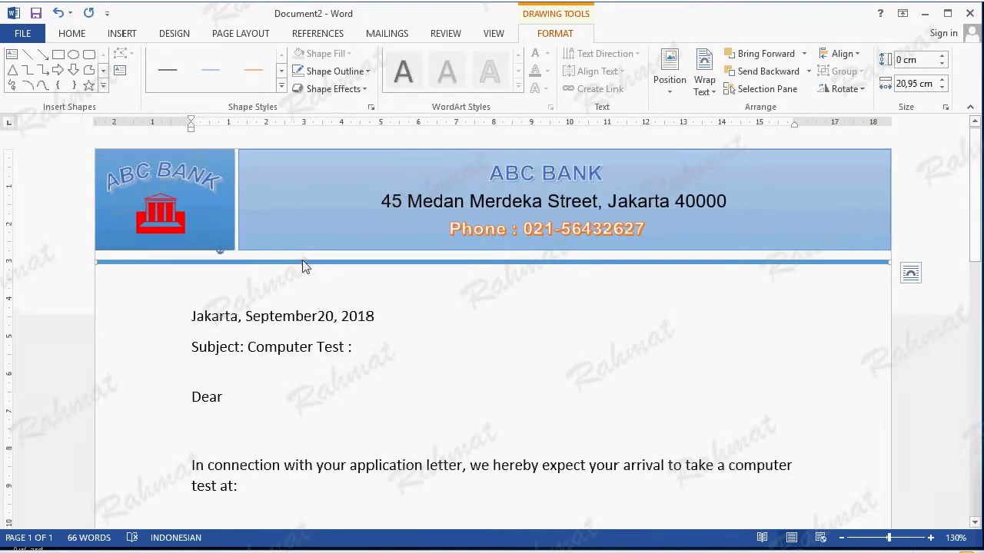
- Nudge the blue rule up closer to the header
left_click(222, 242)
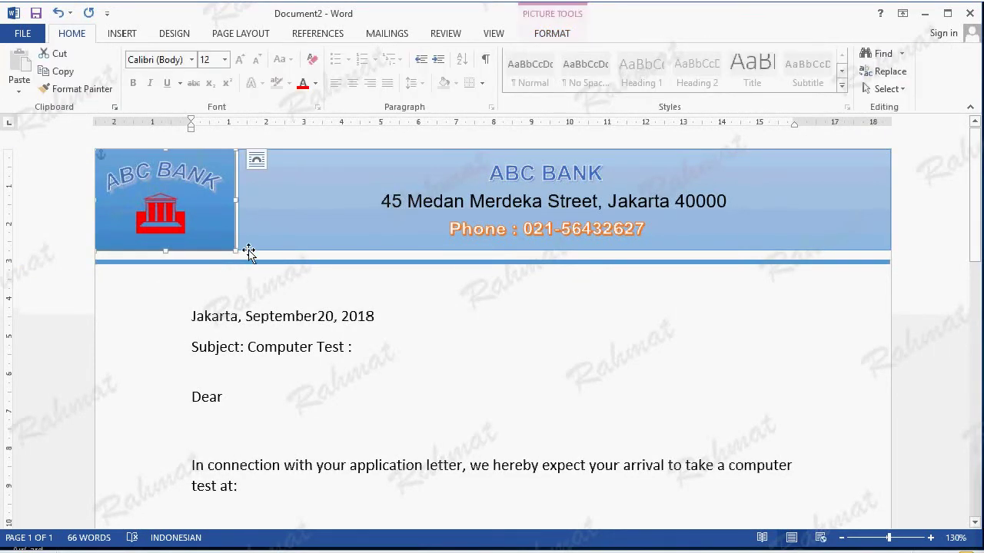
left_click(299, 292)
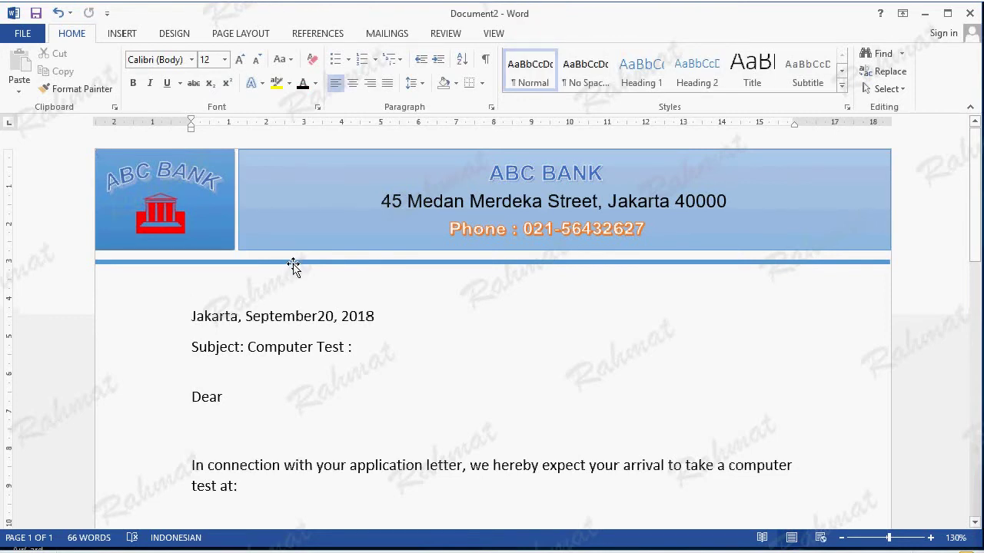
left_click(297, 262)
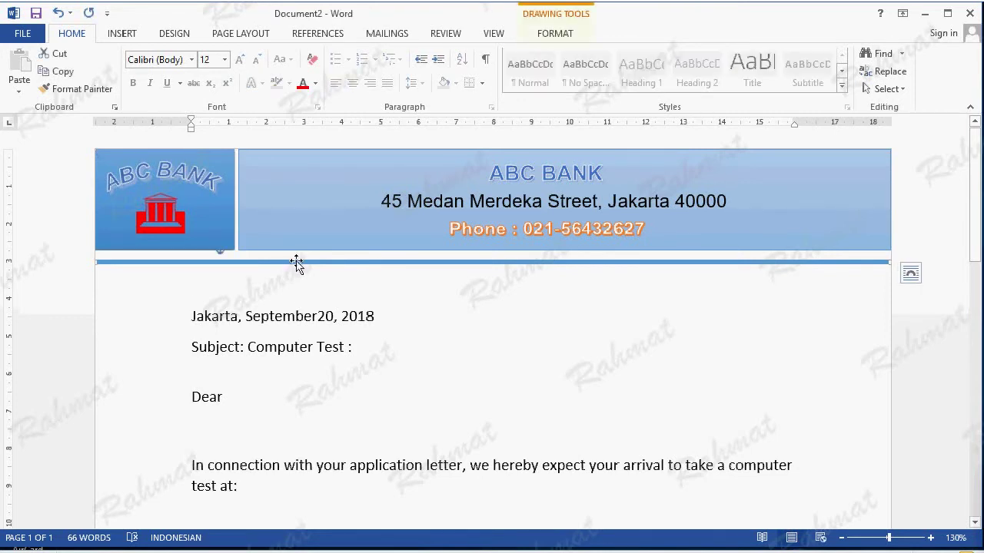
left_click_drag(296, 261, 297, 258)
key("Up")
key("Up")
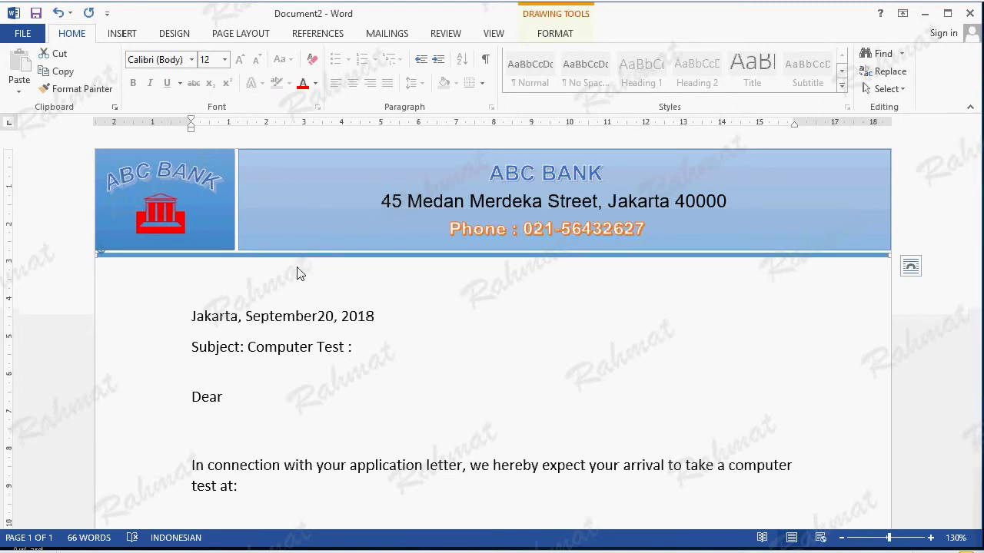
left_click(523, 334)
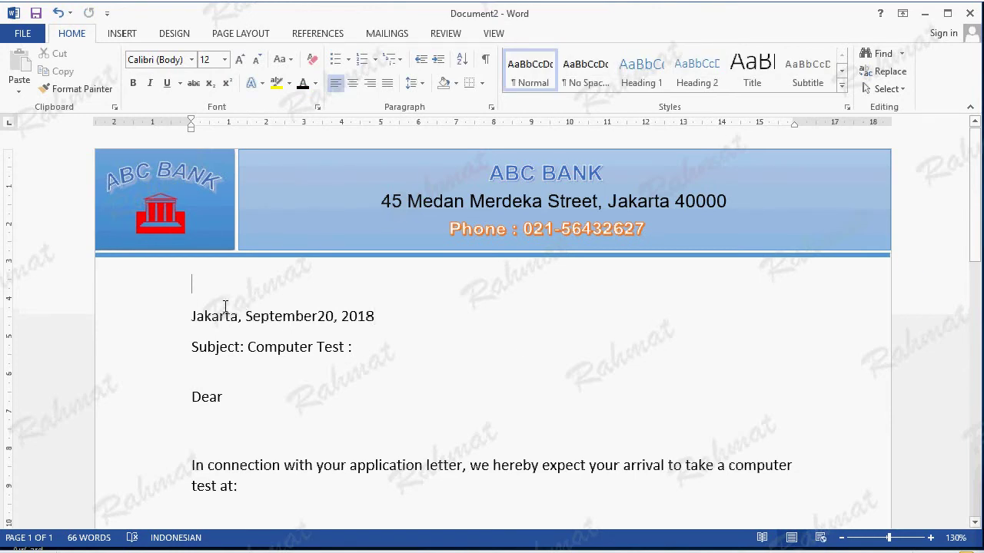
- Type 'Example' above the date and place the insertion point after 'Dear'
type("Example :")
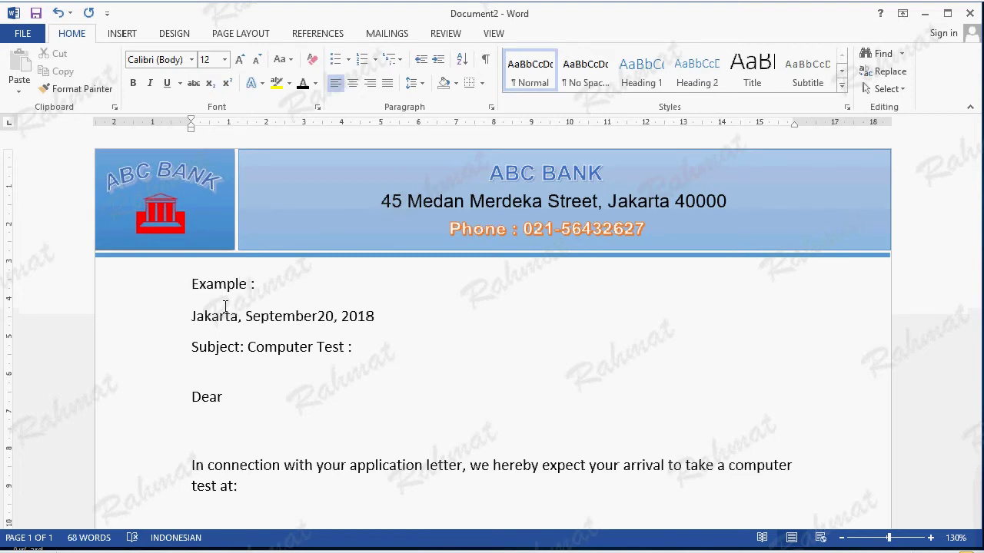
scroll(364, 327, "down", 1)
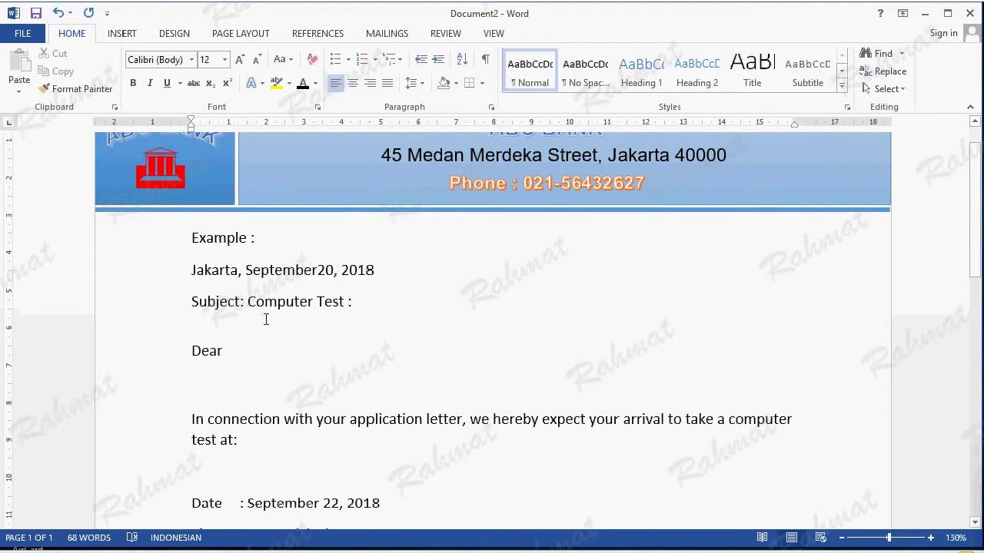
scroll(342, 330, "up", 1)
scroll(434, 375, "down", 1)
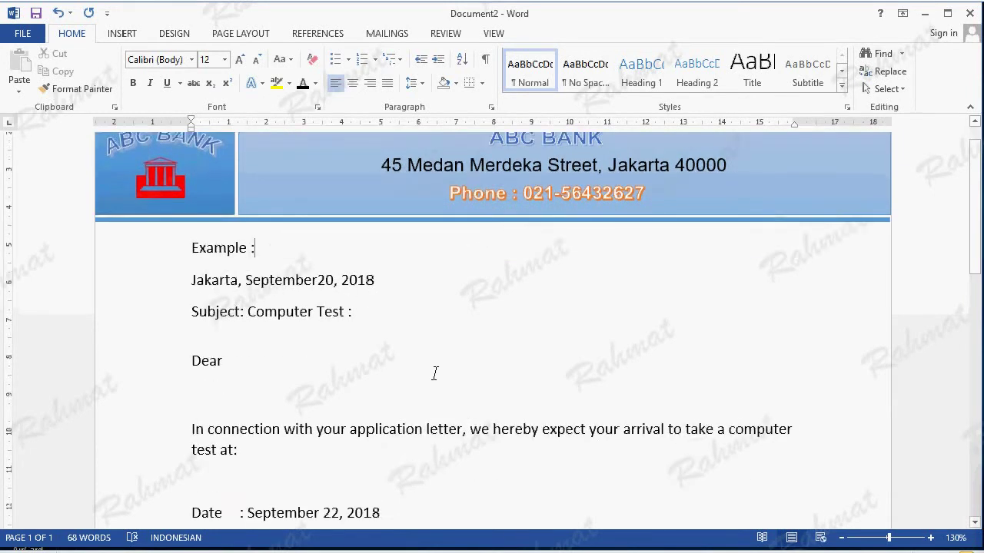
scroll(434, 375, "down", 1)
scroll(435, 378, "down", 2)
scroll(434, 382, "down", 2)
scroll(296, 305, "up", 4)
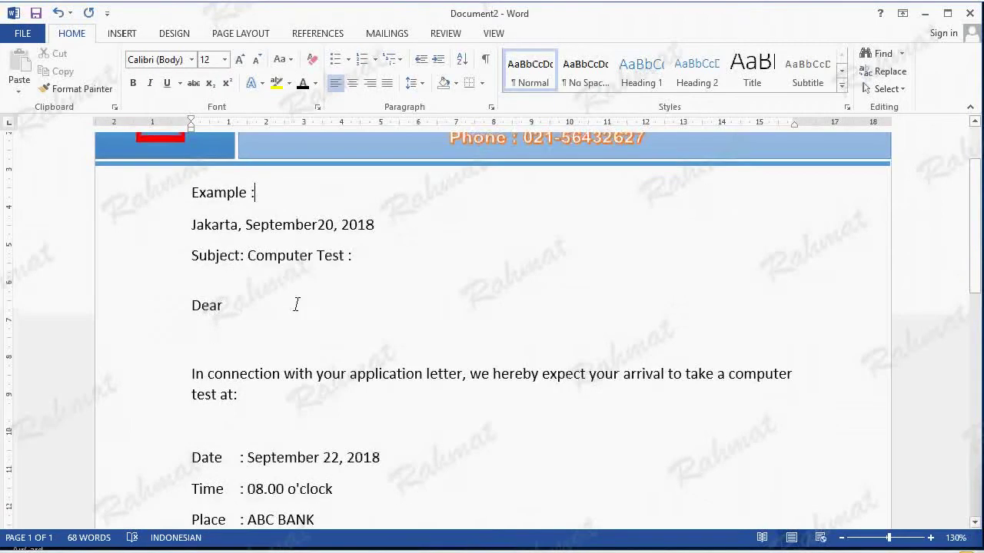
left_click(234, 306)
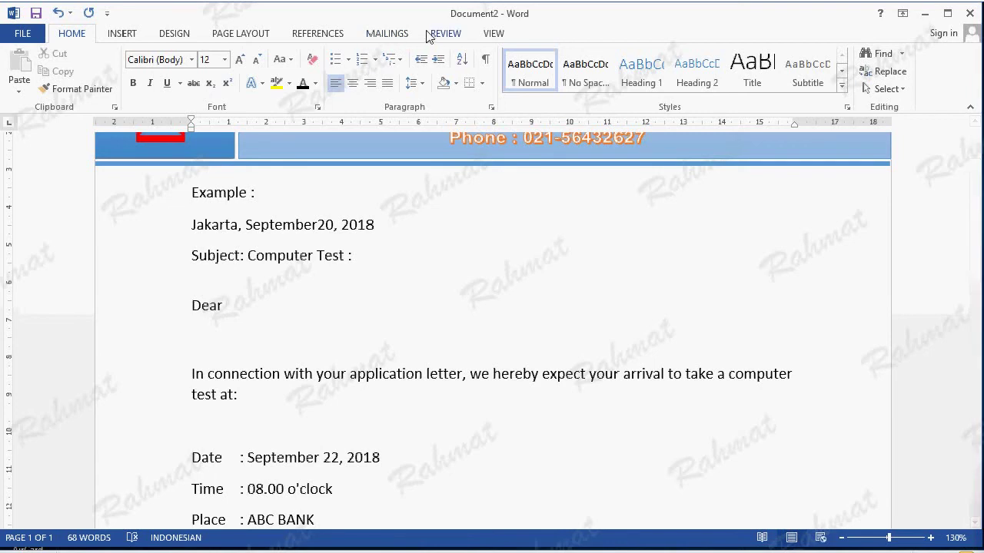
- Use the Book1 workbook in Documents\data as the existing recipient list
left_click(399, 38)
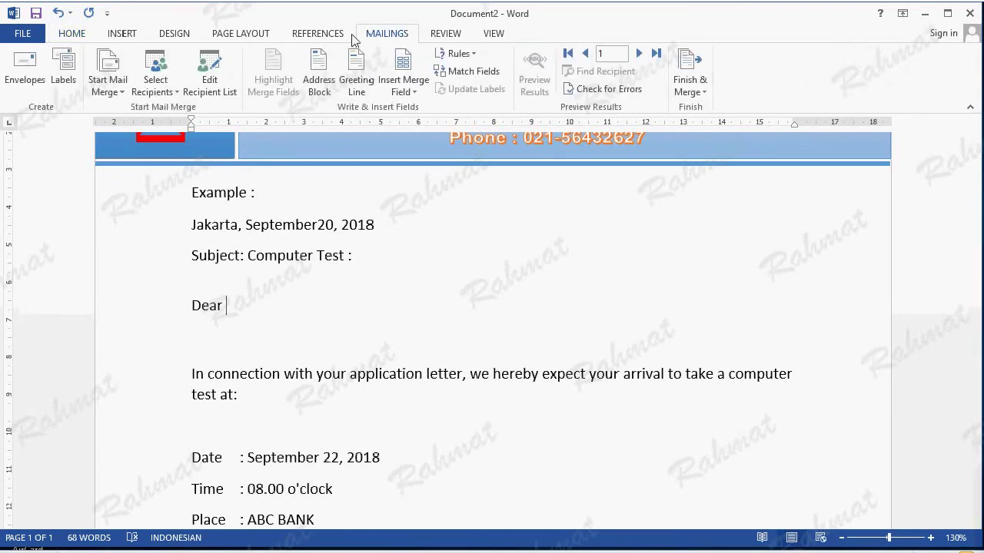
left_click(164, 98)
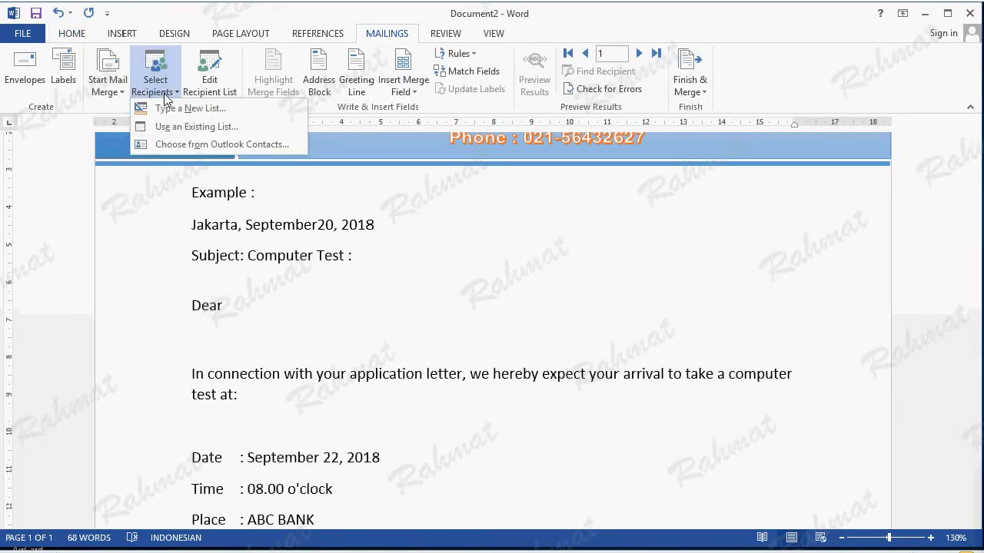
left_click(177, 126)
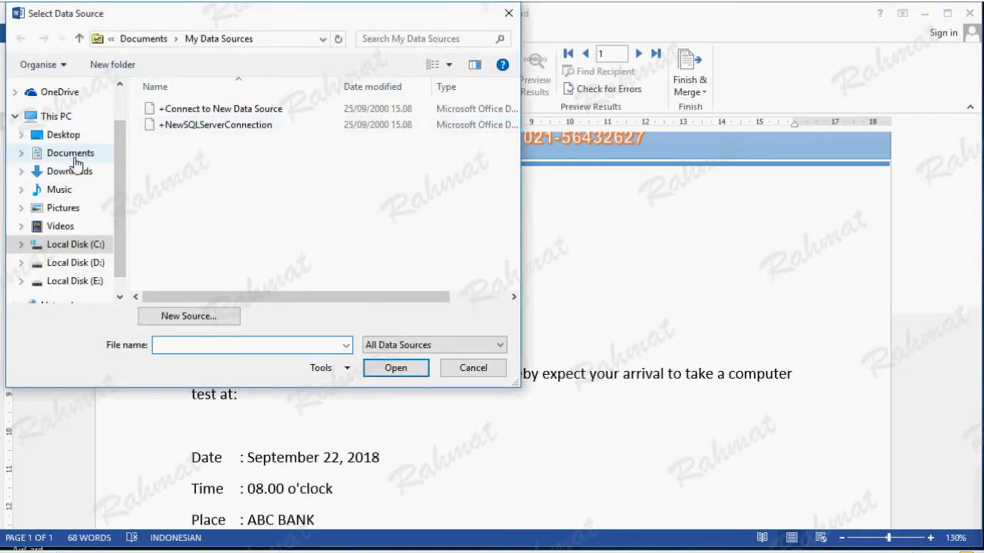
left_click(75, 160)
double_click(166, 144)
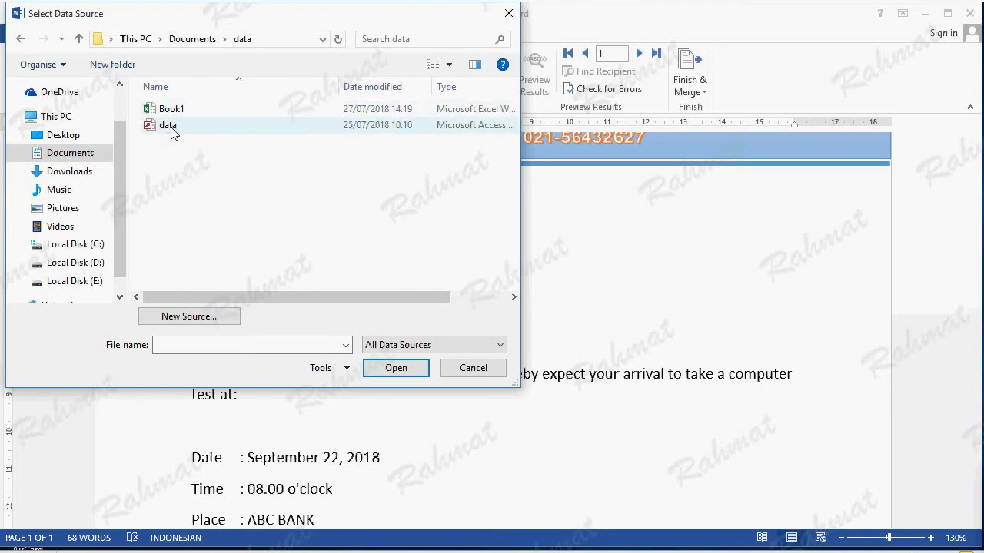
left_click(166, 128)
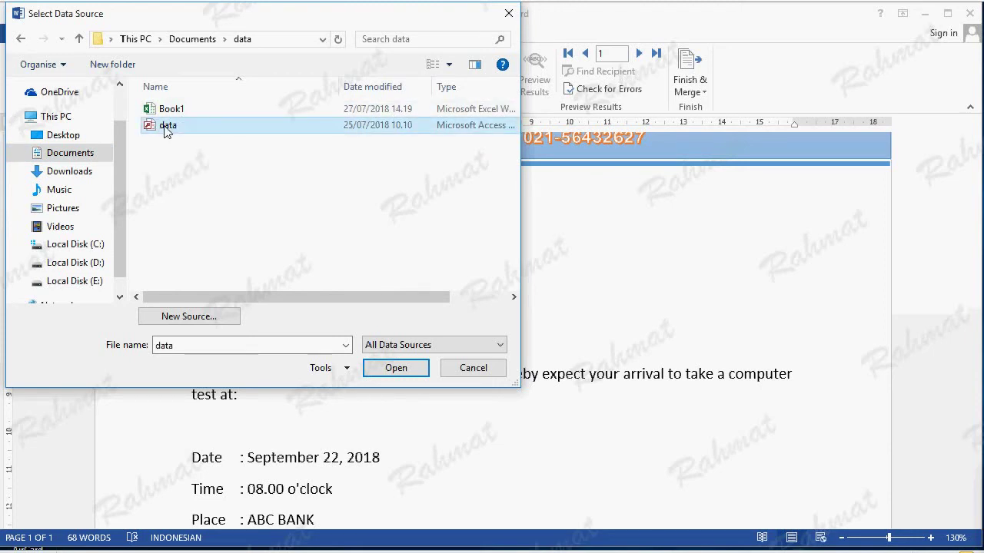
left_click(180, 109)
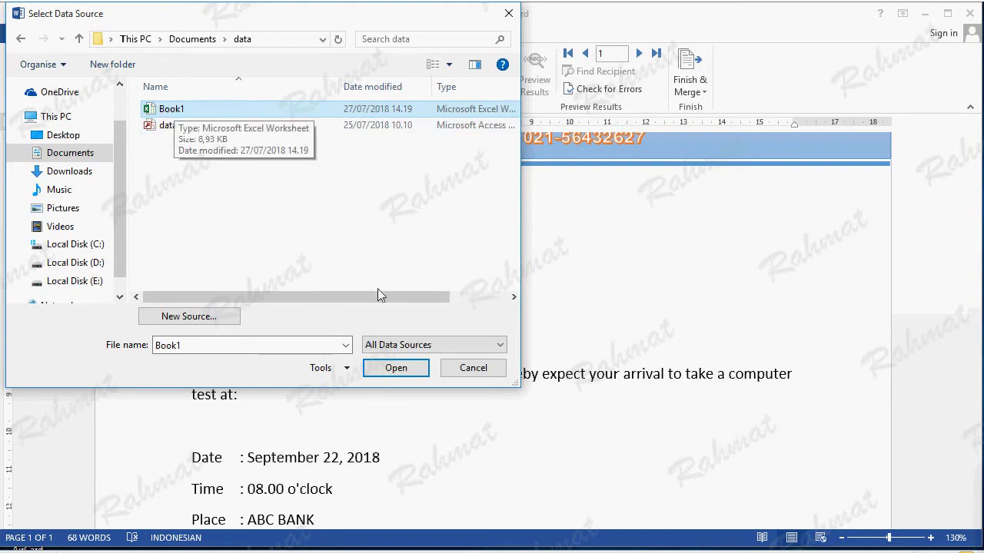
left_click(395, 368)
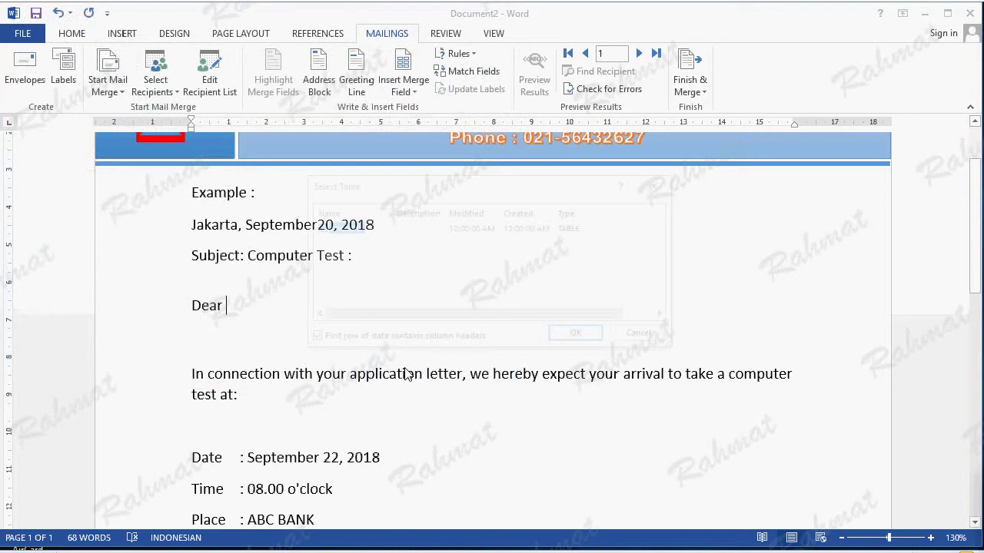
- Confirm the worksheet table and insert «Title» and «Name» merge fields after Dear
left_click(579, 337)
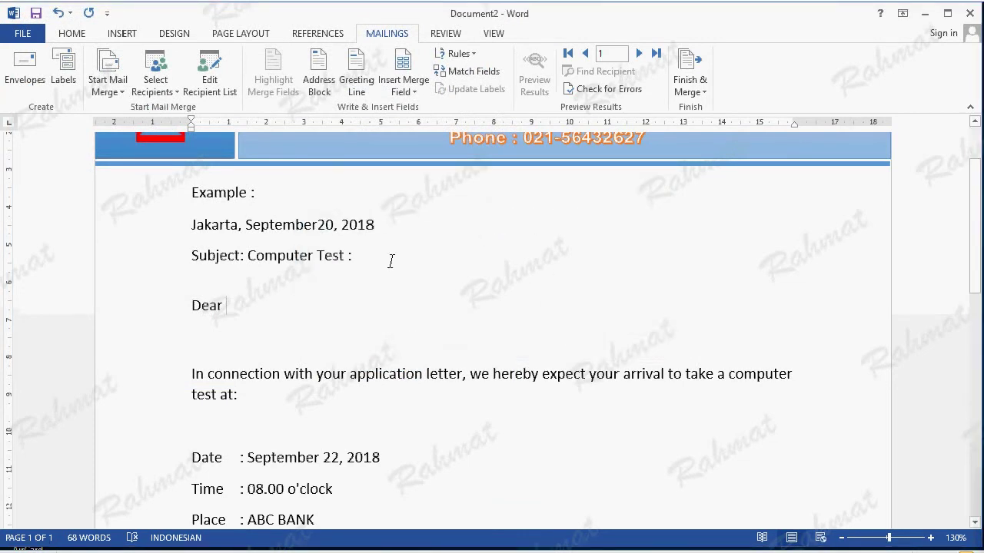
left_click(409, 93)
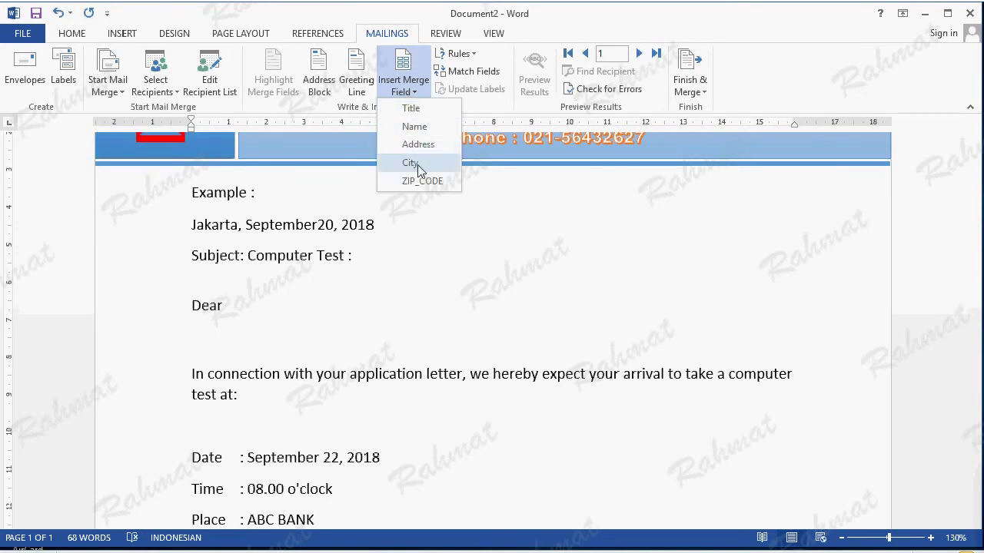
left_click(415, 109)
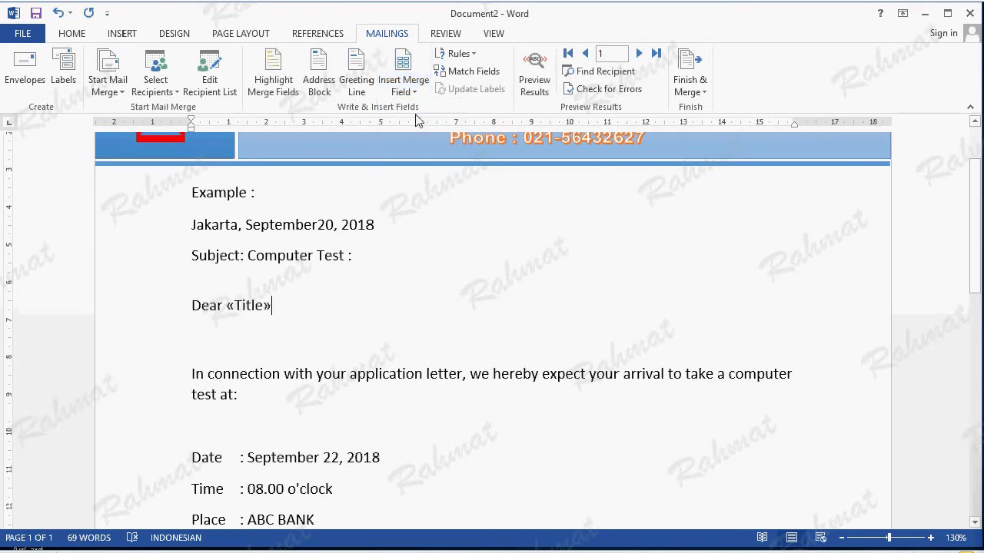
left_click(417, 102)
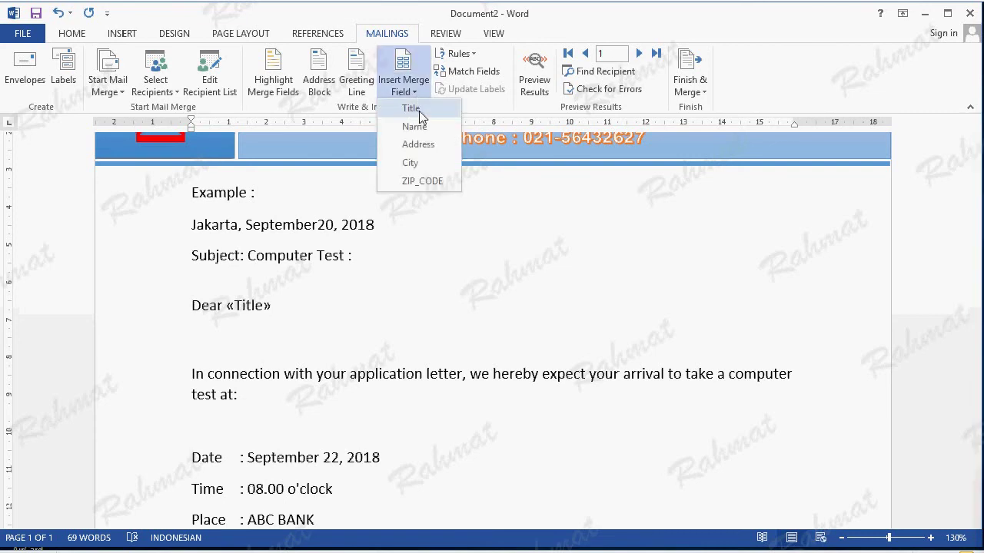
left_click(414, 185)
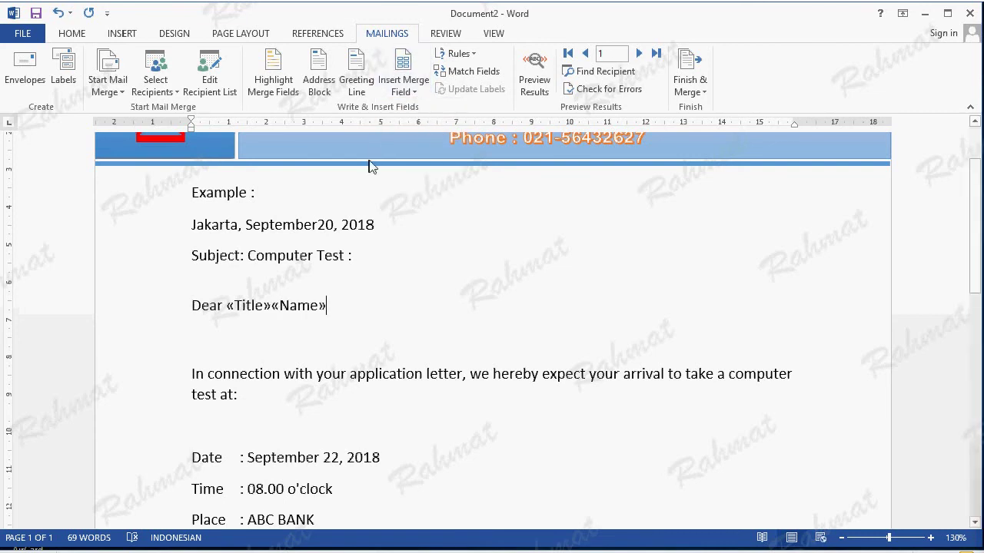
- On a new line, insert «Address», «City» and «ZIP_CODE» merge fields
key("Return")
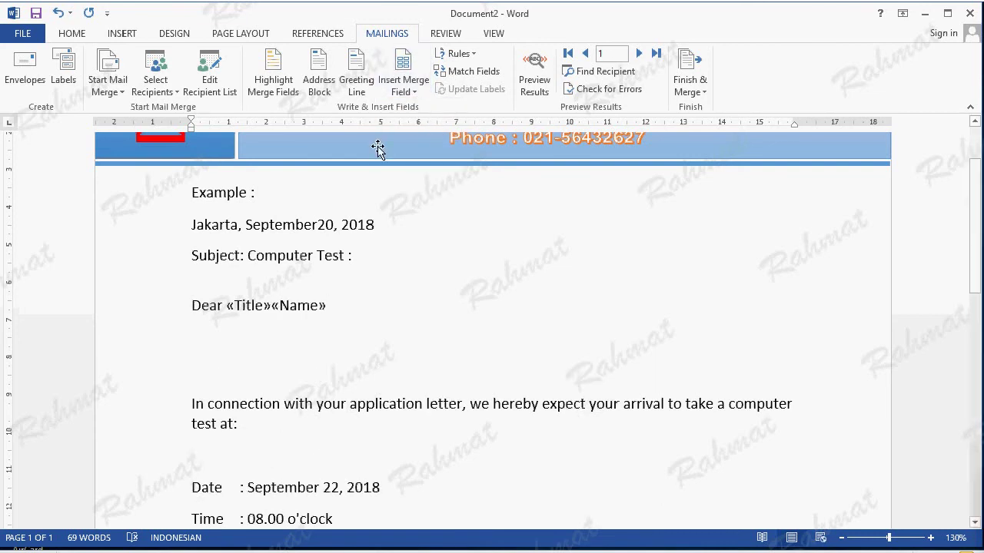
left_click(404, 90)
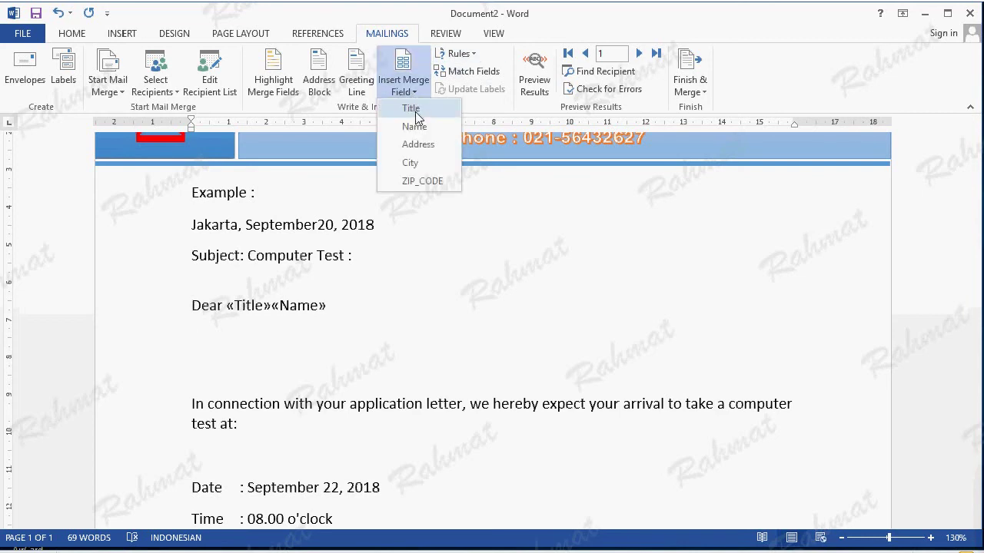
left_click(421, 145)
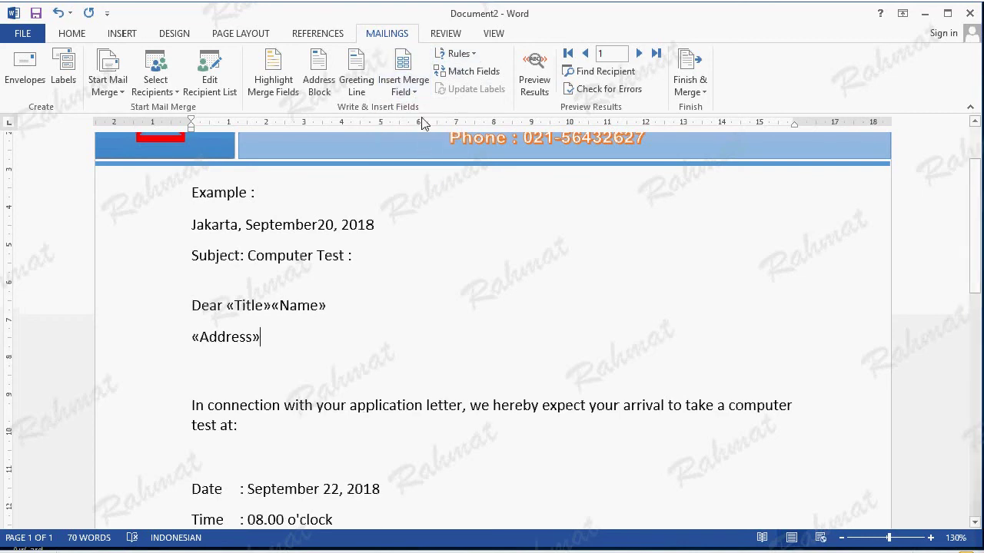
left_click(415, 91)
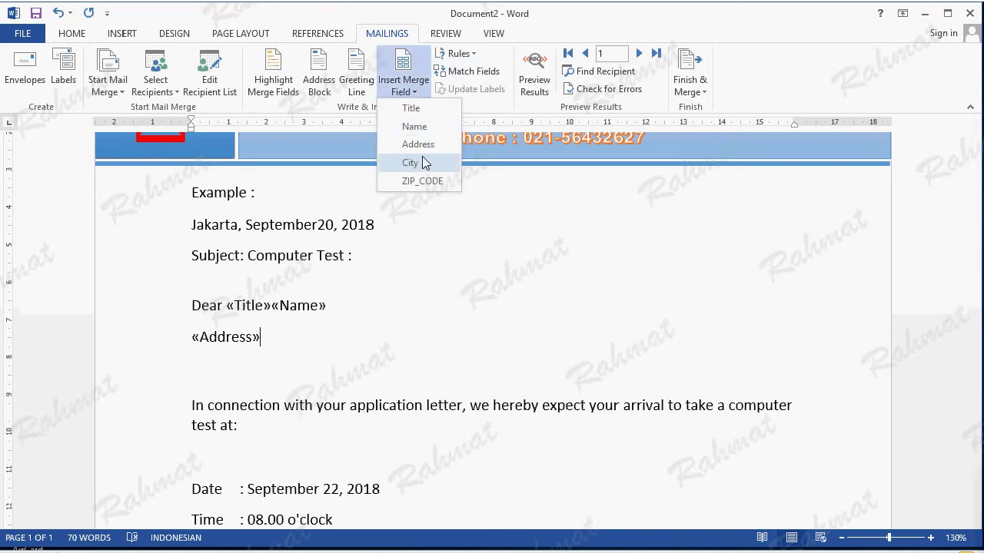
left_click(422, 162)
left_click(404, 89)
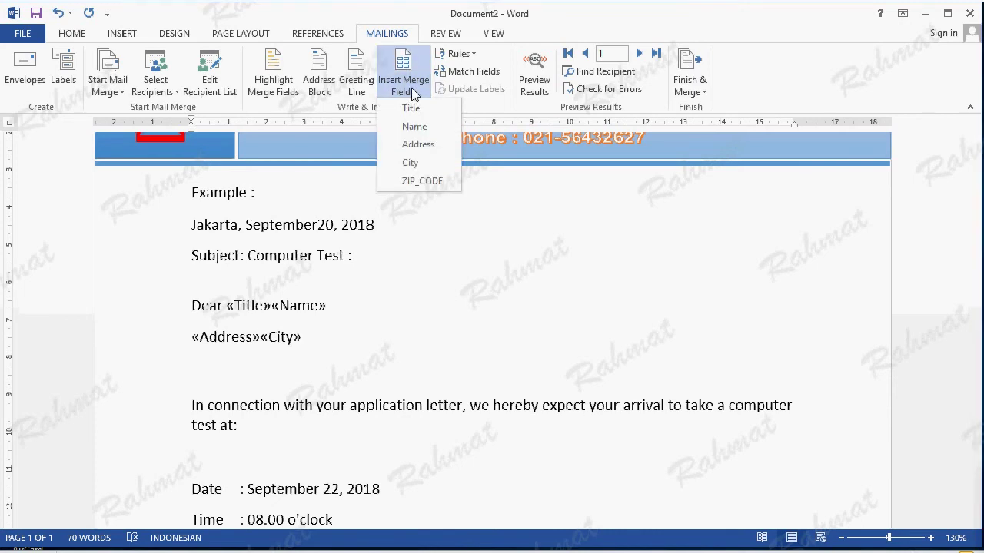
left_click(423, 181)
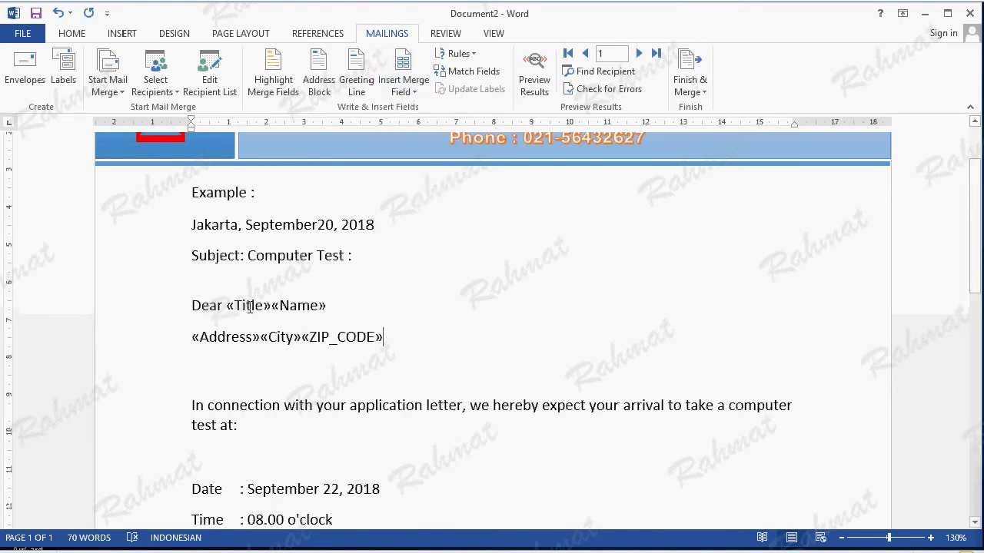
- Add spaces between Title and Name, and between Address, City and ZIP_CODE
left_click(274, 306)
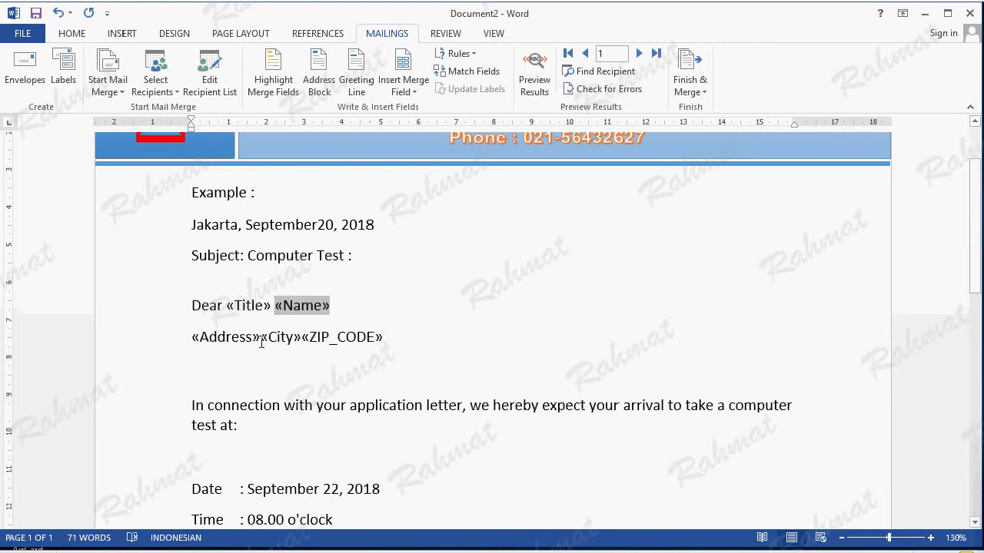
left_click(260, 336)
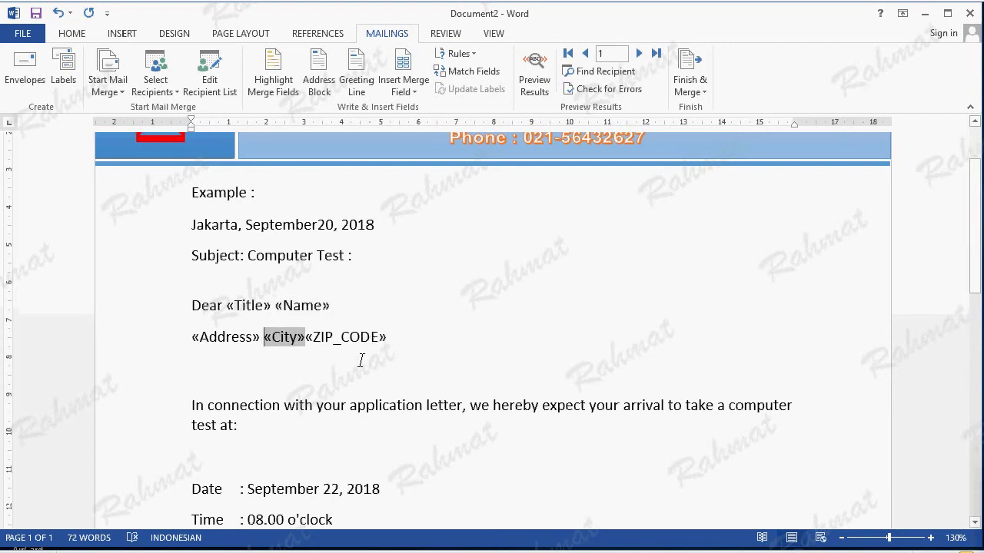
left_click(309, 339)
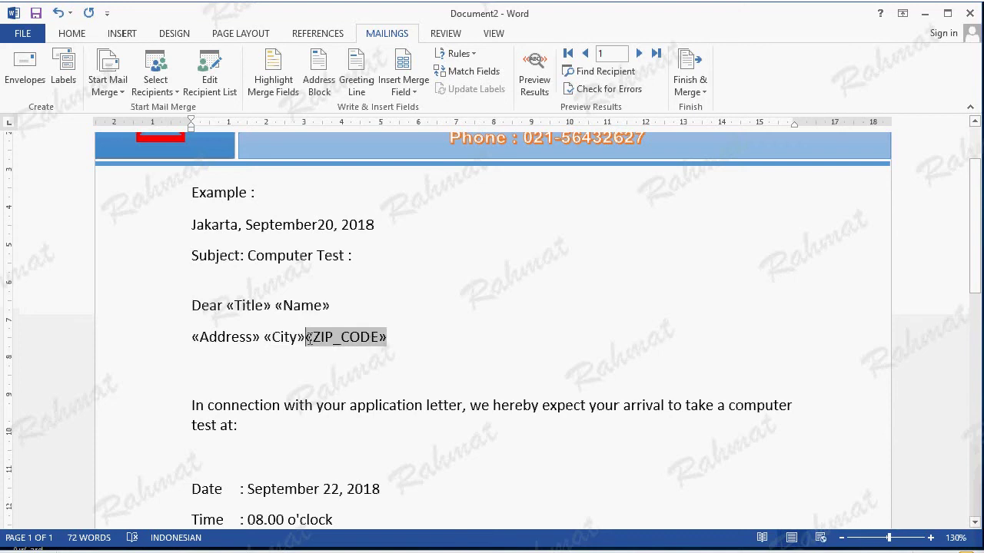
left_click(492, 343)
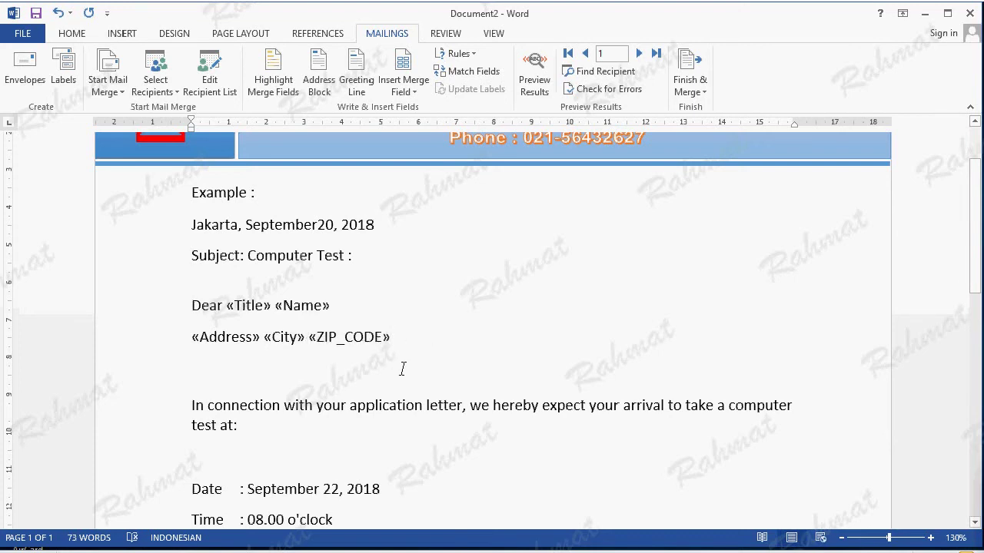
scroll(394, 377, "down", 1)
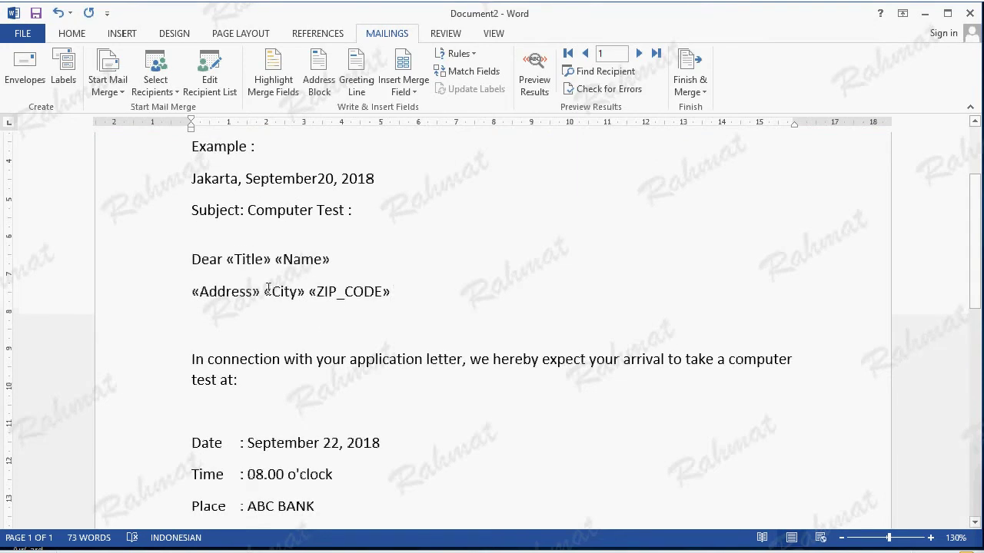
scroll(272, 346, "down", 1)
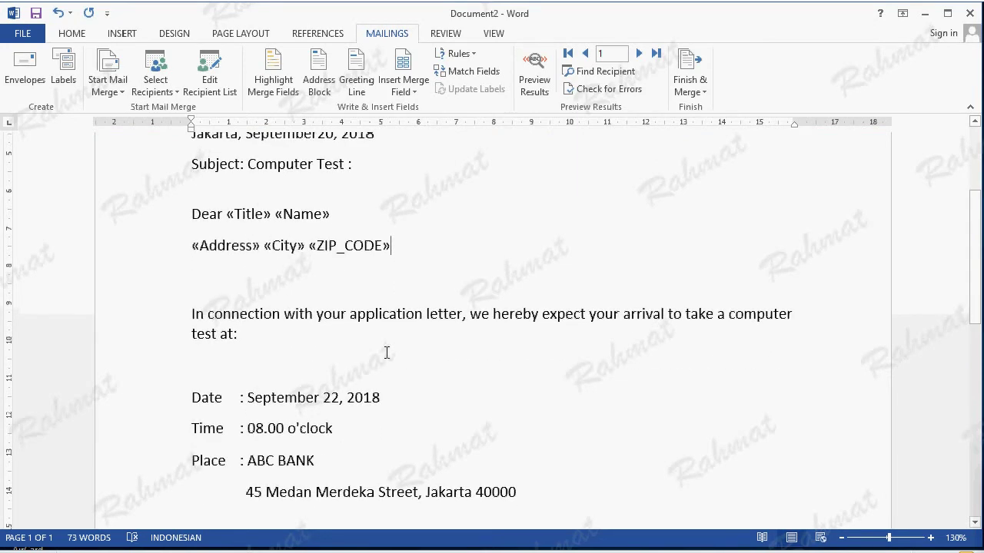
scroll(387, 389, "down", 1)
scroll(387, 389, "down", 1)
scroll(400, 388, "down", 4)
scroll(423, 386, "down", 1)
scroll(424, 386, "down", 1)
scroll(423, 386, "down", 3)
scroll(423, 386, "down", 2)
scroll(423, 386, "up", 4)
scroll(423, 386, "up", 7)
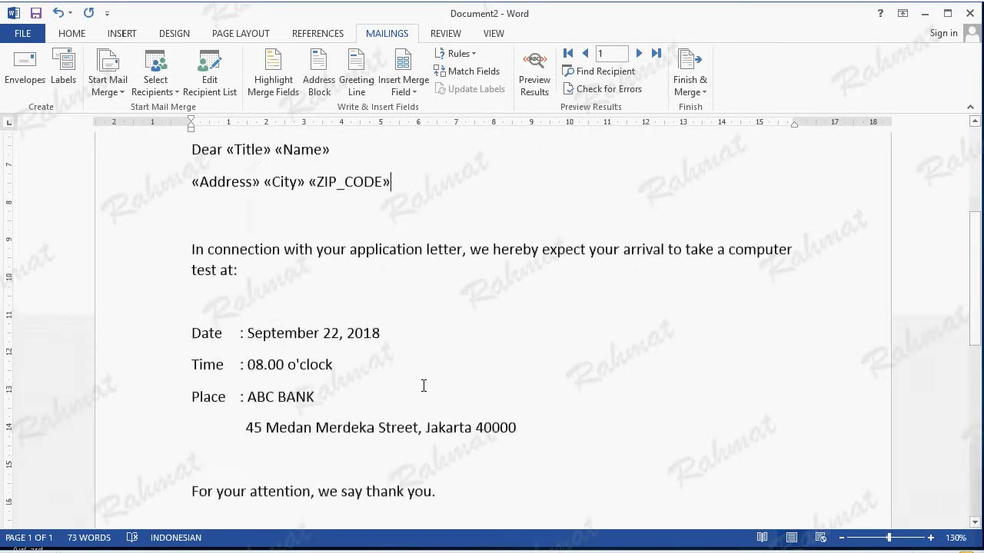
scroll(423, 386, "up", 8)
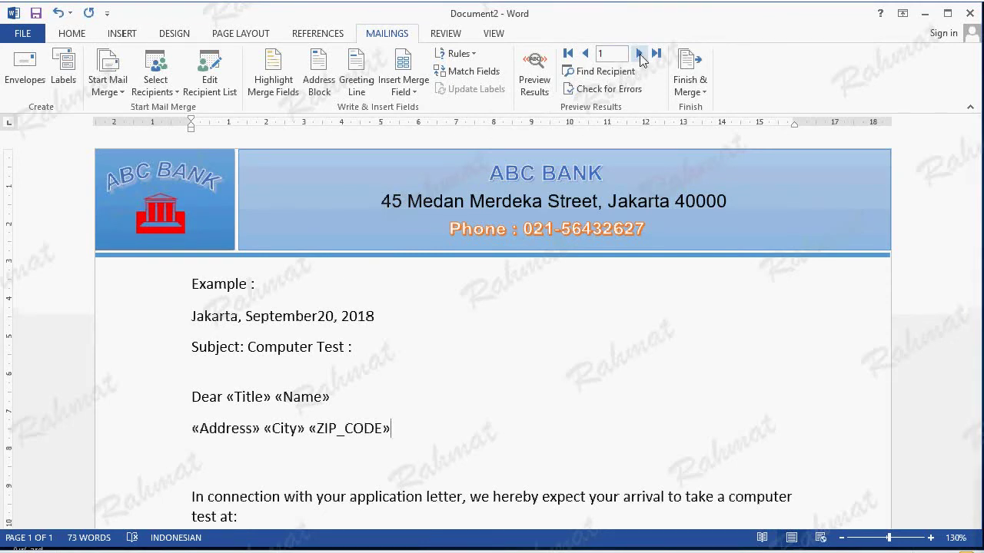
- Preview the next recipient records, then merge all into individual letters (Letters1)
left_click(640, 54)
left_click(640, 54)
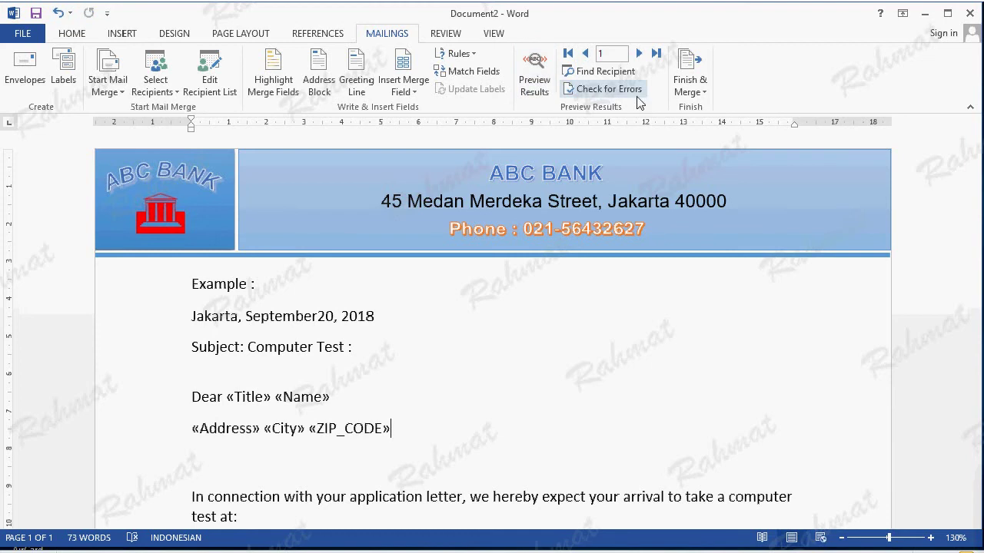
left_click(704, 99)
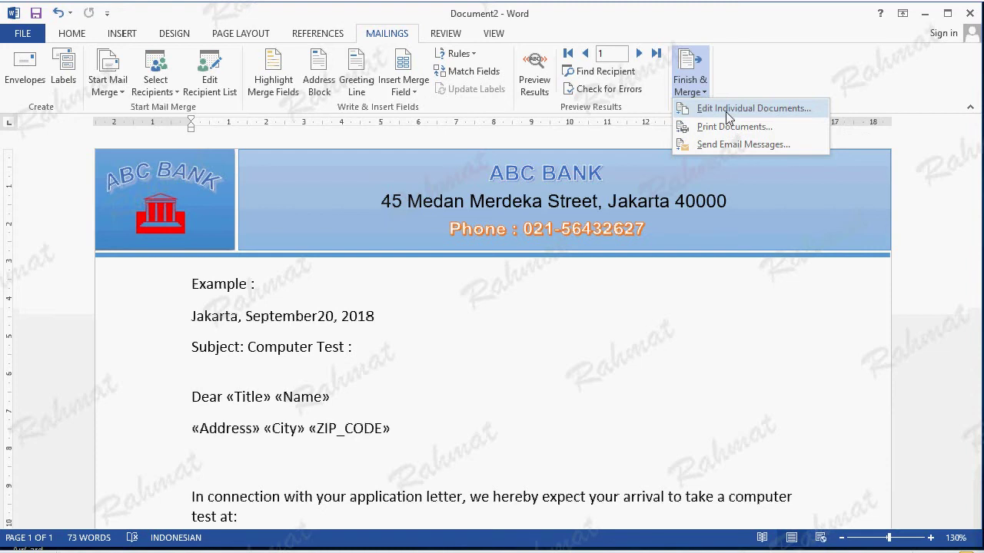
left_click(725, 111)
left_click(496, 310)
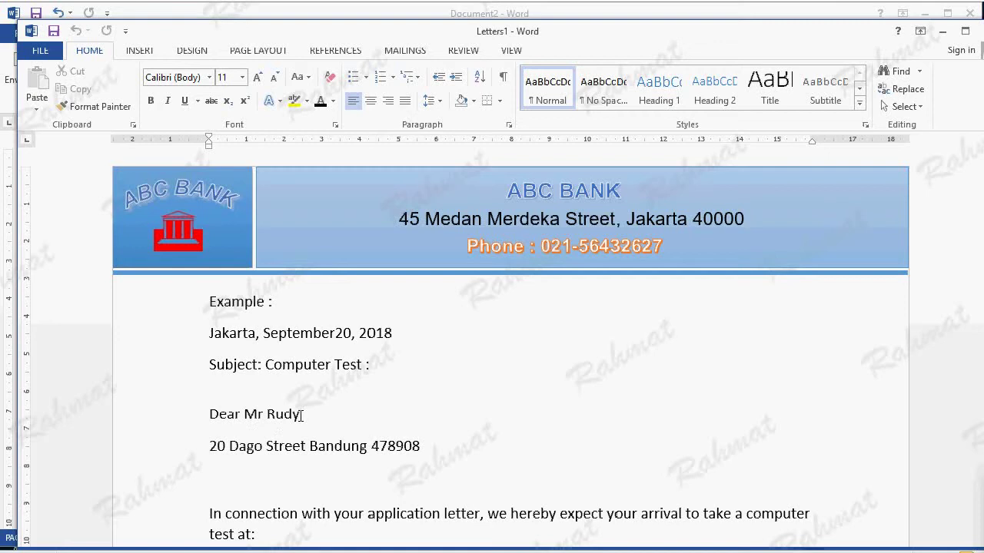
- Close the Letters1 document, answering the save prompt
scroll(301, 416, "down", 1)
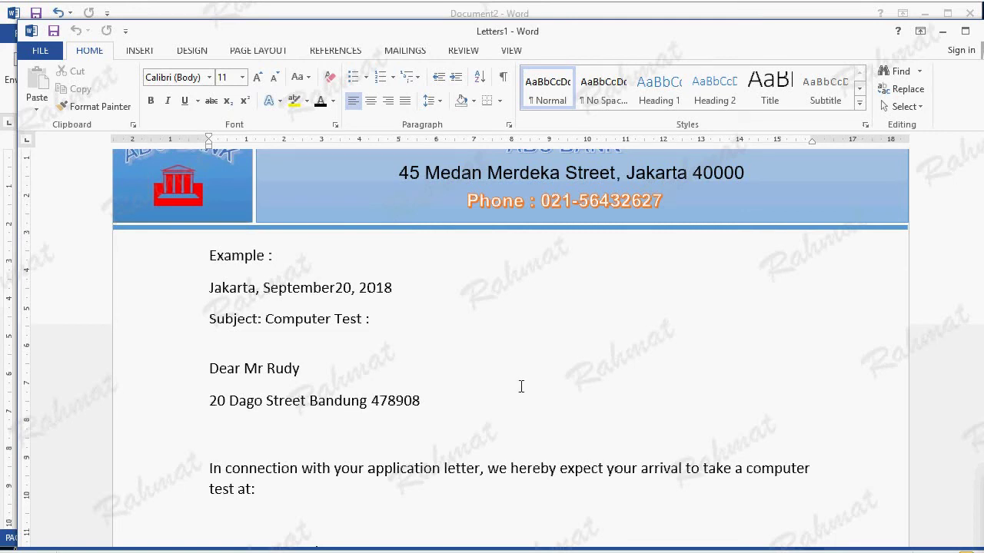
left_click(967, 30)
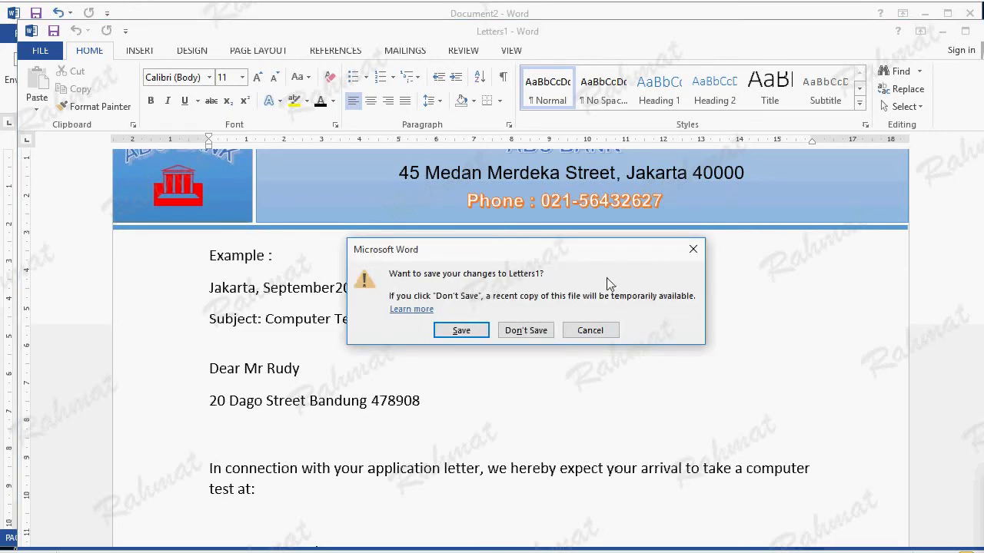
left_click(547, 332)
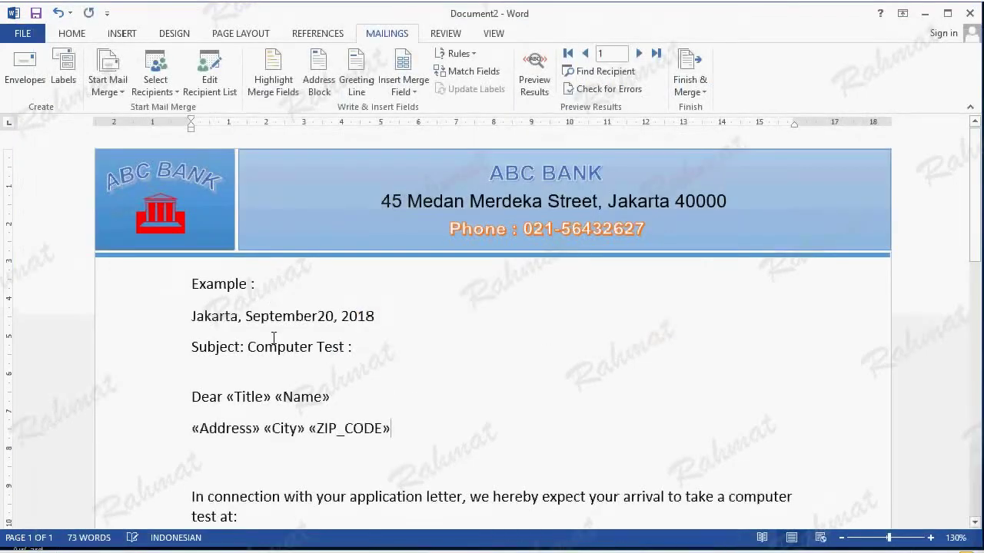
left_click(248, 397)
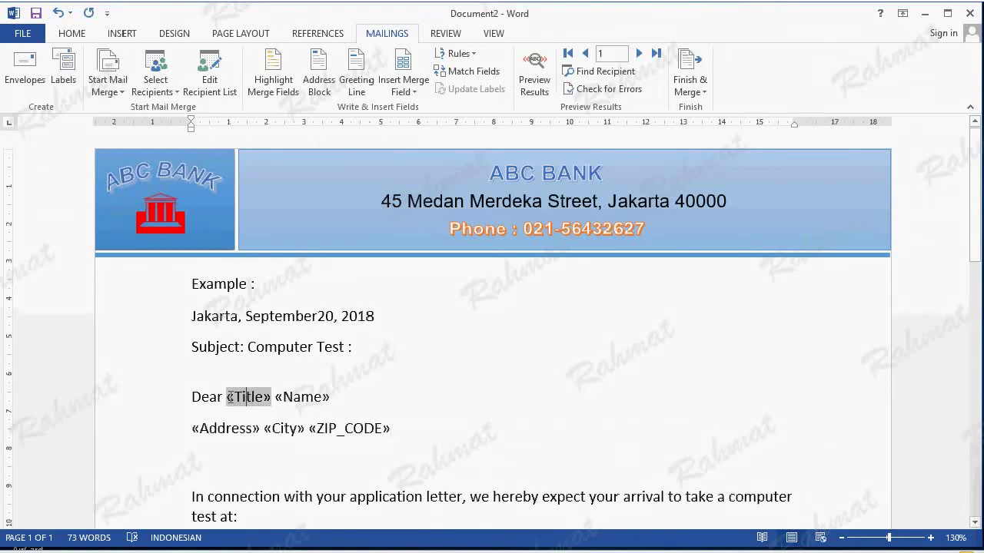
left_click_drag(230, 397, 344, 399)
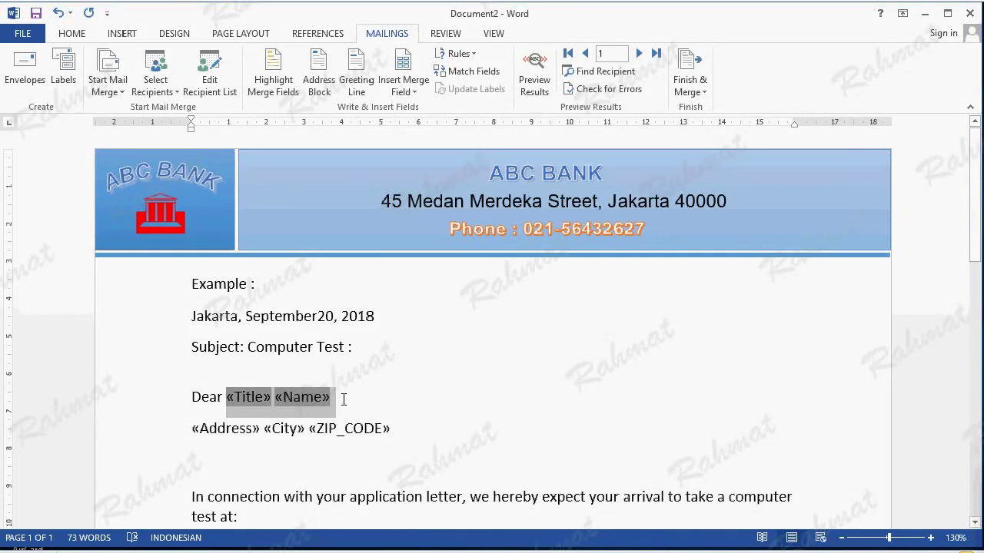
left_click(74, 36)
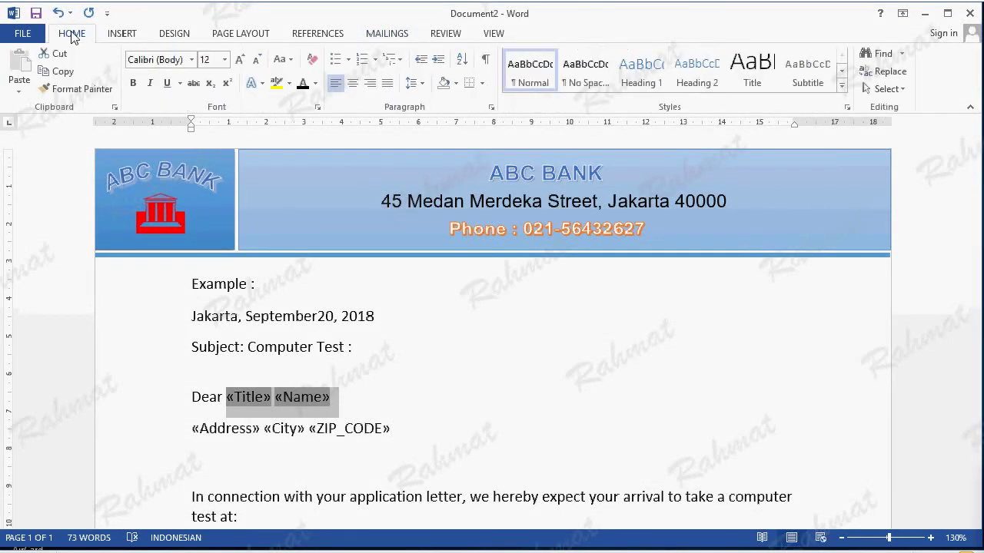
left_click(191, 59)
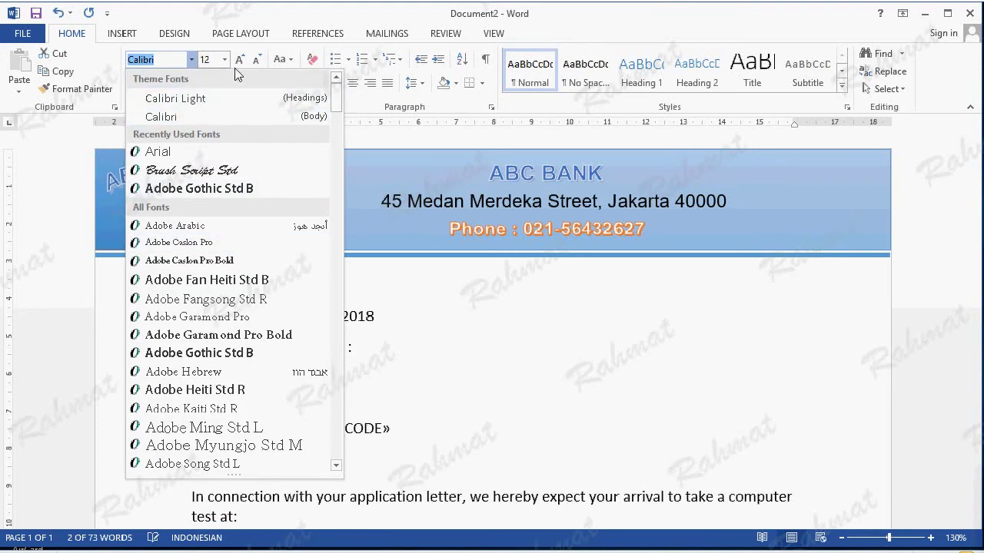
left_click(246, 20)
left_click(224, 59)
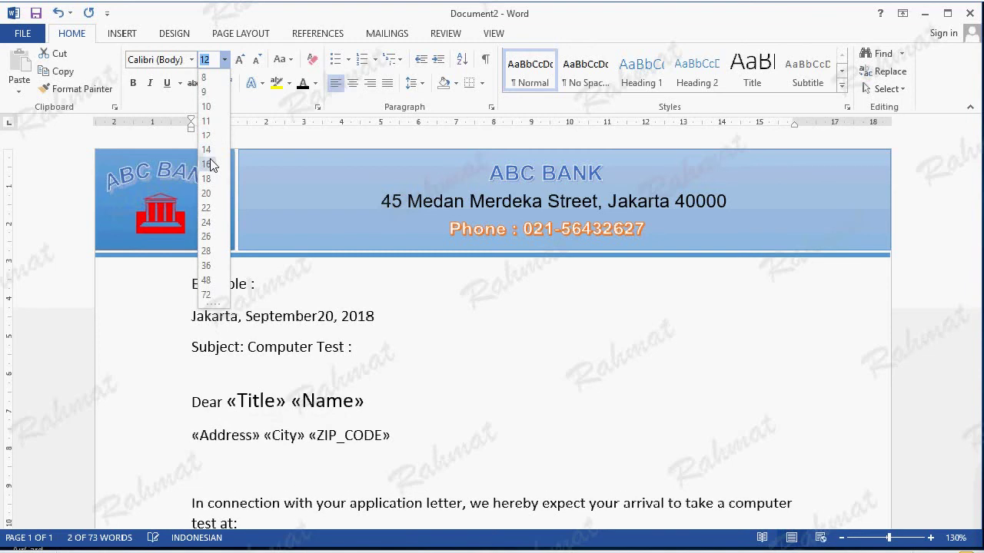
left_click(304, 213)
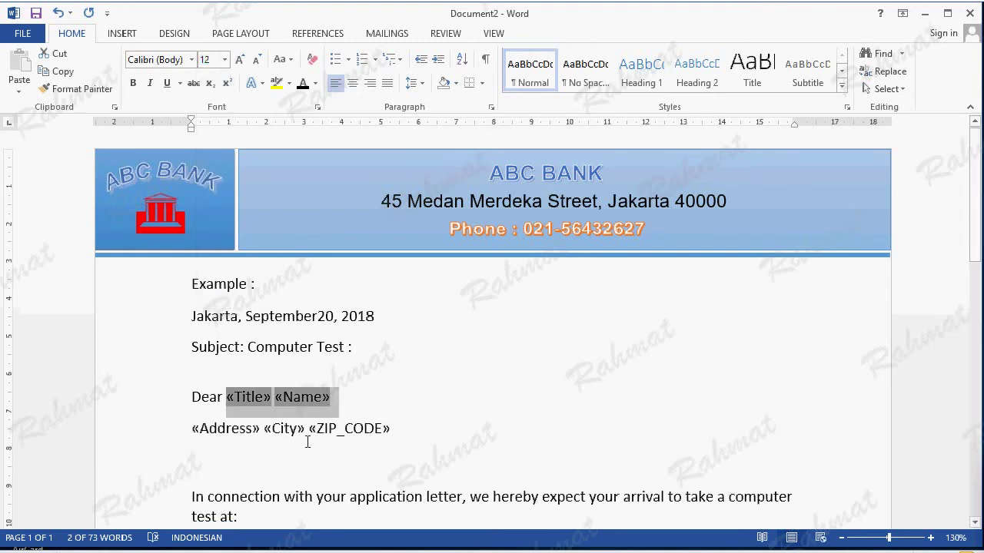
left_click_drag(413, 429, 191, 430)
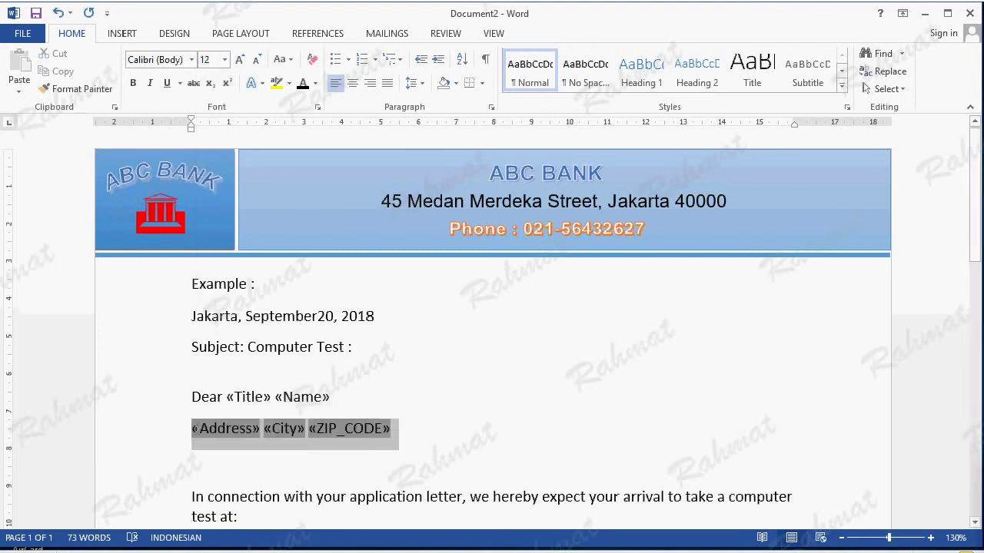
left_click(191, 59)
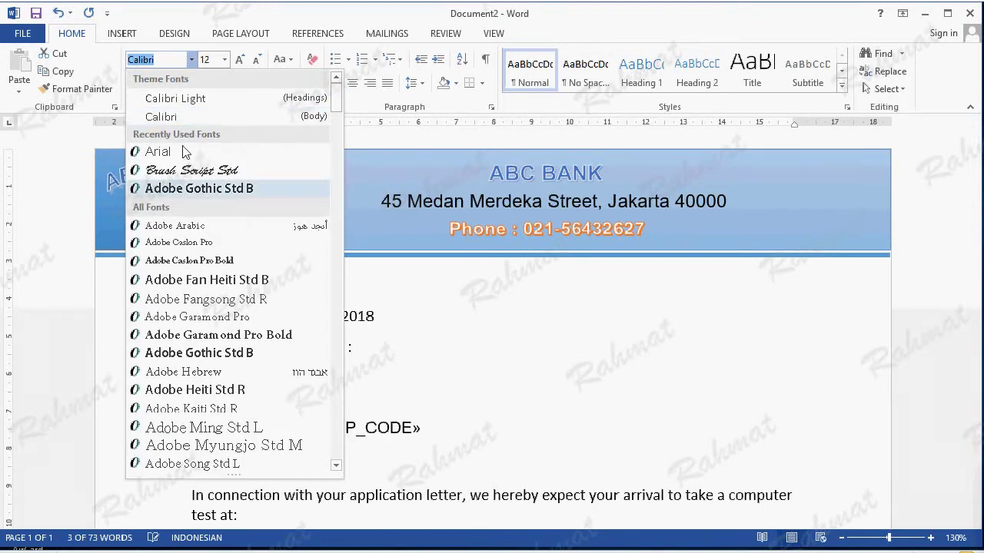
left_click(285, 185)
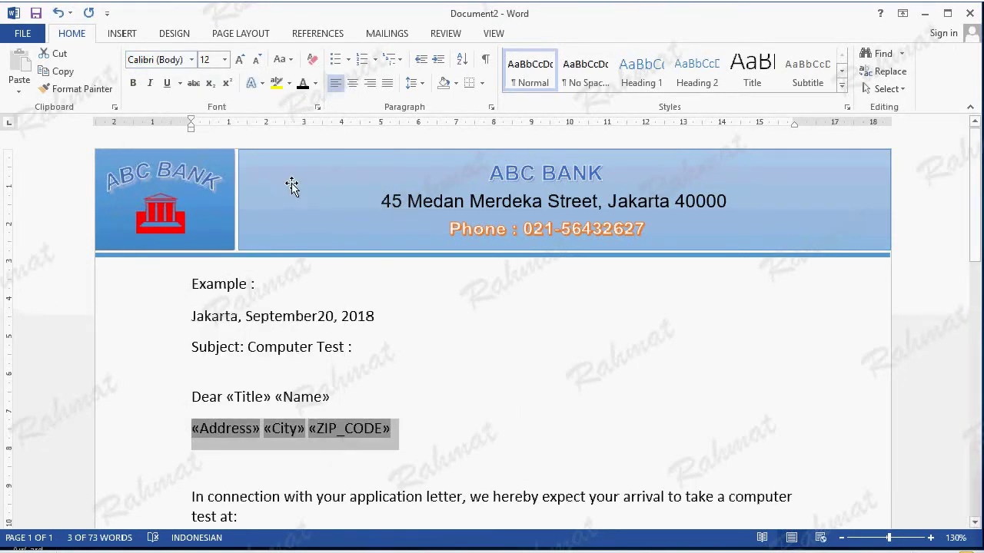
left_click(121, 33)
left_click(212, 70)
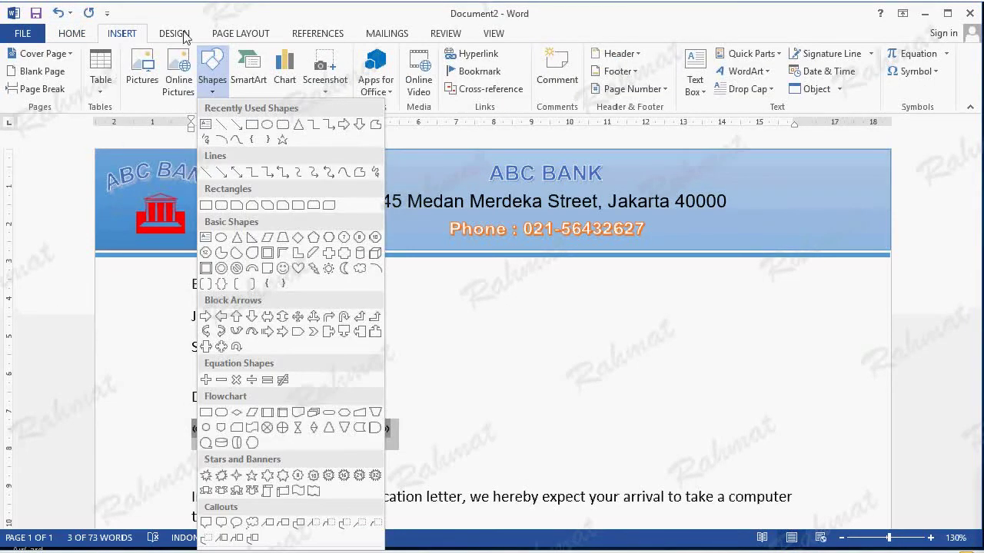
left_click(253, 187)
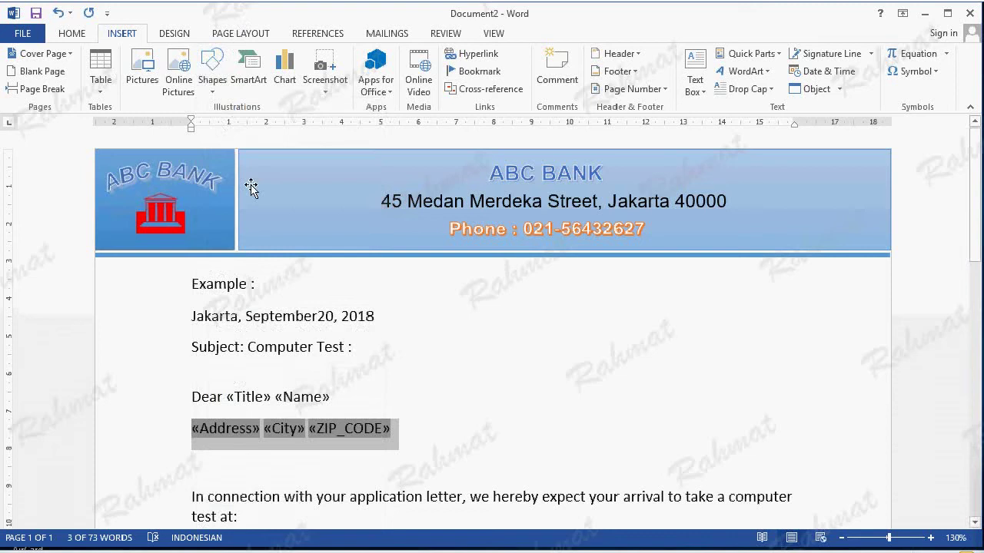
left_click(82, 39)
left_click(224, 59)
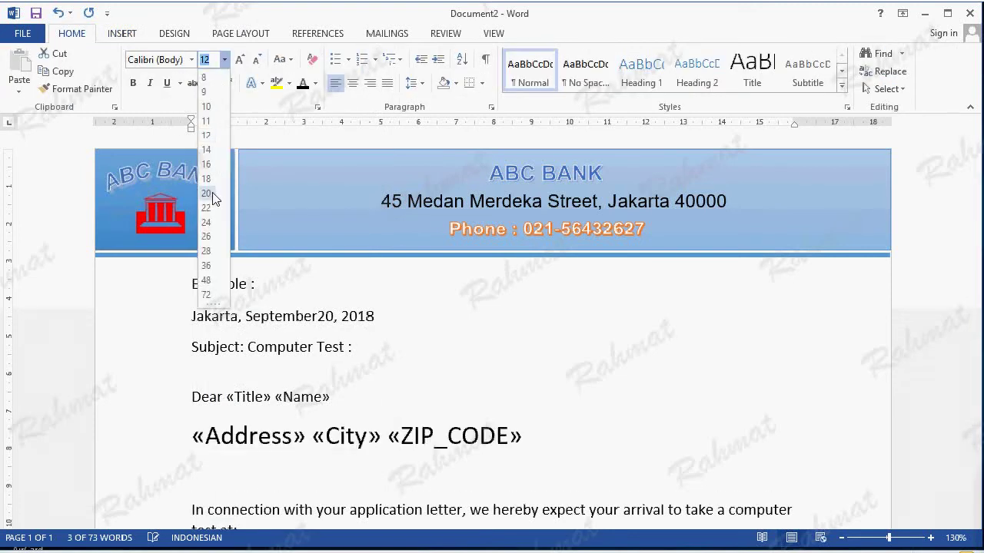
key("Escape")
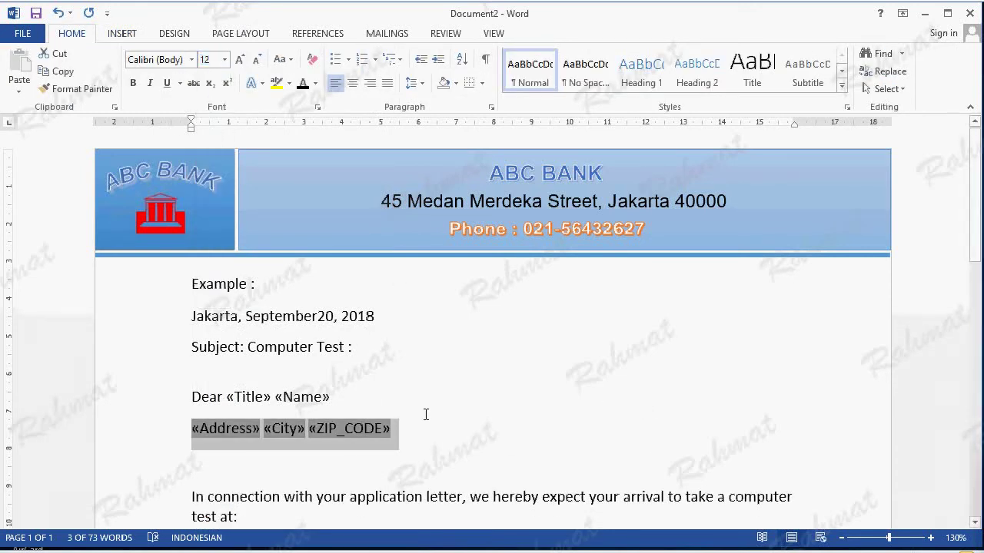
left_click(458, 429)
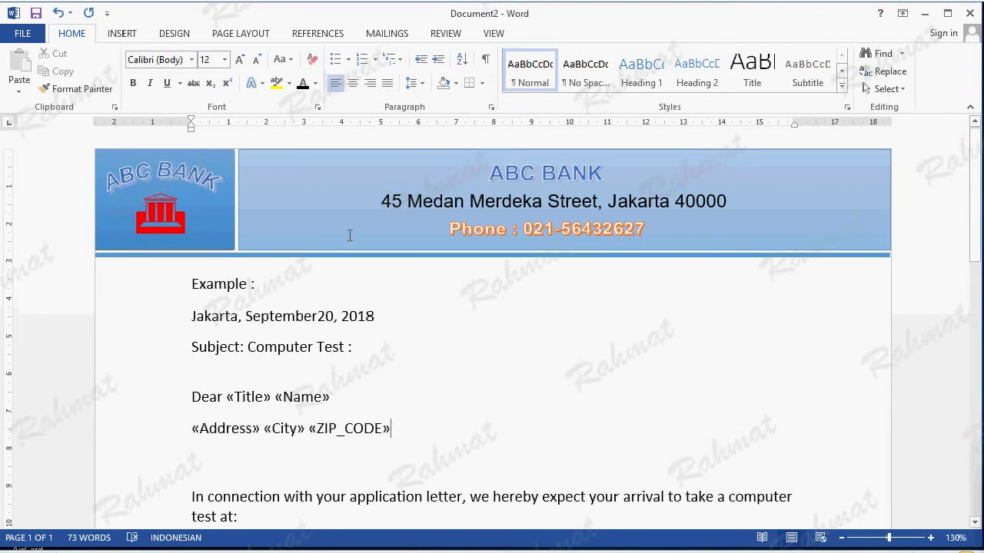
left_click(387, 33)
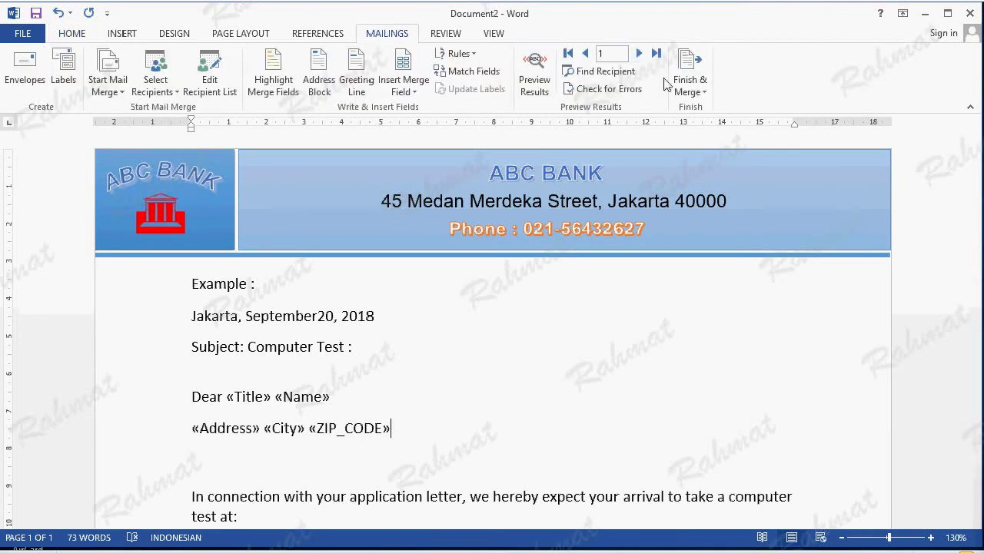
- Check the unfilled template letter in print preview at 82% zoom, then return to the document
left_click(21, 36)
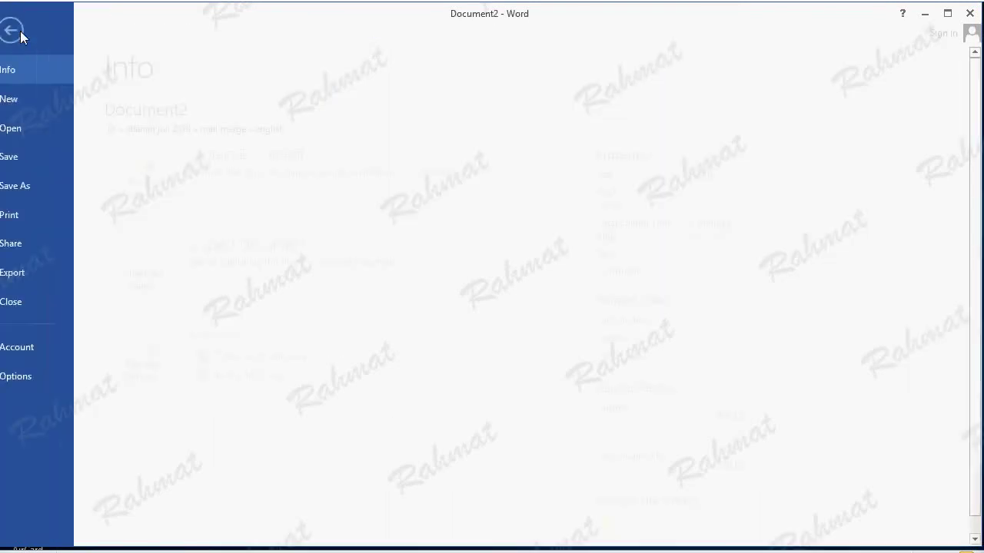
left_click(30, 215)
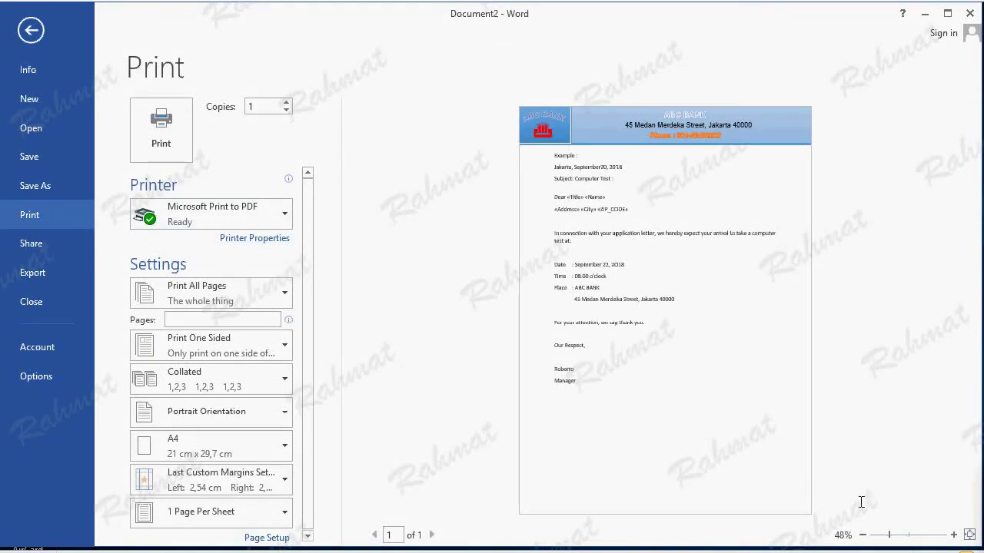
left_click(905, 535)
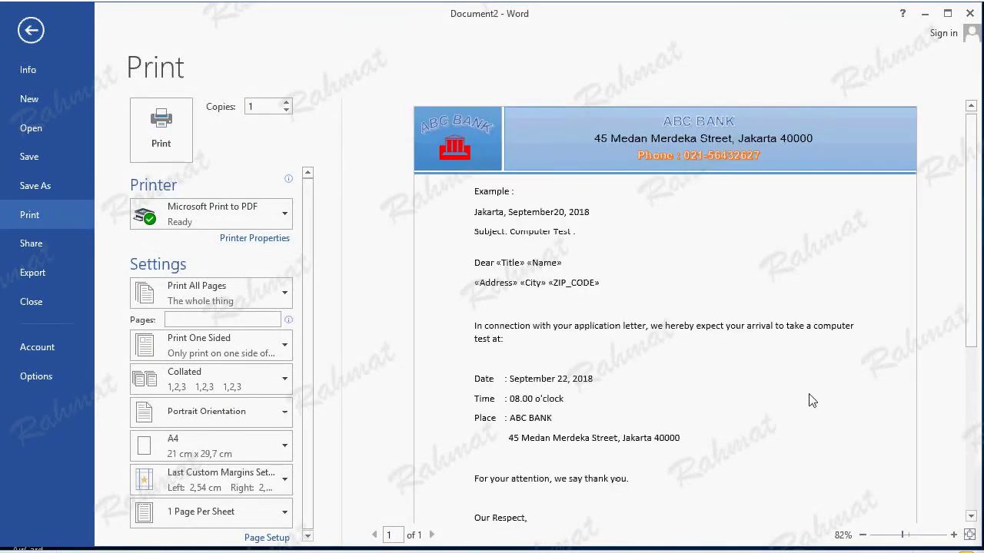
scroll(494, 366, "down", 1)
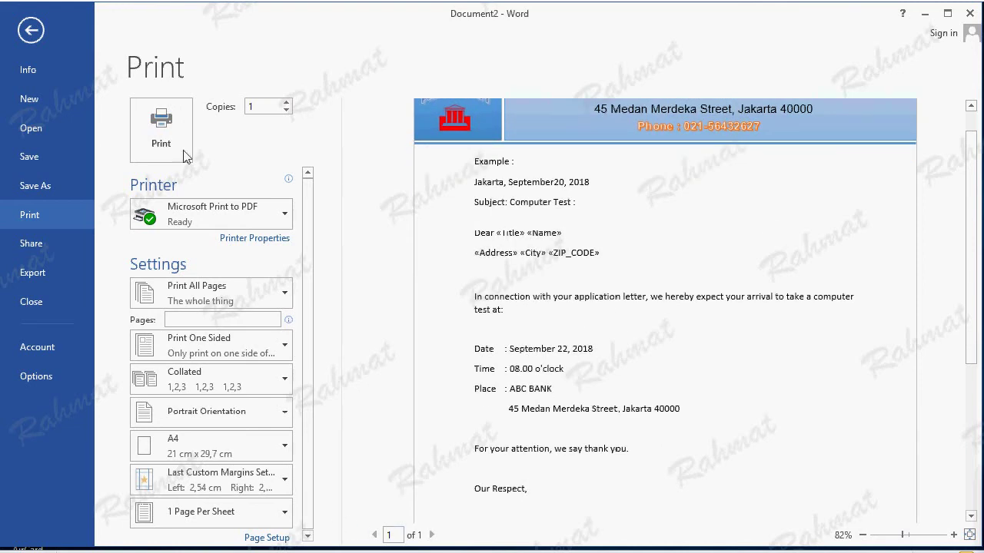
left_click(31, 32)
- Merge all records into individual editable letters in a new Letters2 document
left_click(701, 93)
left_click(714, 108)
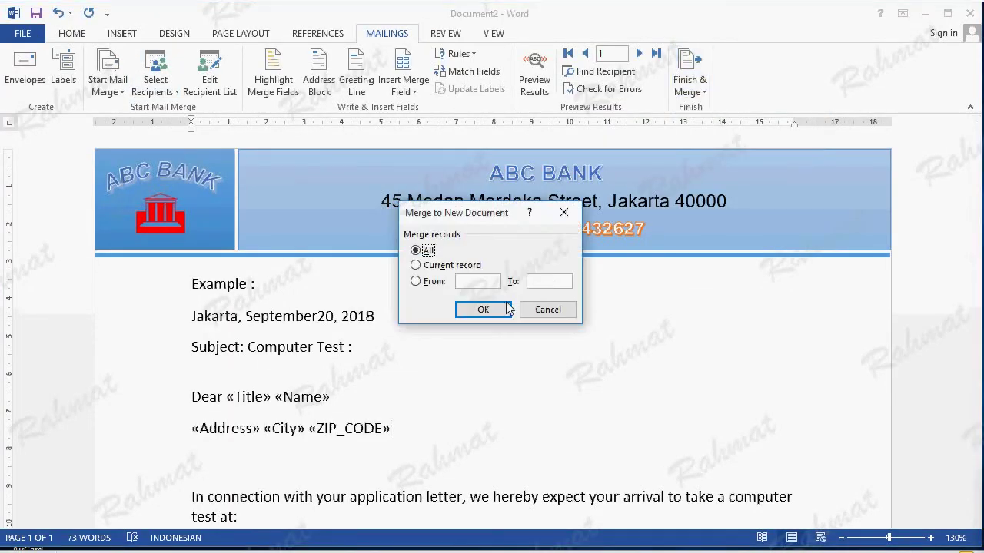
left_click(470, 308)
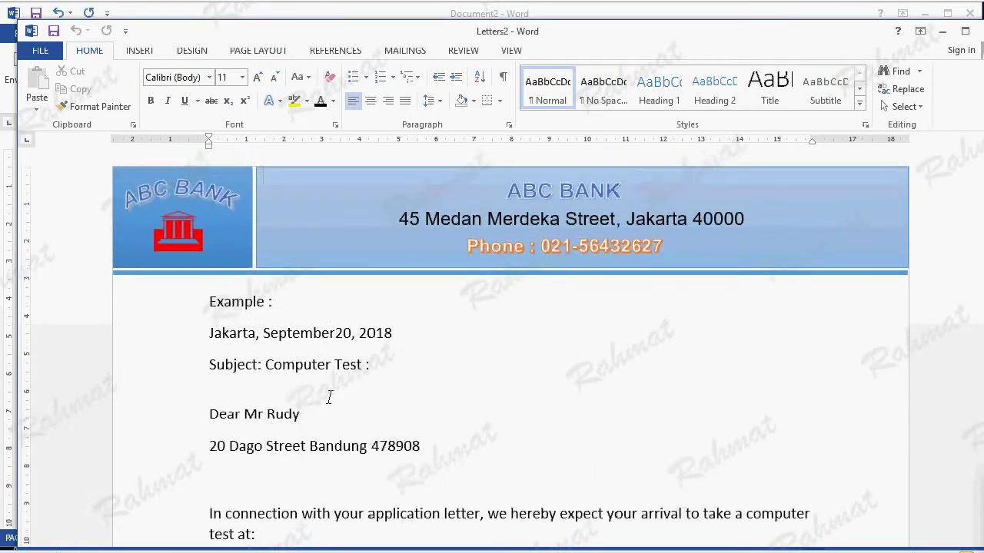
scroll(335, 450, "down", 3)
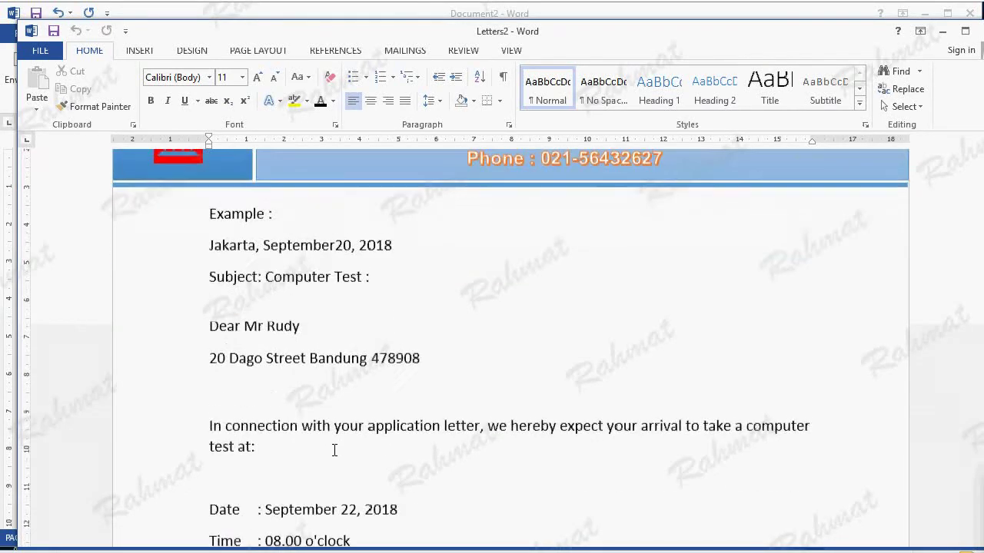
- Print-preview Letters2 enlarged, paging through the second and third recipients' letters
left_click(43, 51)
left_click(57, 232)
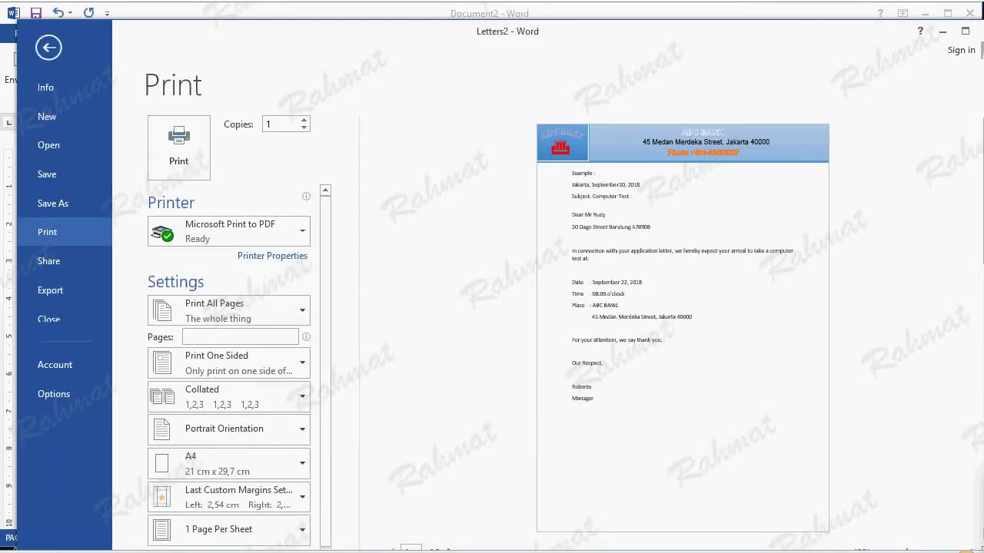
left_click(915, 547)
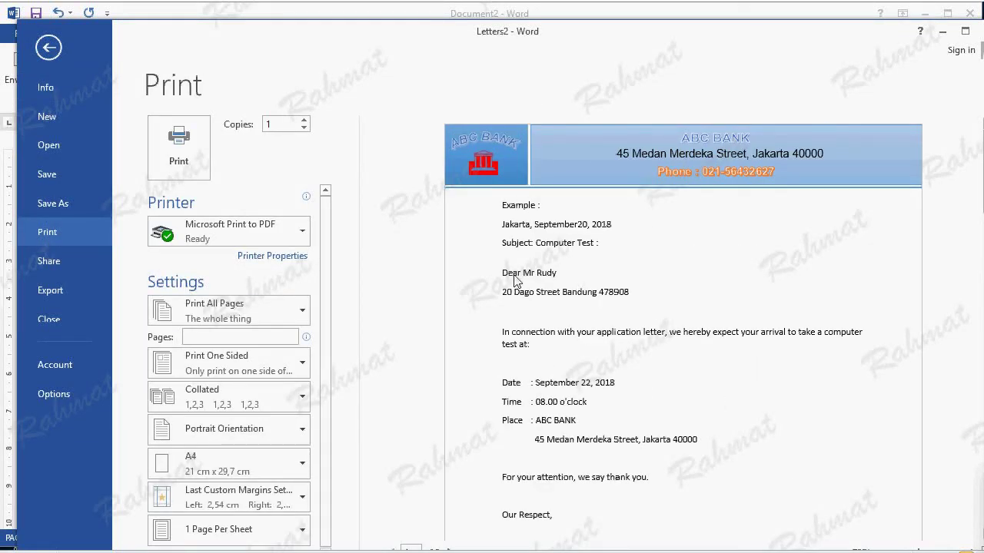
left_click(450, 548)
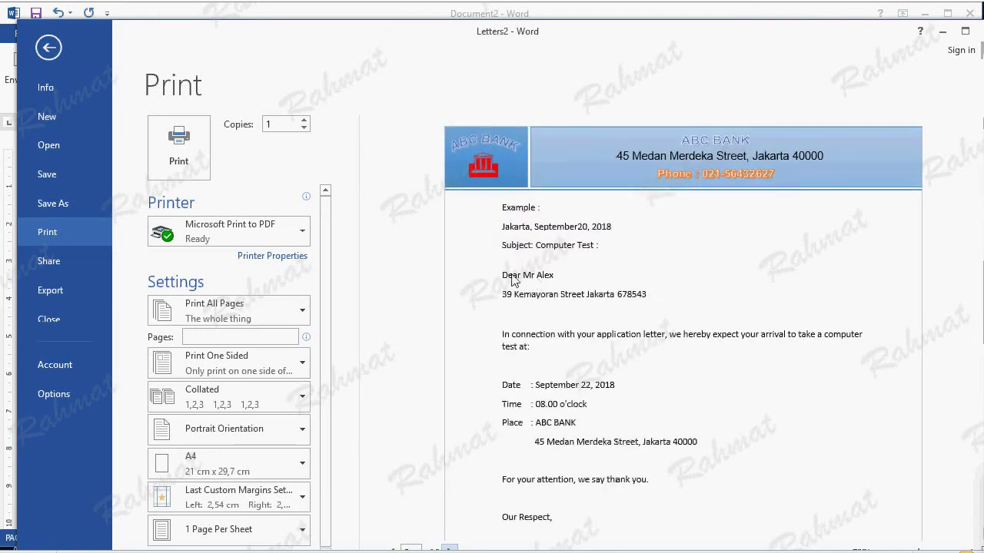
left_click(450, 548)
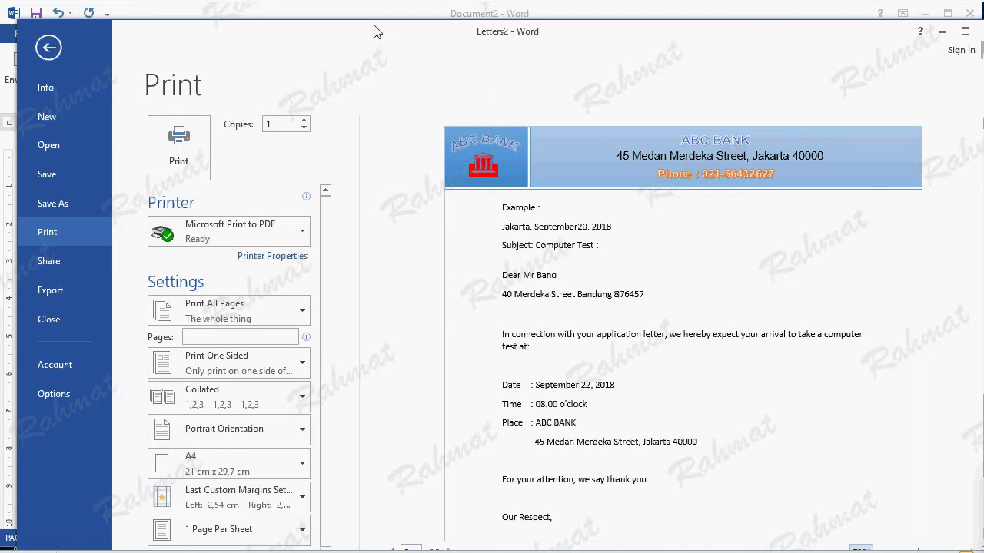
left_click_drag(373, 34, 356, 18)
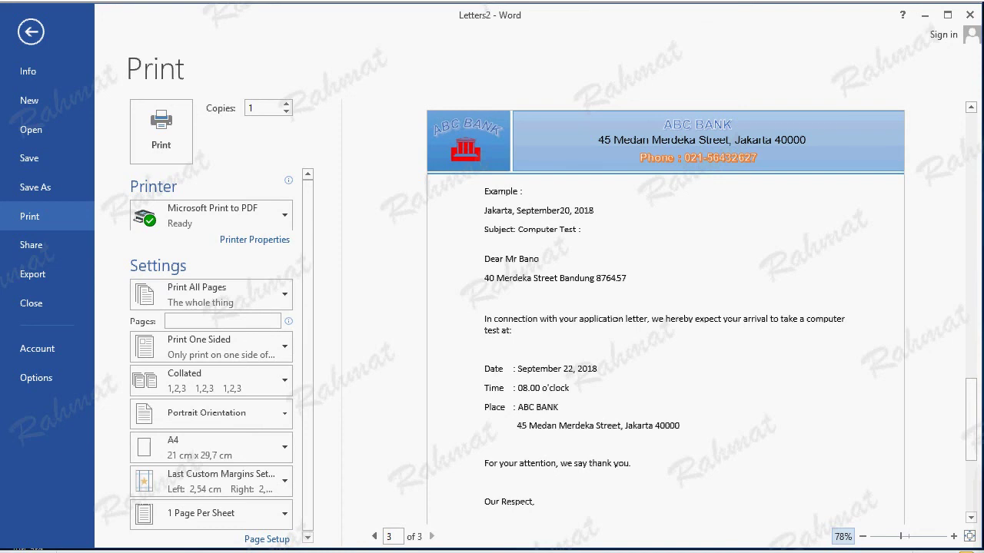
left_click(844, 536)
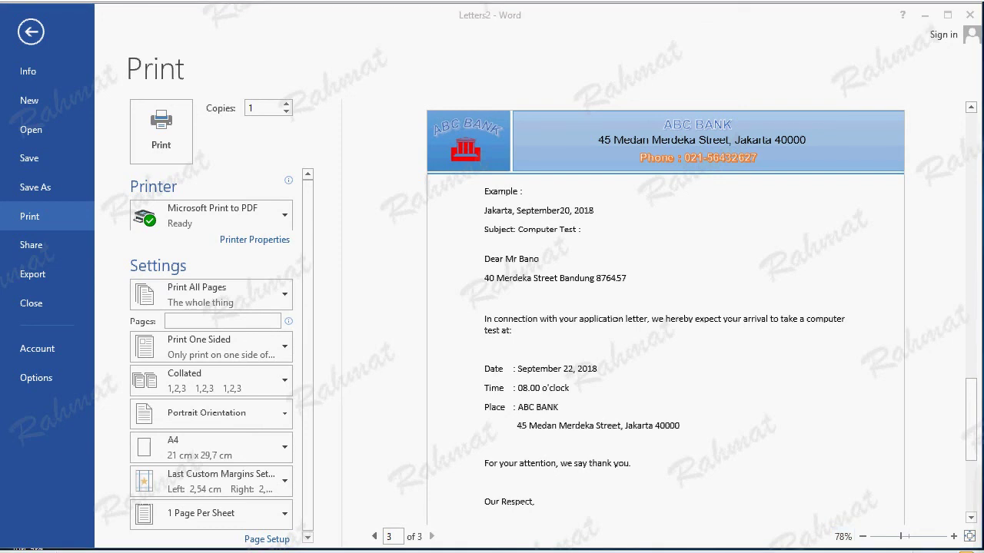